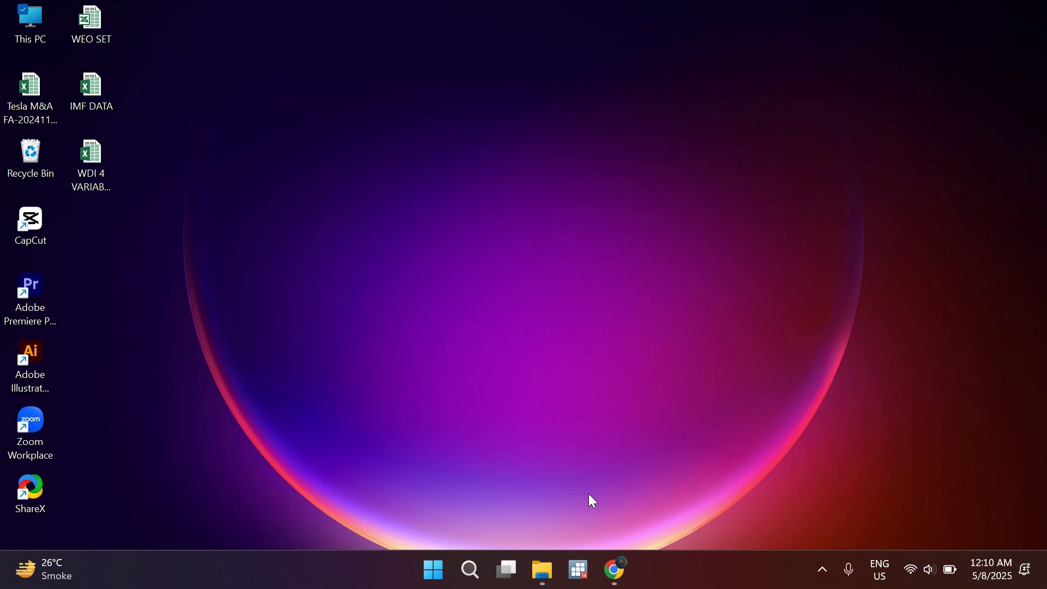
Step: Switch to Chrome and review the Topic Selection section of Panel Data Analysis Via Stata.pdf
mouse_move(615, 561)
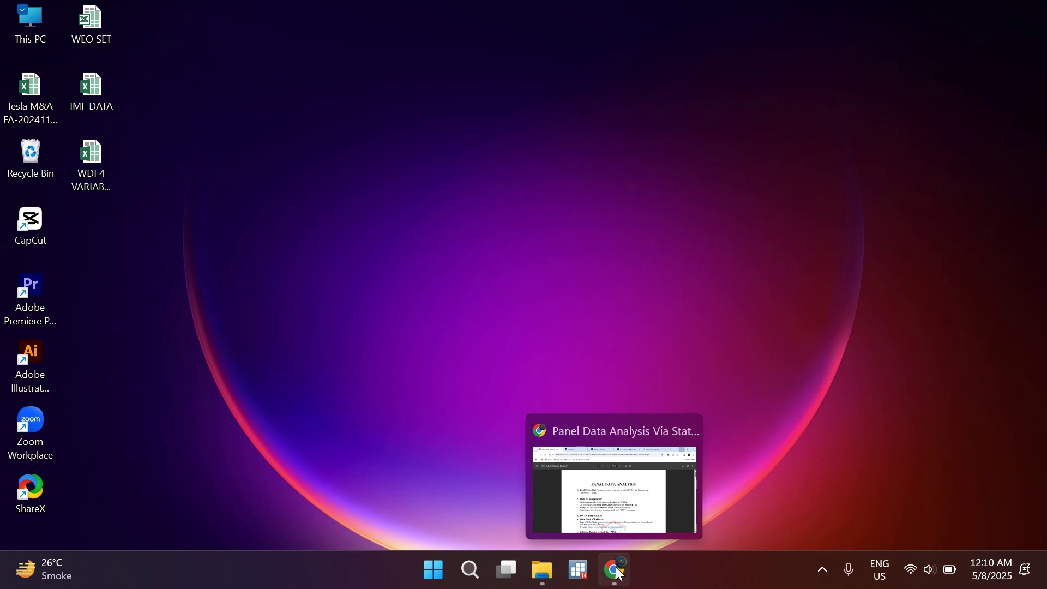
left_click(616, 572)
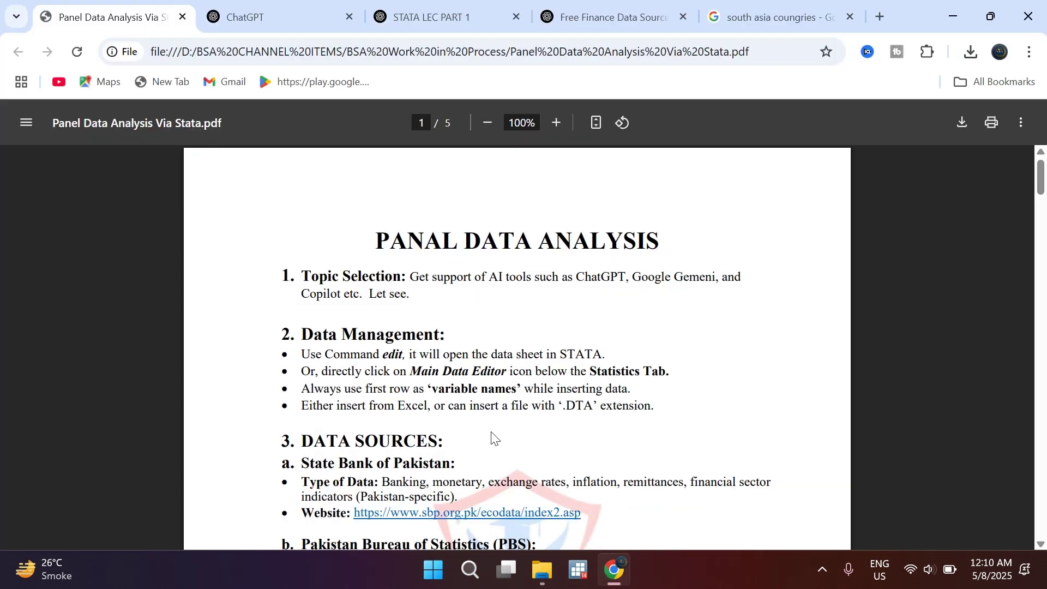
scroll(494, 399, "down", 2)
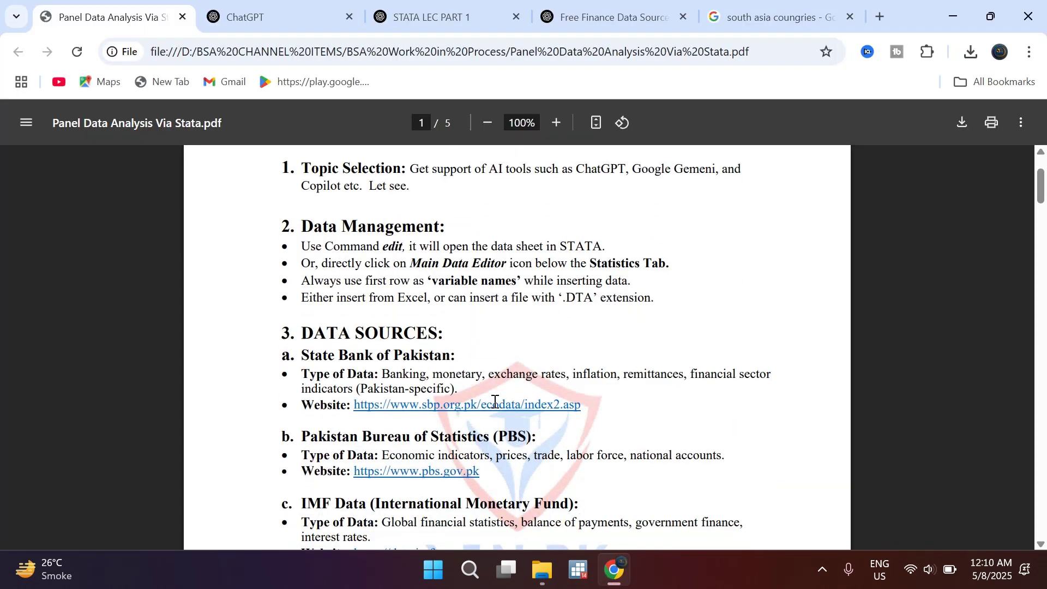
scroll(480, 385, "up", 2)
left_click_drag(304, 277, 414, 295)
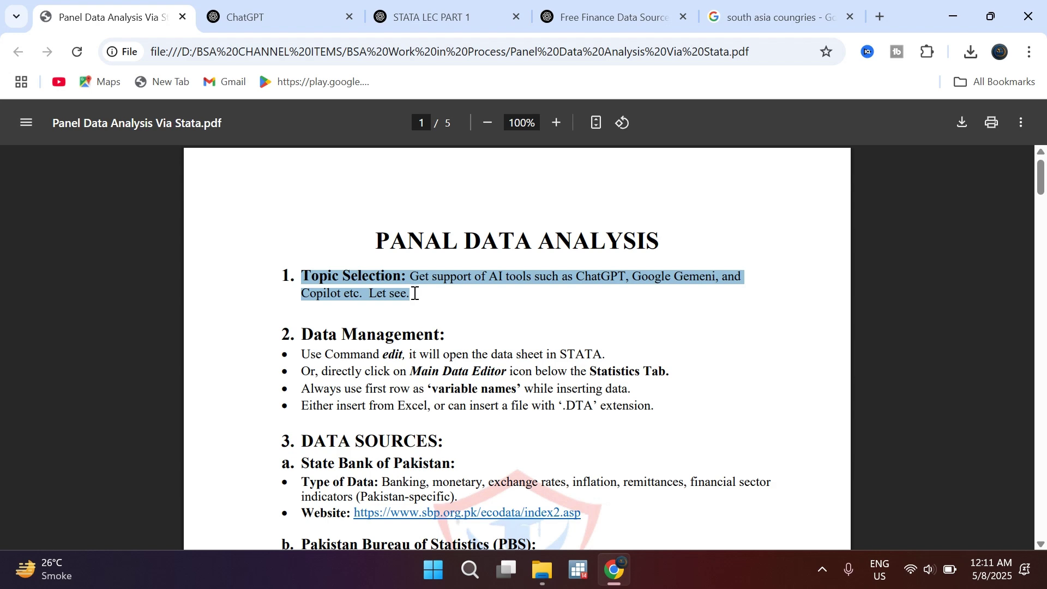
Step: Send the prepared ChatGPT prompt asking for easy finance topics suited to panel data analysis, and read through the suggested topics
left_click(229, 18)
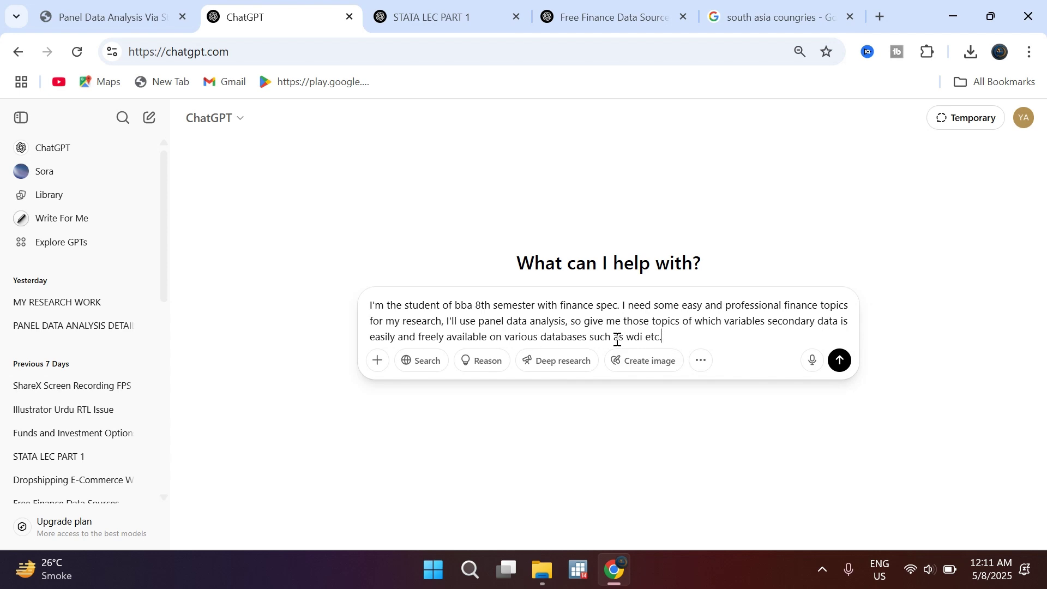
left_click(841, 361)
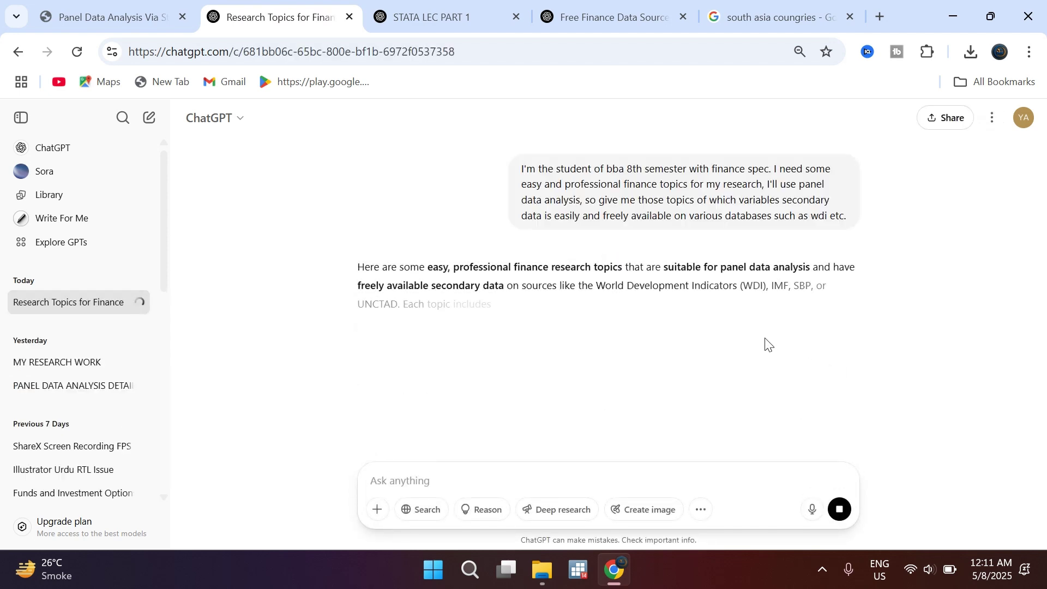
scroll(519, 349, "down", 4)
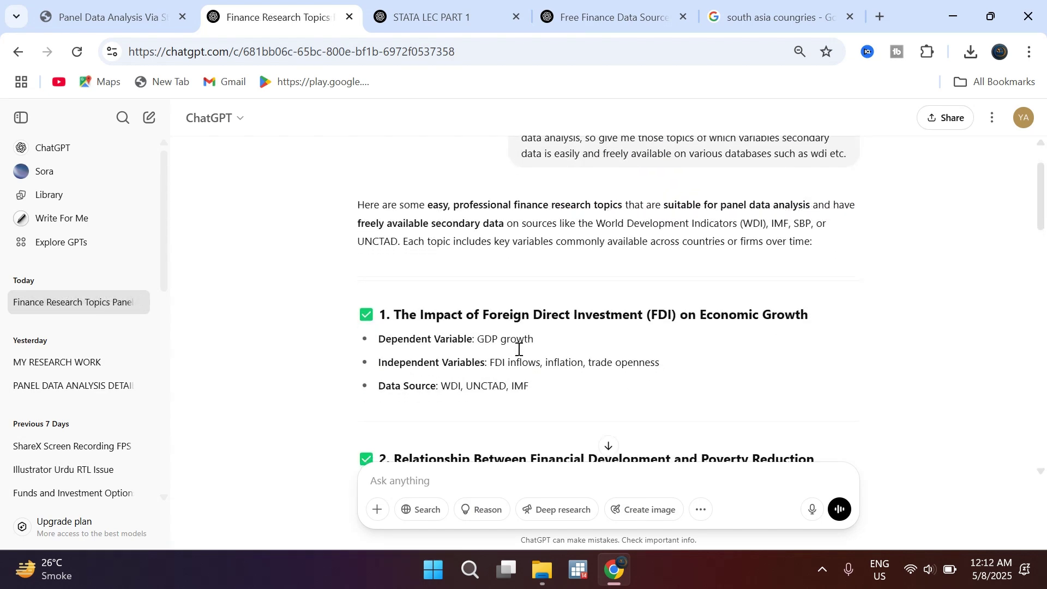
scroll(519, 349, "down", 7)
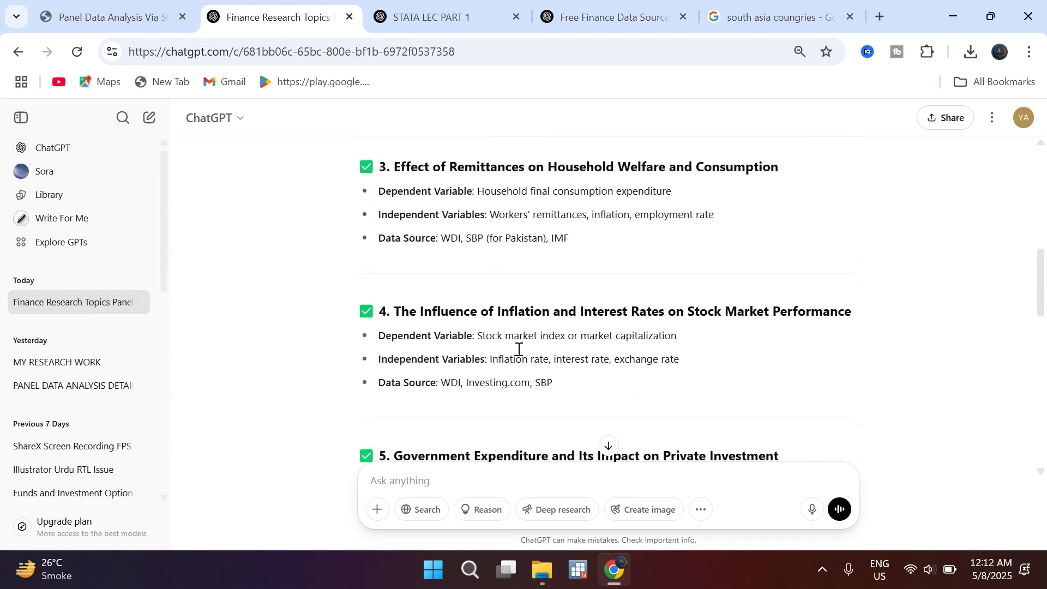
scroll(520, 349, "down", 5)
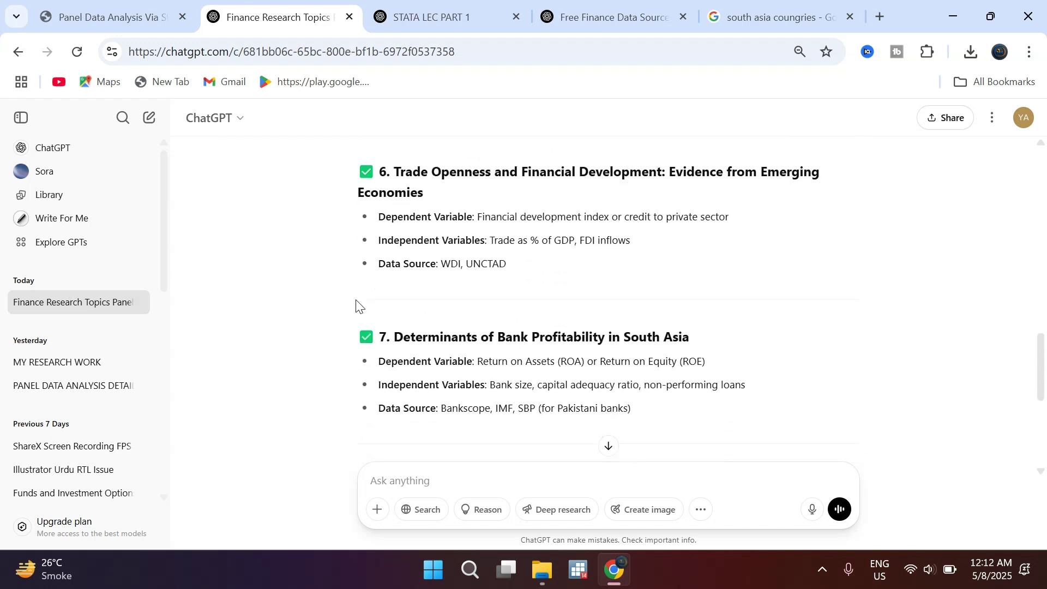
scroll(486, 358, "down", 2)
scroll(513, 347, "down", 4)
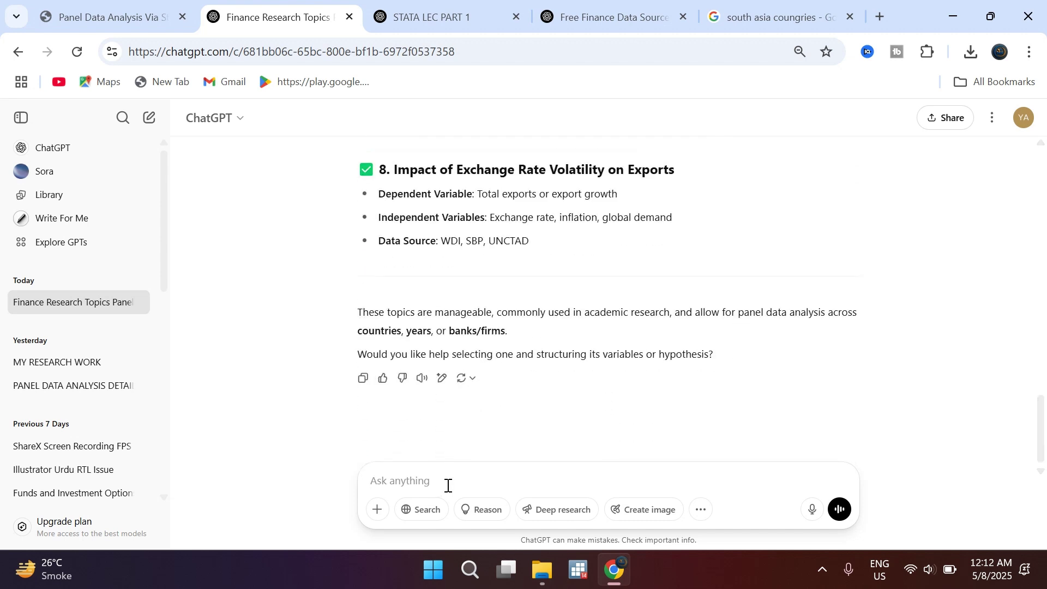
Step: Ask ChatGPT "give me that topic out of these of which variables data would be available on wdi"
type("give me that topic out of")
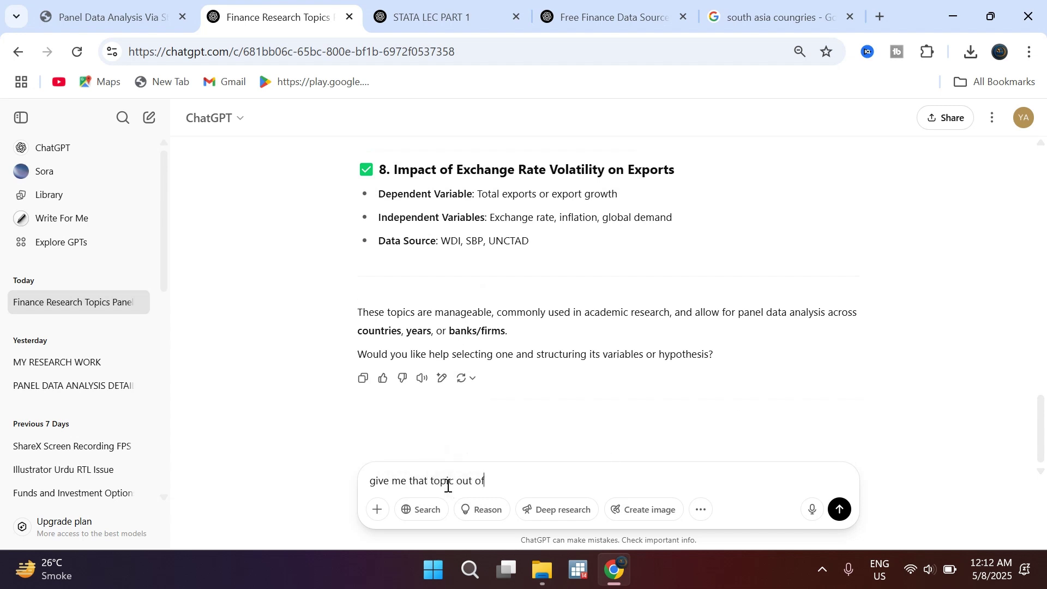
type(" these of which variables data would be availab")
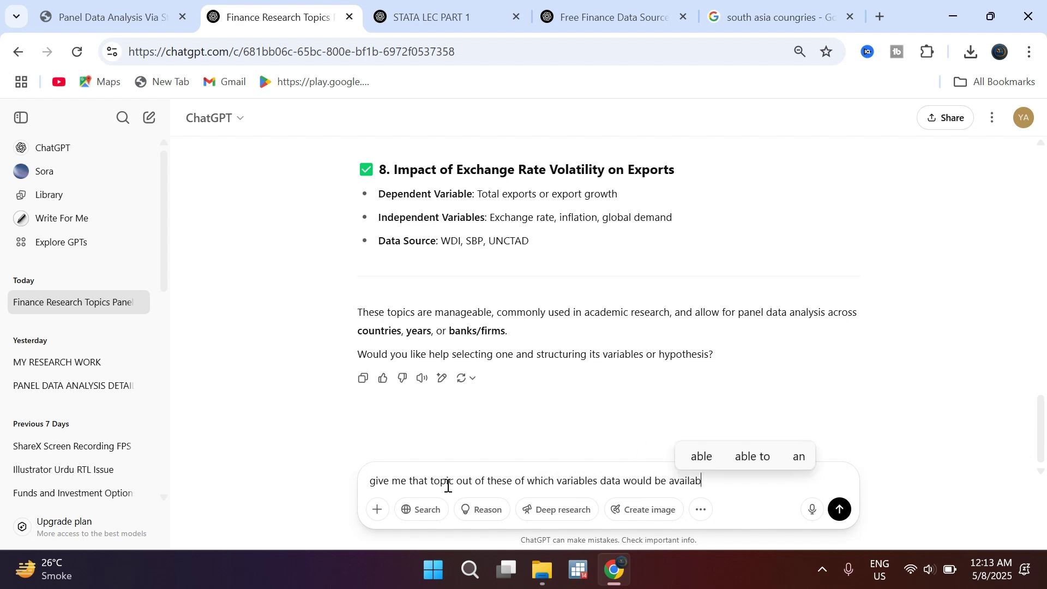
type("le on wdi")
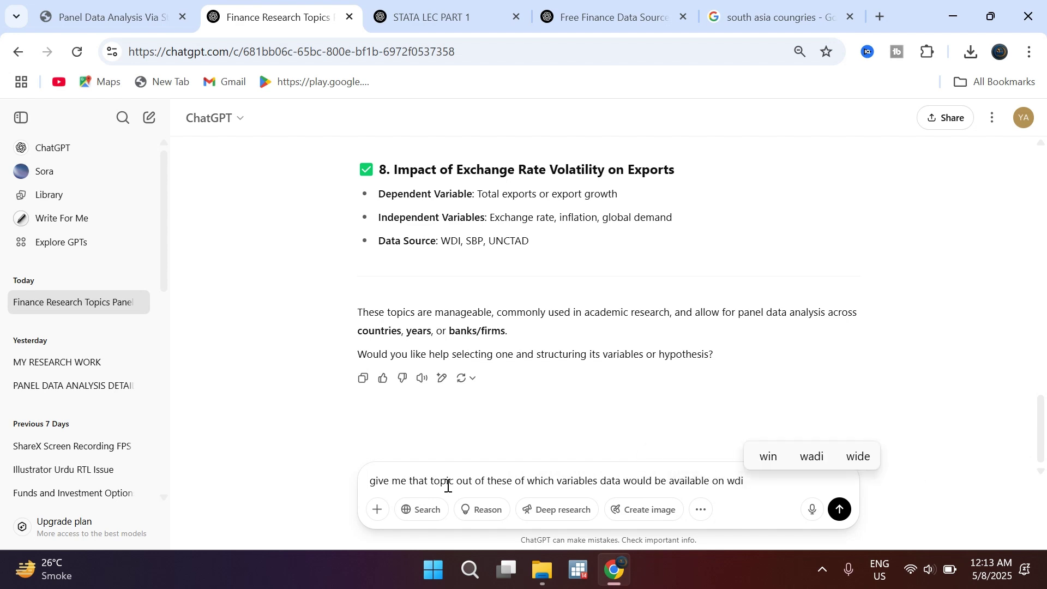
key("Return")
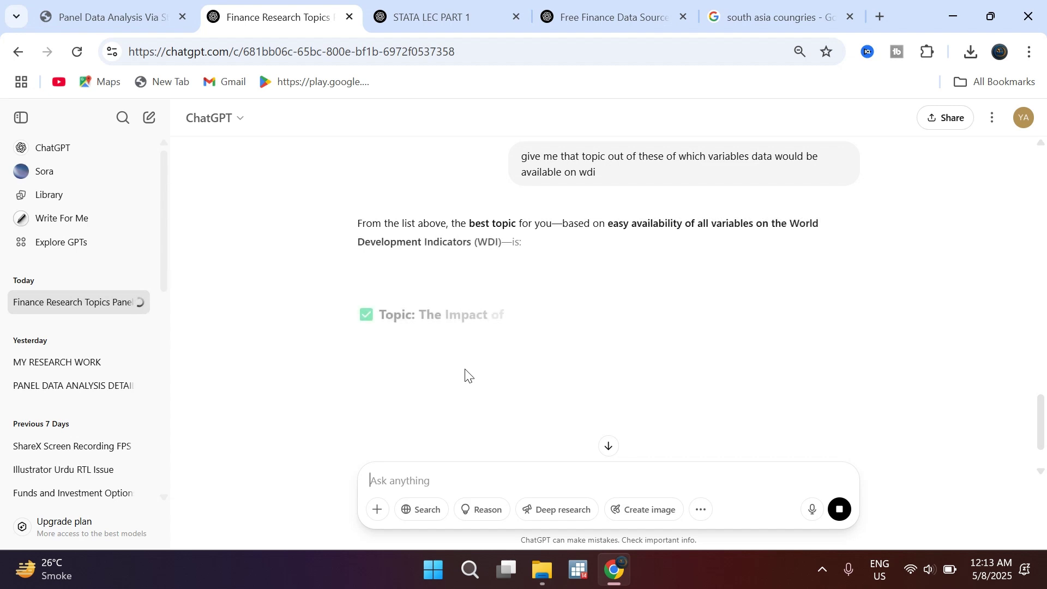
scroll(480, 344, "down", 1)
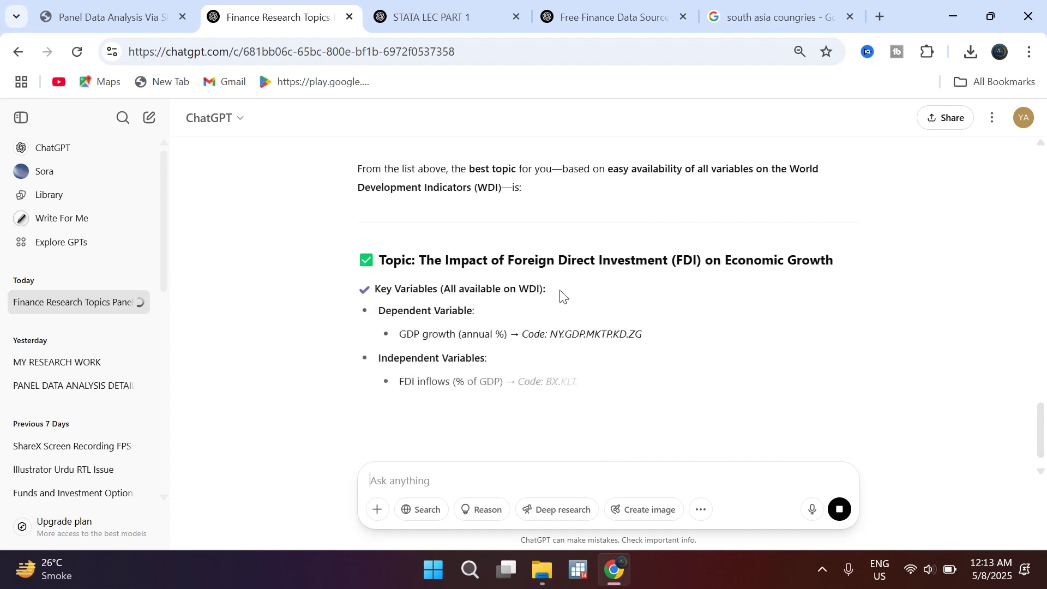
scroll(515, 303, "down", 1)
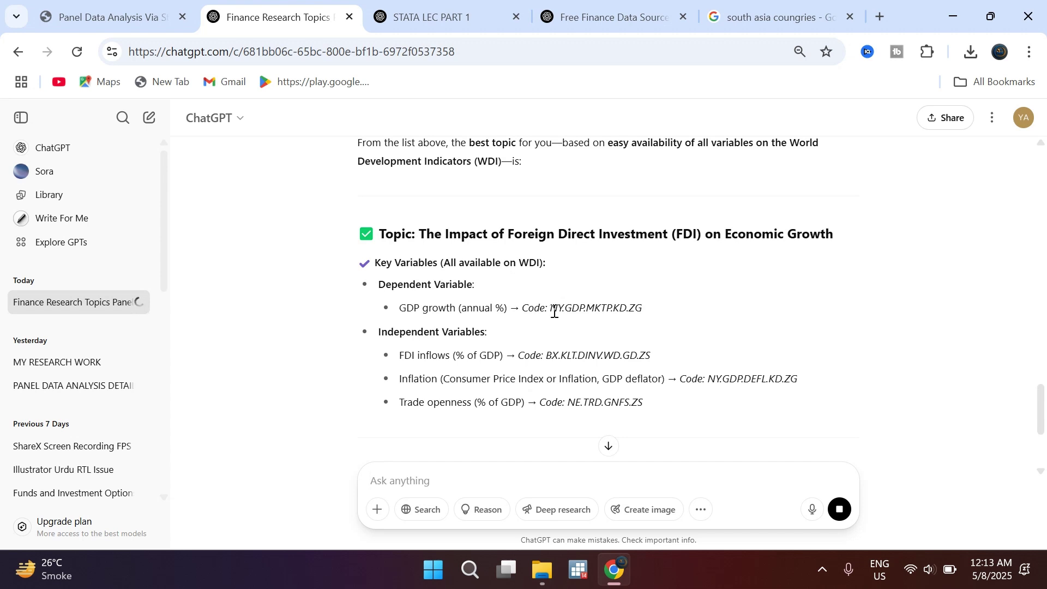
Step: Examine the dependent and independent variables and their WDI codes for the recommended FDI and economic growth topic
left_click_drag(550, 309, 649, 313)
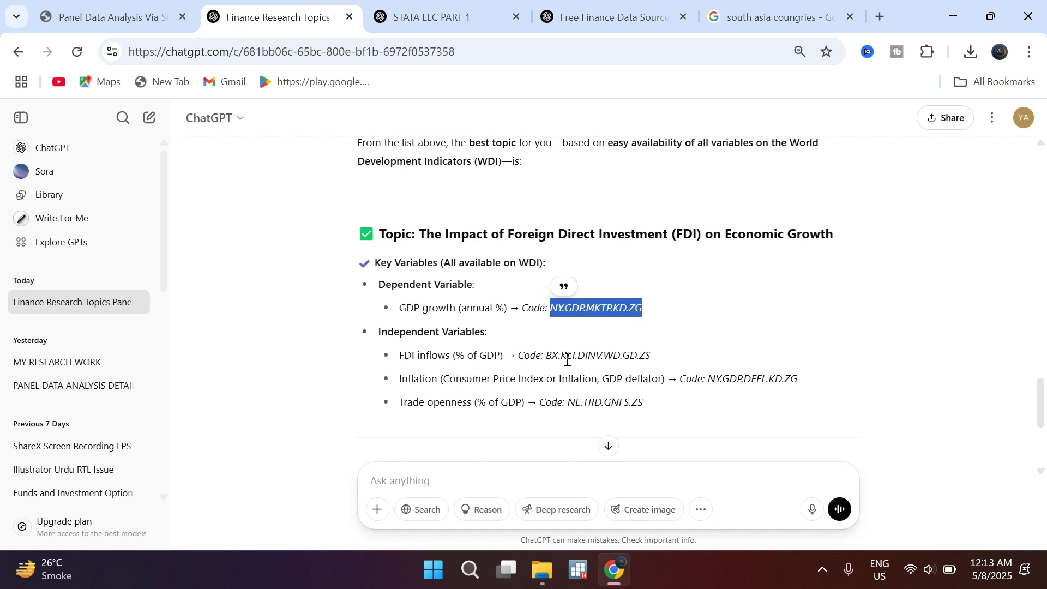
left_click_drag(402, 378, 649, 378)
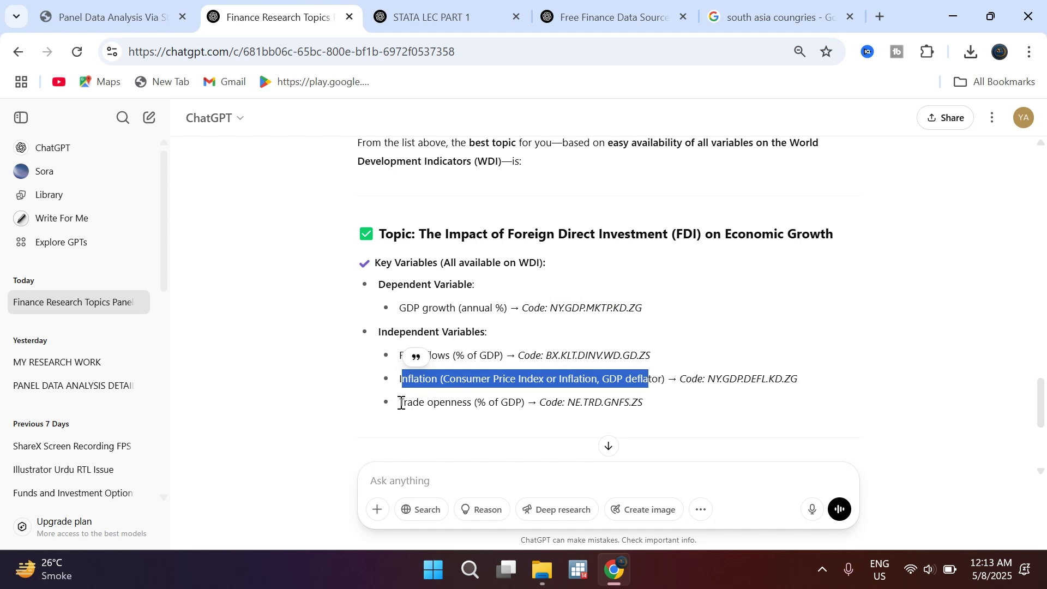
left_click_drag(401, 404, 475, 403)
left_click(534, 417)
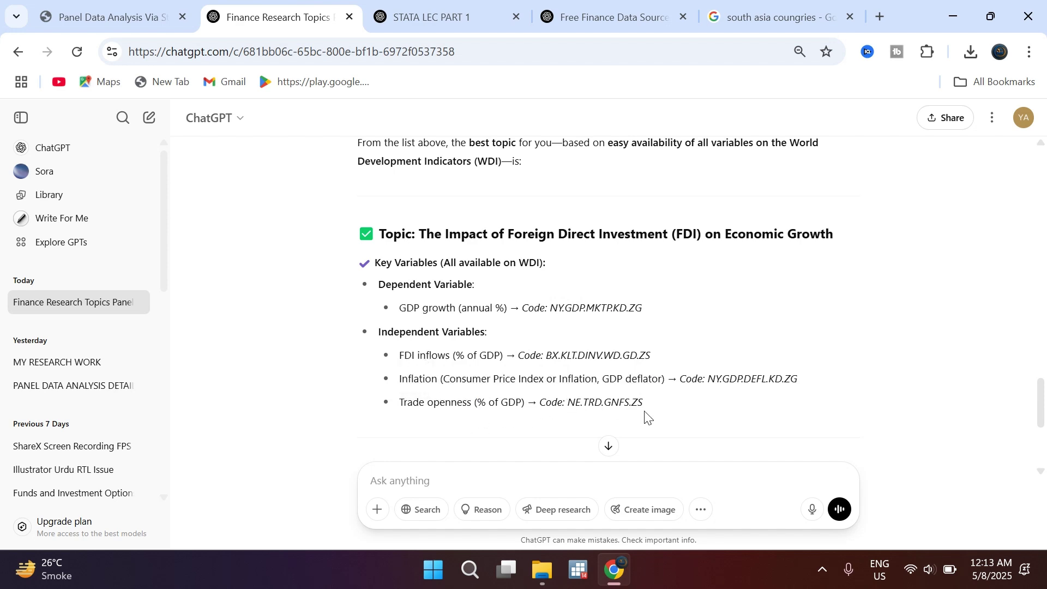
left_click_drag(645, 405, 541, 308)
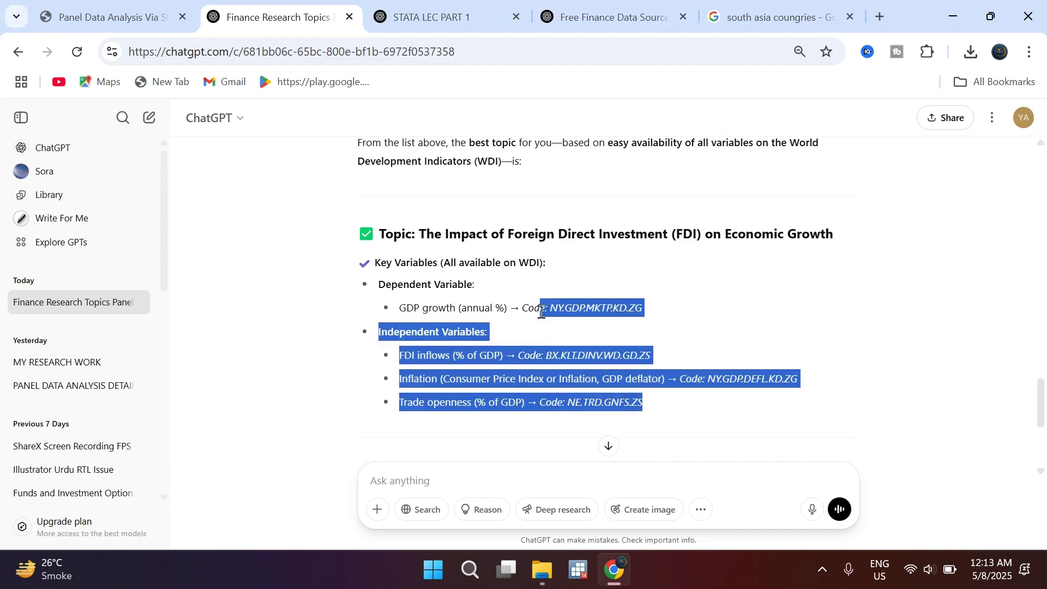
scroll(537, 371, "up", 2)
scroll(546, 355, "down", 1)
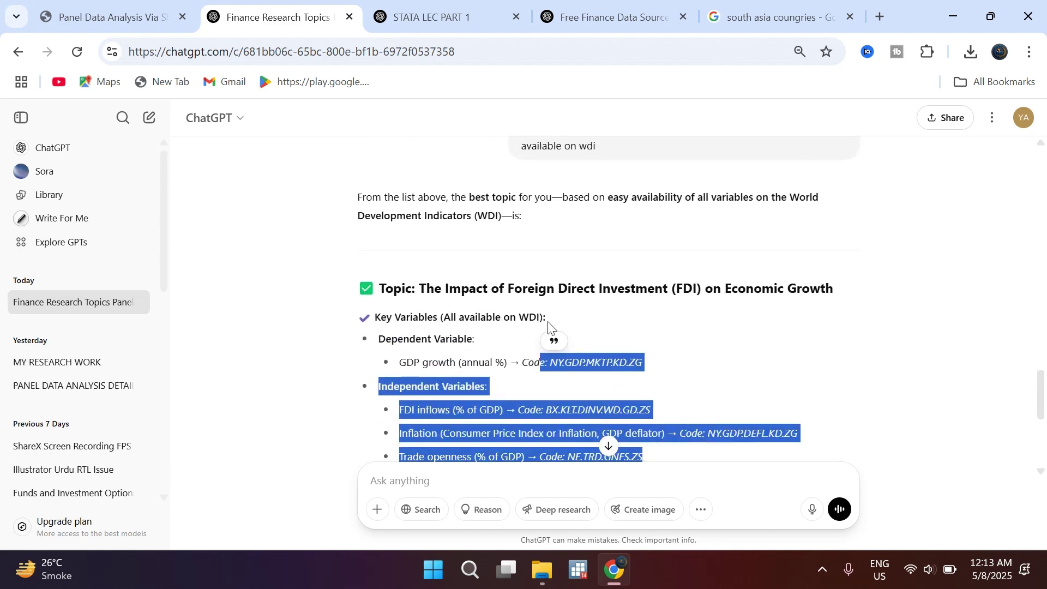
left_click(596, 325)
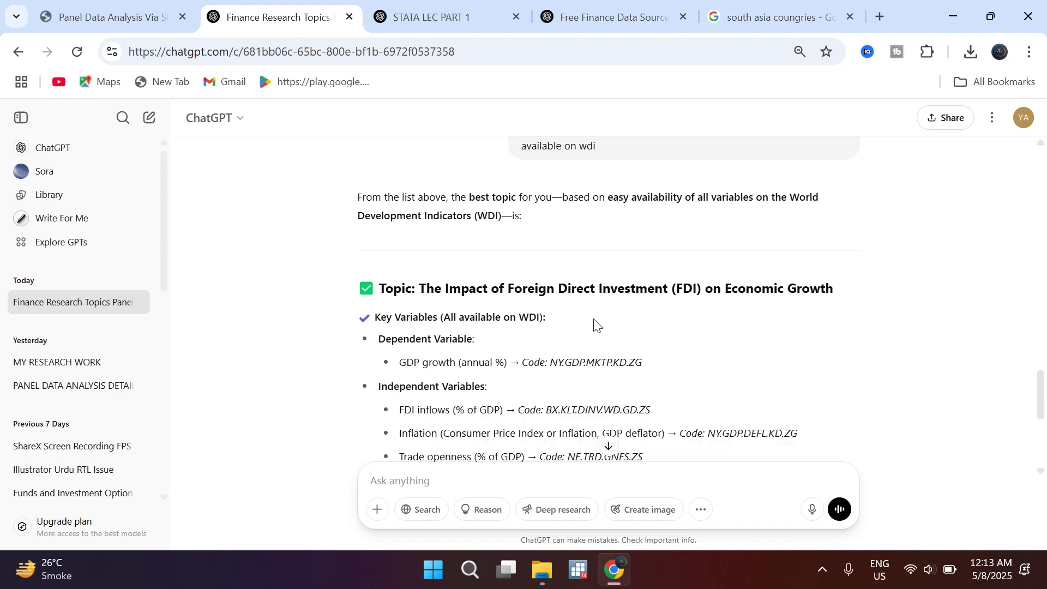
Step: Switch to the STATA LEC PART 1 chat and examine the dependent and independent variables of its first research topic
left_click(463, 5)
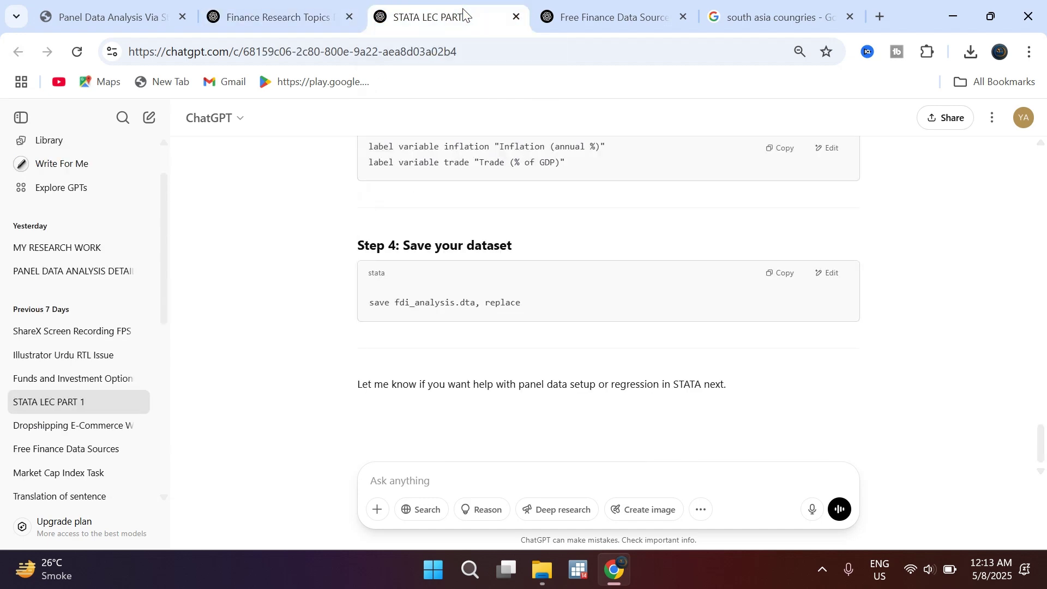
left_click(578, 27)
left_click(436, 16)
scroll(509, 400, "up", 15)
scroll(509, 403, "up", 6)
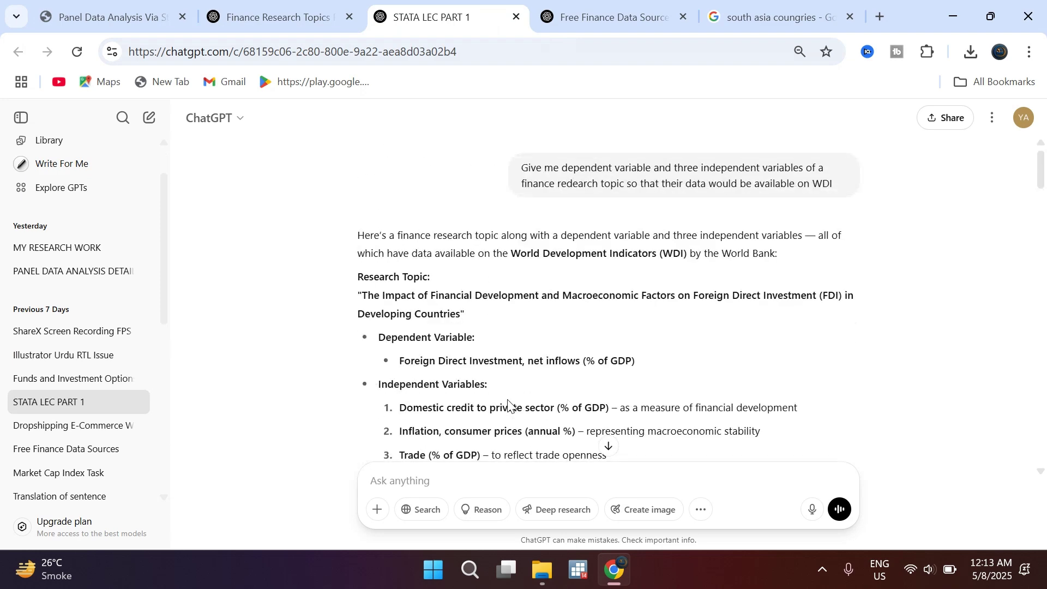
scroll(486, 346, "down", 4)
scroll(487, 344, "up", 3)
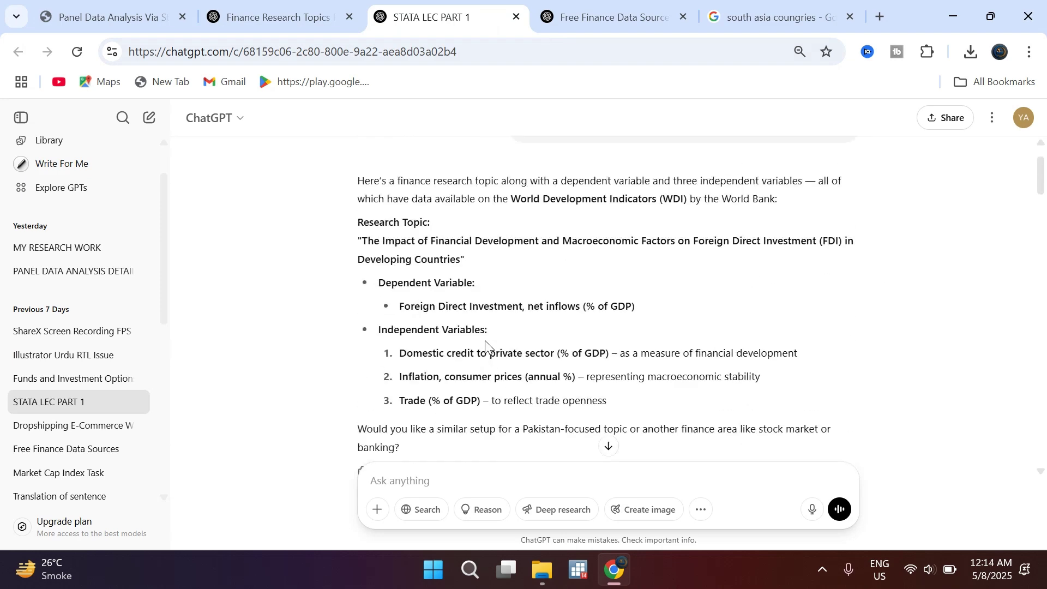
scroll(463, 332, "down", 1)
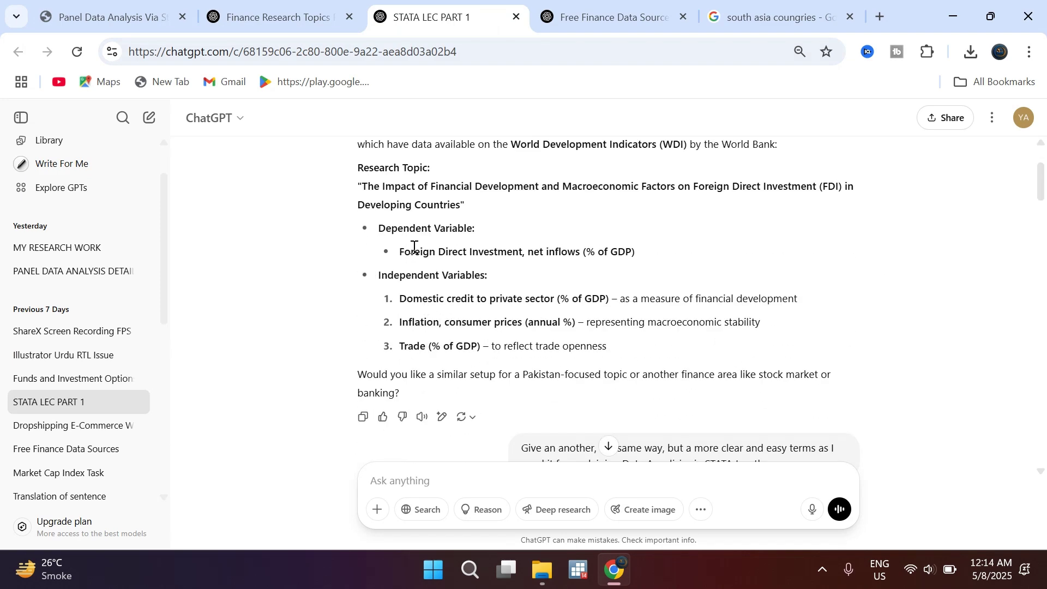
scroll(415, 246, "down", 1)
left_click_drag(404, 197, 622, 295)
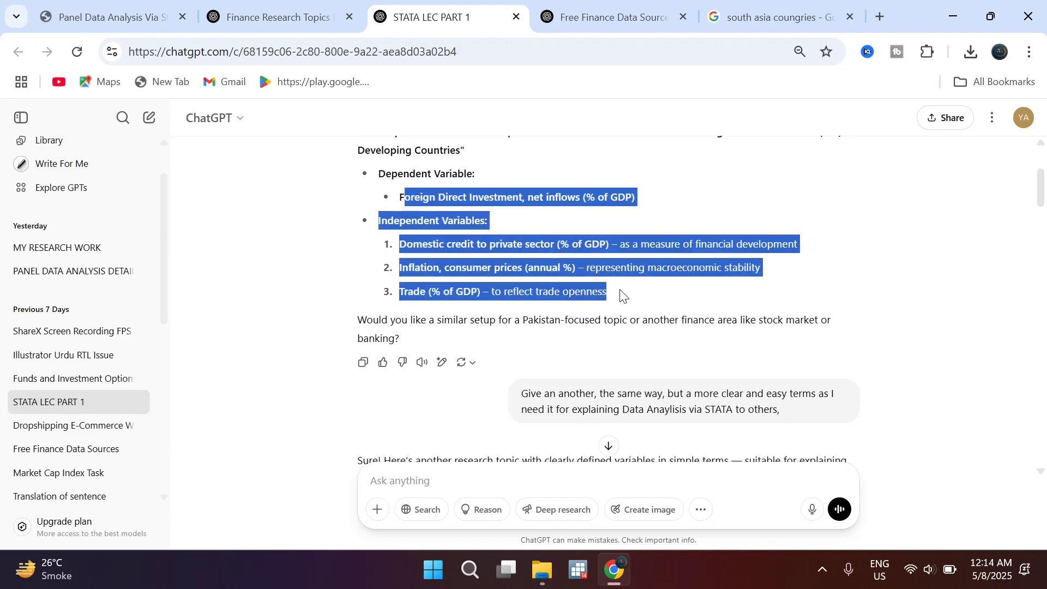
Step: Examine the research topic "How economic factors affect people's income in developing countries" and its dependent and independent variables
scroll(439, 270, "down", 4)
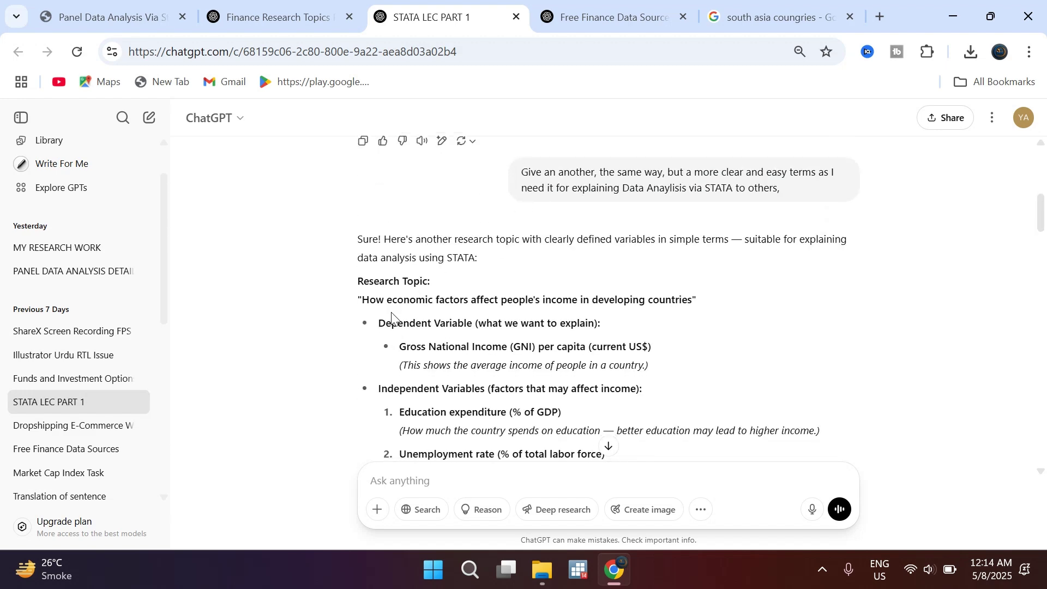
scroll(440, 270, "down", 1)
scroll(440, 270, "up", 1)
scroll(375, 210, "down", 2)
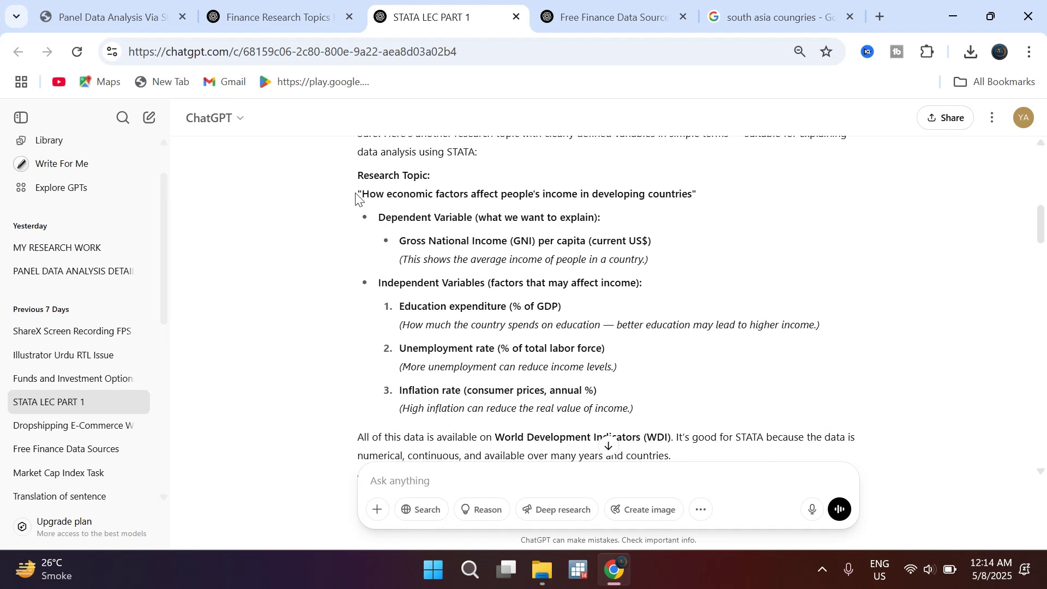
left_click_drag(362, 194, 699, 203)
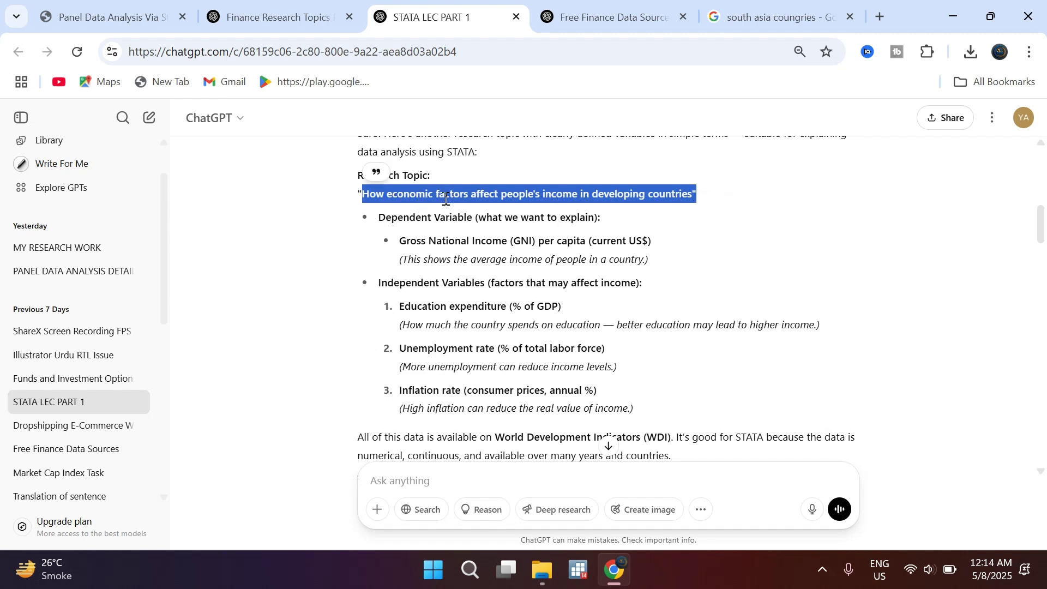
left_click_drag(380, 217, 477, 217)
left_click_drag(378, 282, 608, 440)
left_click(458, 351)
Step: Review the WDI codes given for the first topic's dependent and independent variables
scroll(457, 349, "down", 8)
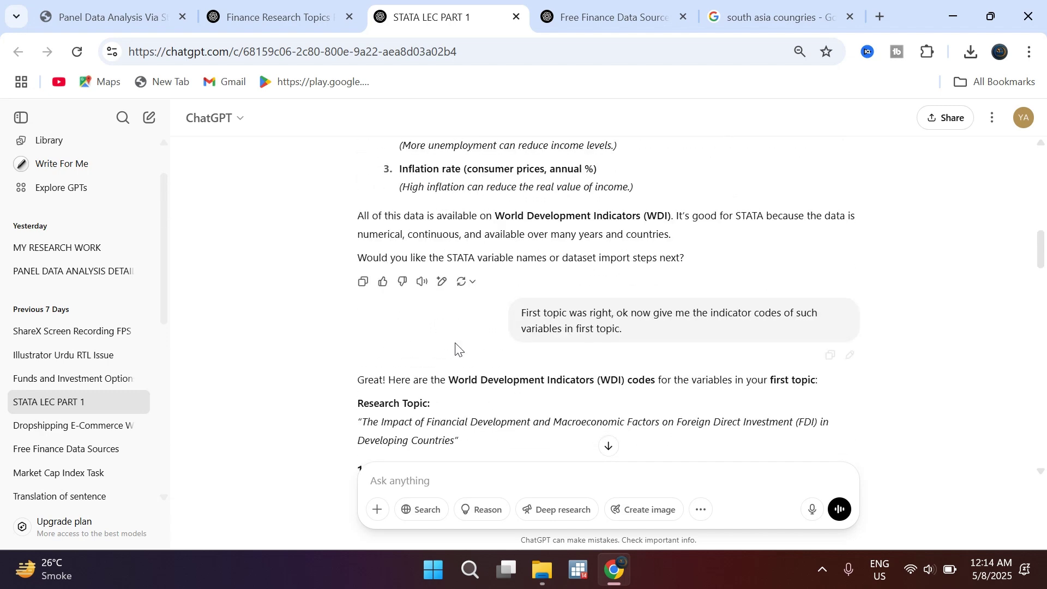
scroll(457, 349, "down", 4)
scroll(435, 360, "up", 2)
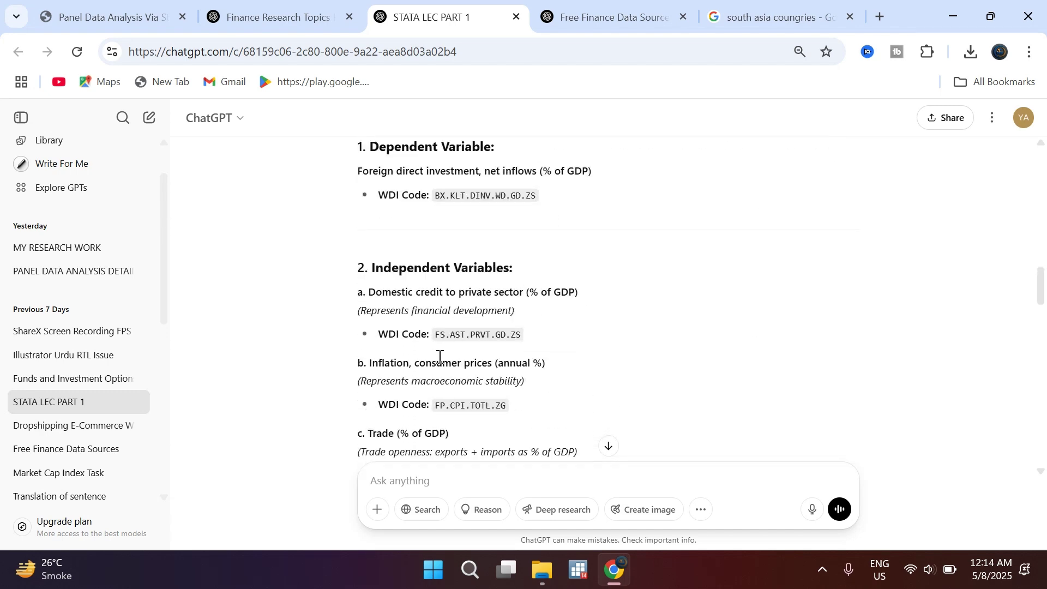
scroll(439, 362, "down", 1)
scroll(440, 365, "down", 2)
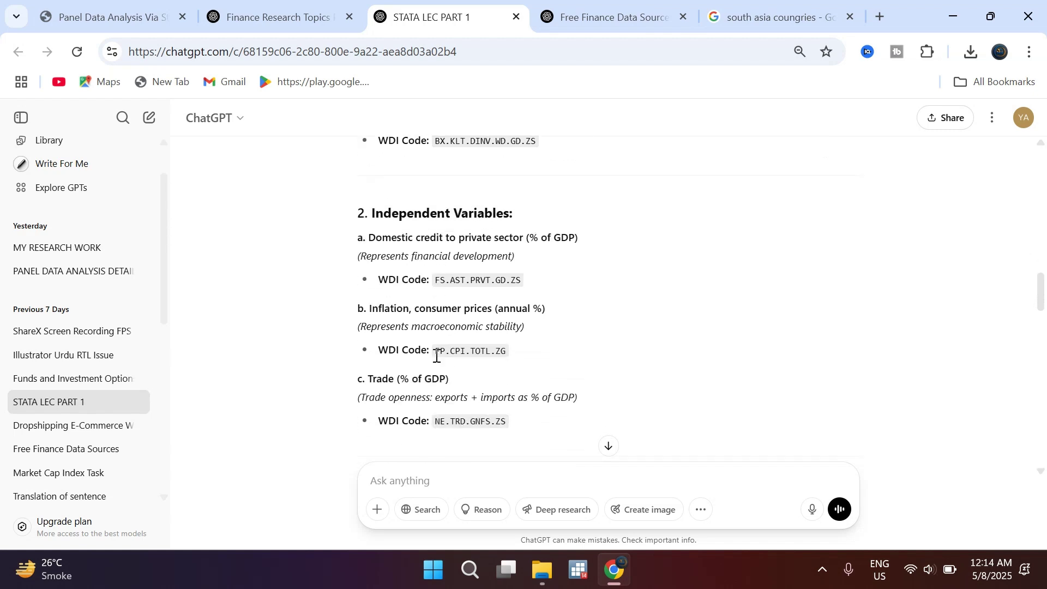
scroll(452, 349, "down", 4)
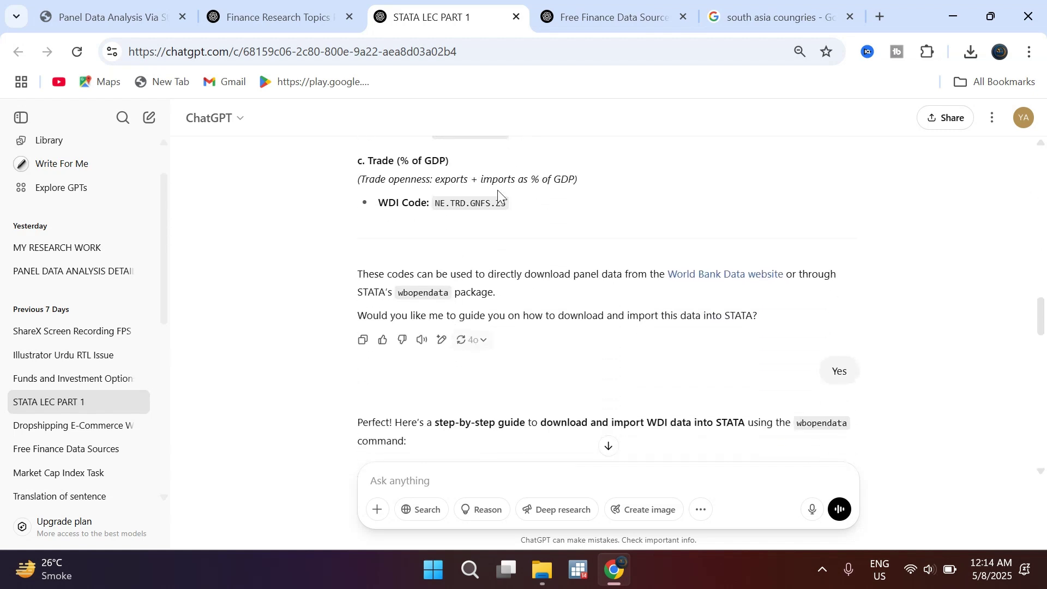
Step: Switch to the Free Finance Data Sources chat and review the WDI indicator codes listed for its four variables
left_click(571, 15)
scroll(465, 328, "up", 4)
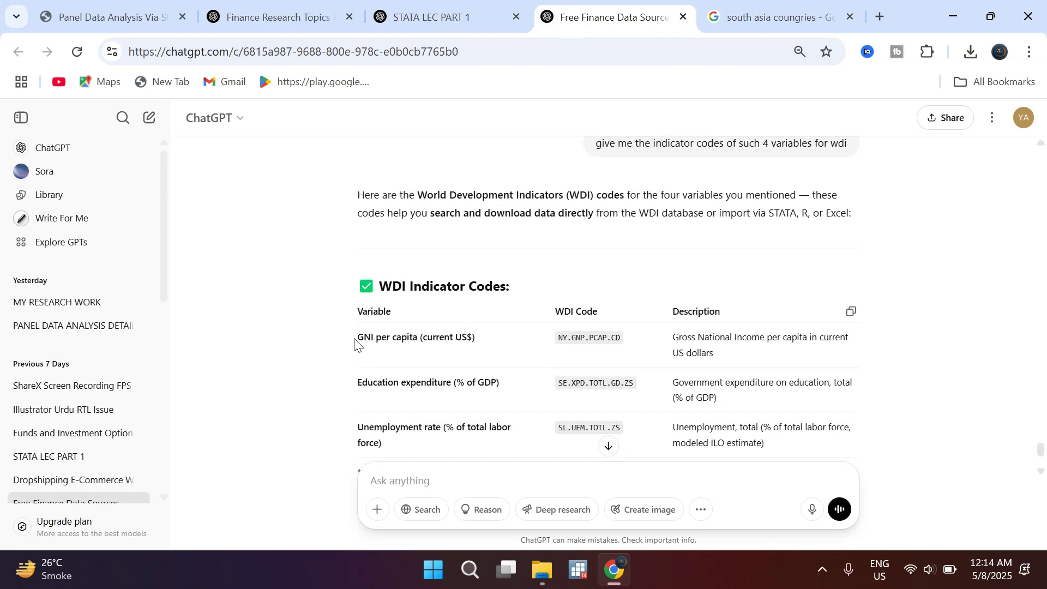
left_click_drag(355, 344, 482, 338)
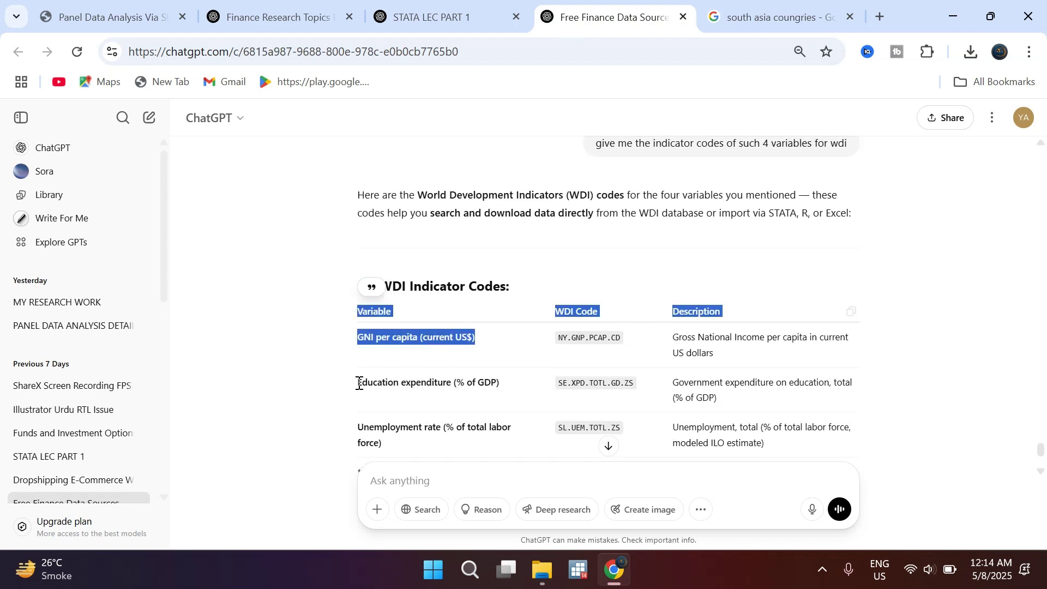
scroll(359, 382, "down", 1)
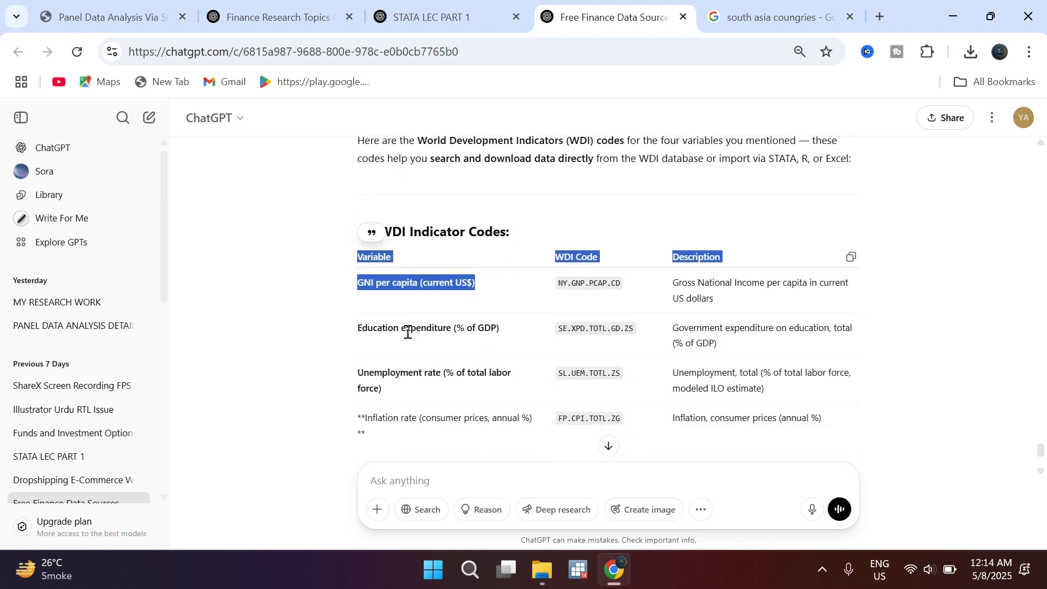
scroll(390, 387, "down", 1)
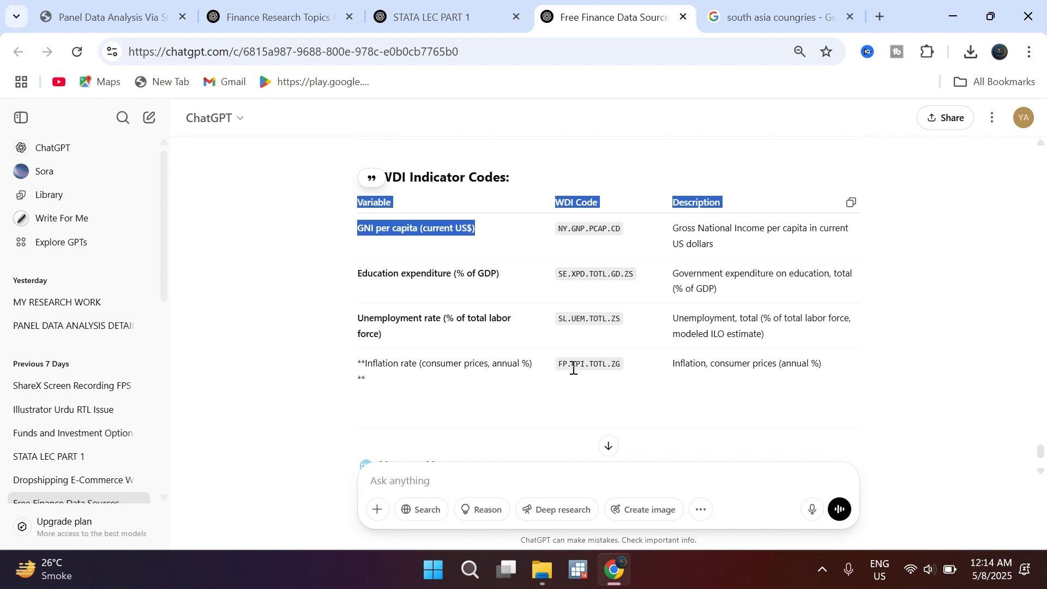
left_click(590, 306)
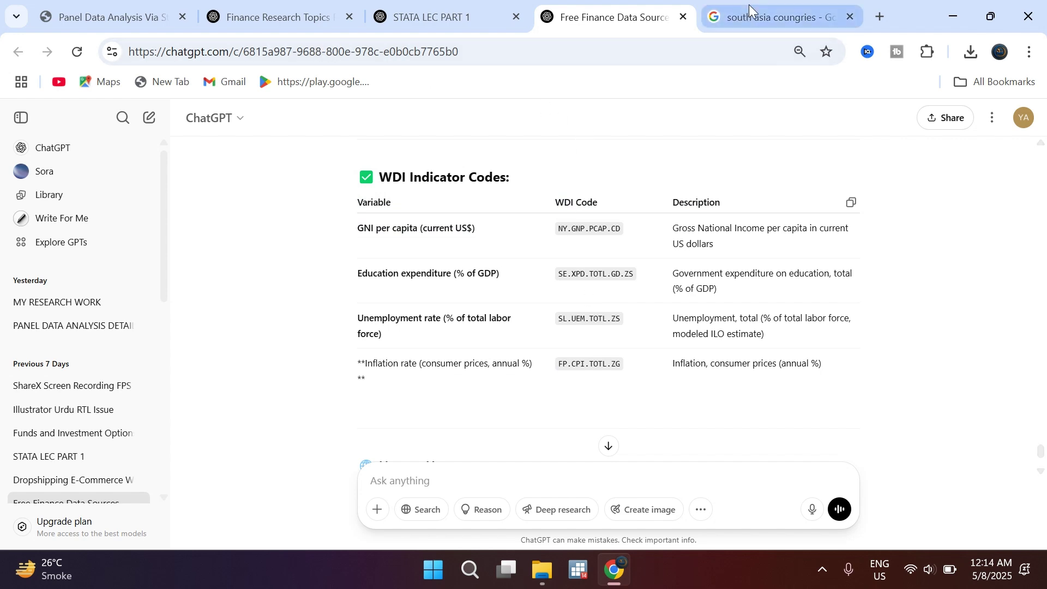
Step: Search Google for "wdi" in a new browser tab and open the World Development Indicators DataBank
left_click(880, 16)
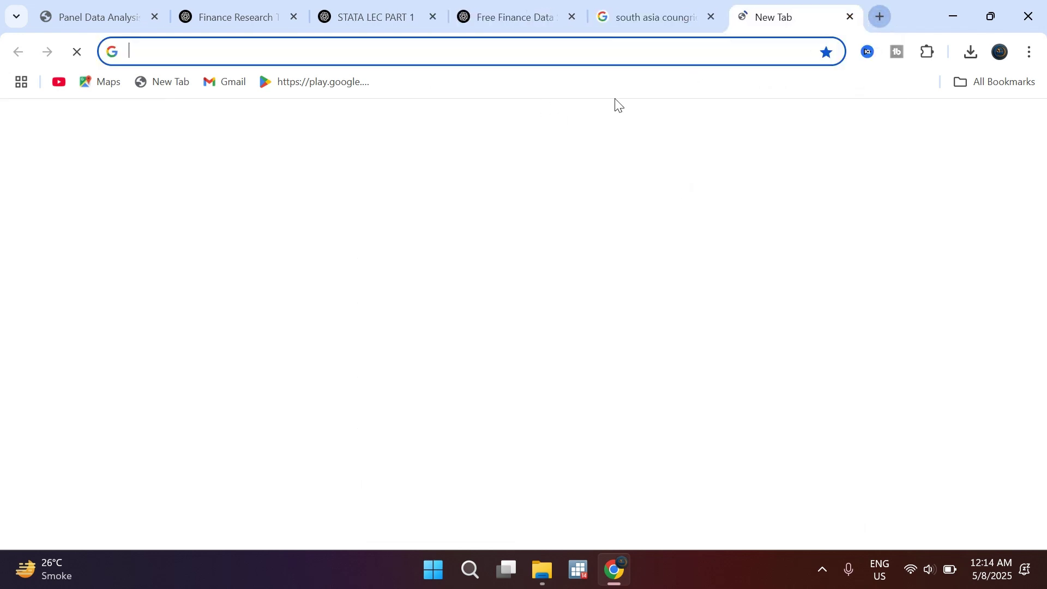
left_click(468, 335)
type("wd")
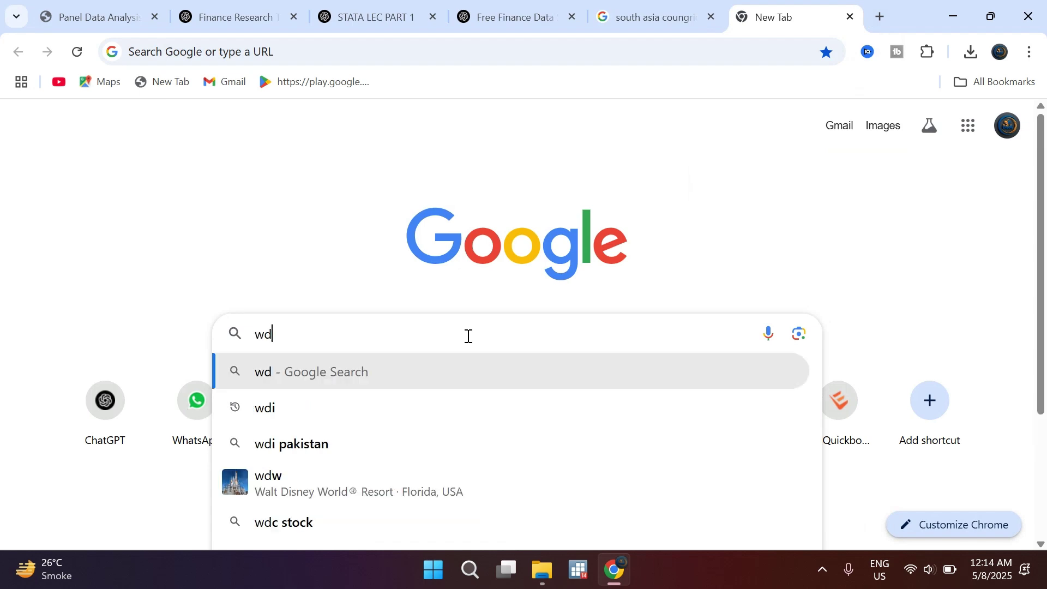
left_click(385, 406)
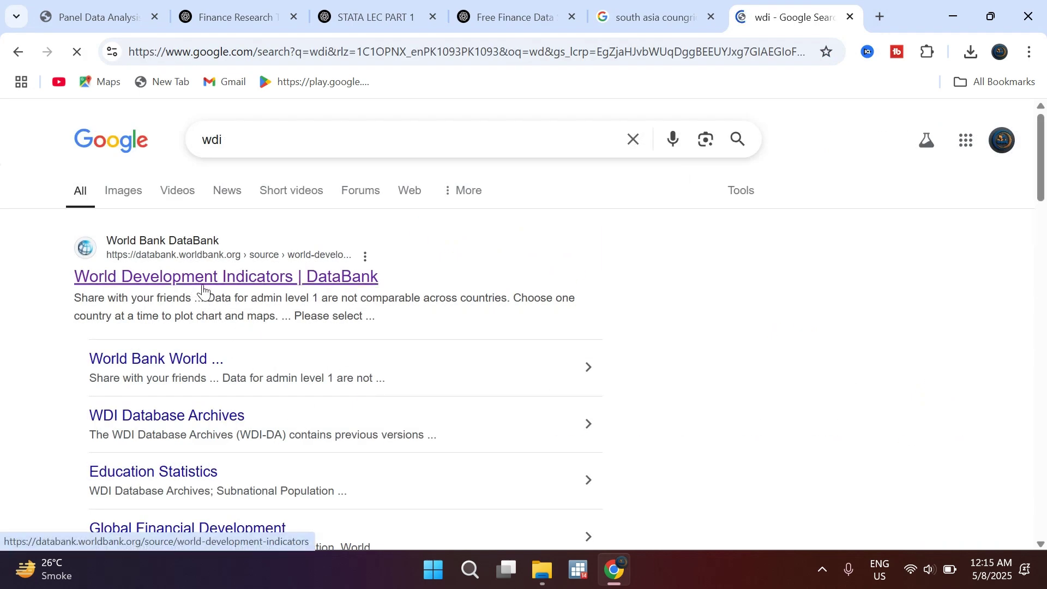
left_click(210, 281)
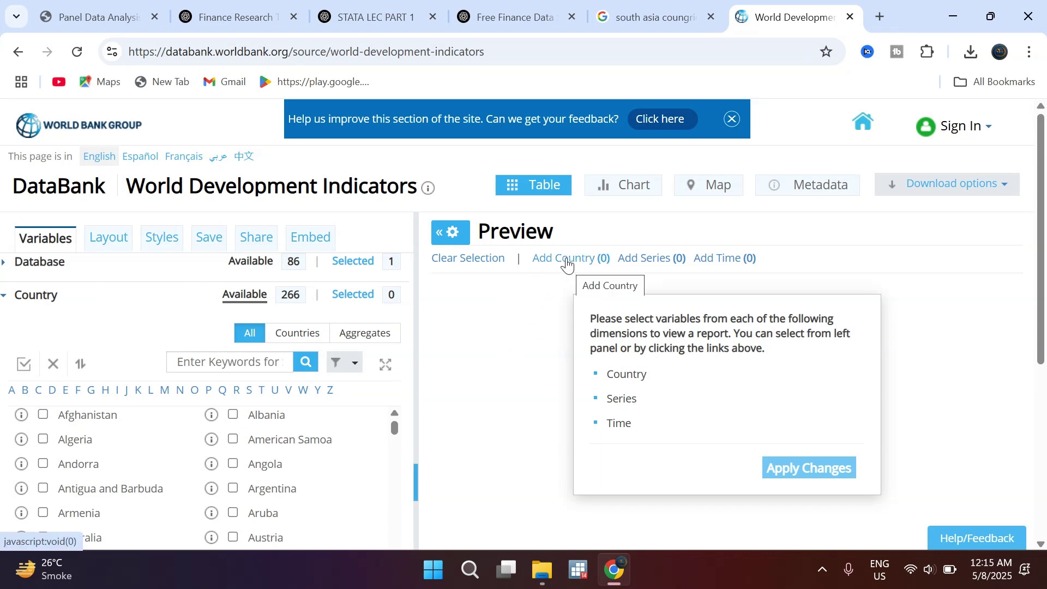
Step: Open the DataBank's country selection and add Pakistan from the countries starting with P
left_click(568, 264)
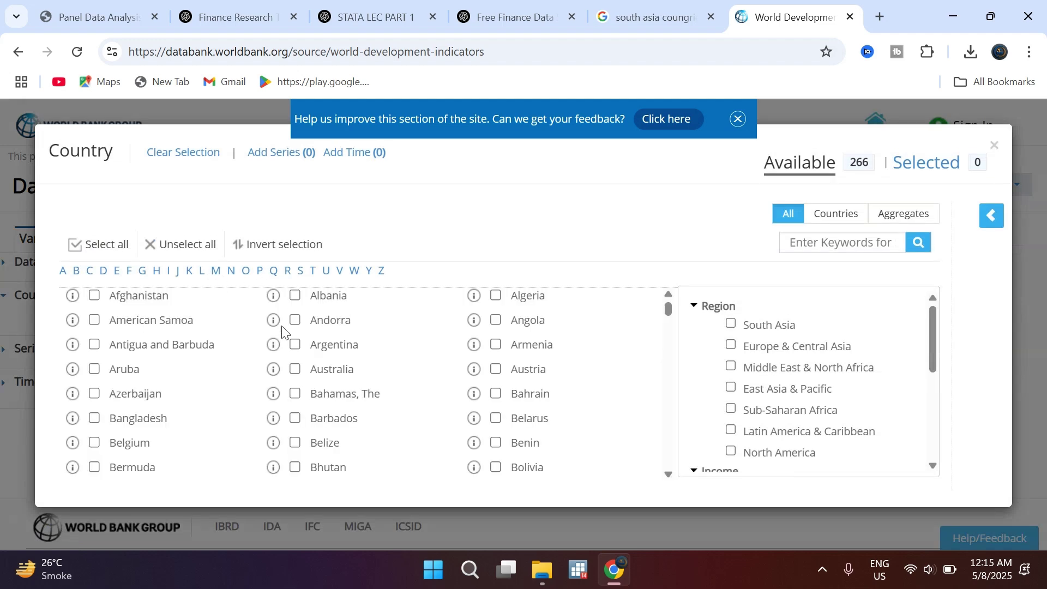
left_click(261, 272)
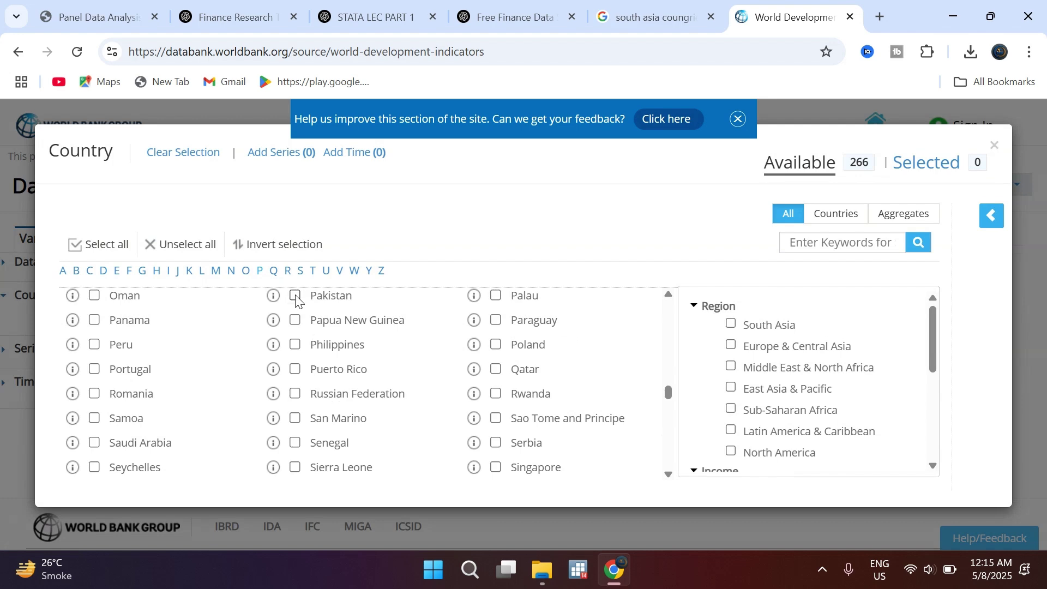
left_click(295, 295)
Step: Consult the search results on South Asian countries and find and add India in the DataBank country selection
left_click(694, 32)
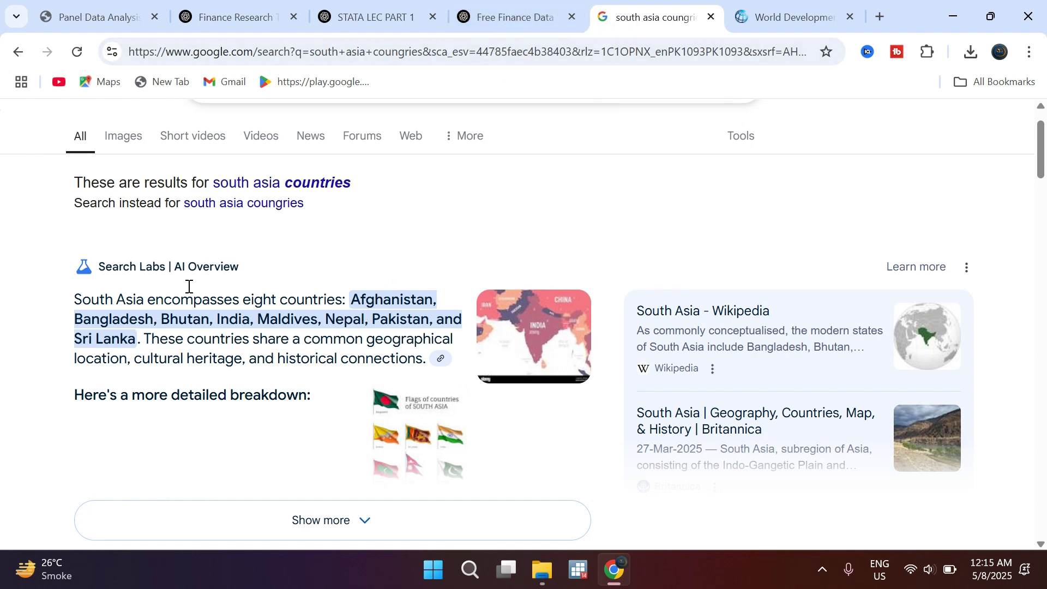
left_click(747, 14)
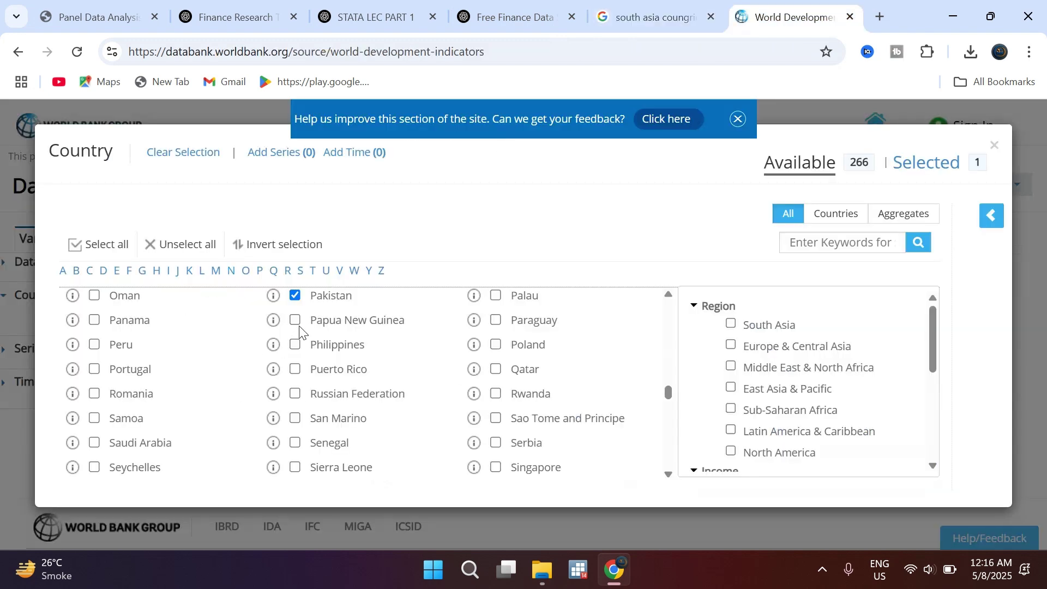
scroll(365, 349, "up", 6)
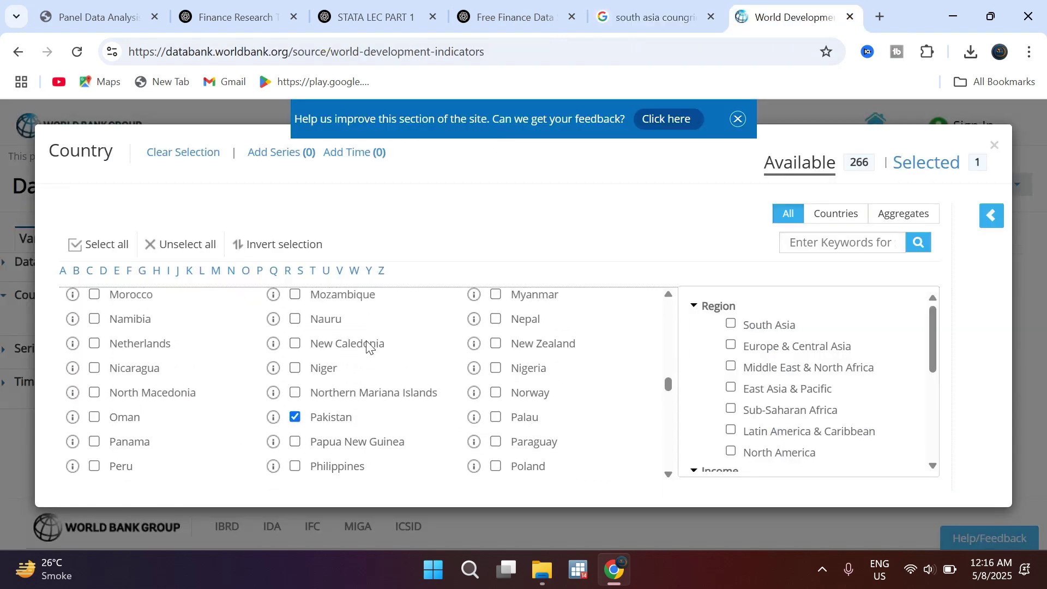
scroll(368, 367, "up", 10)
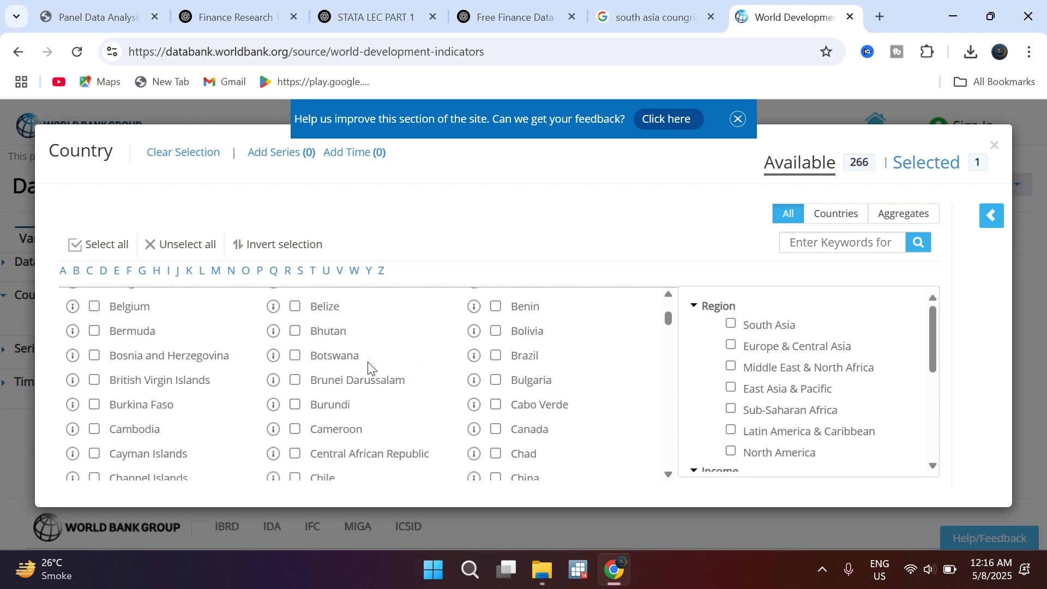
key("ctrl+f")
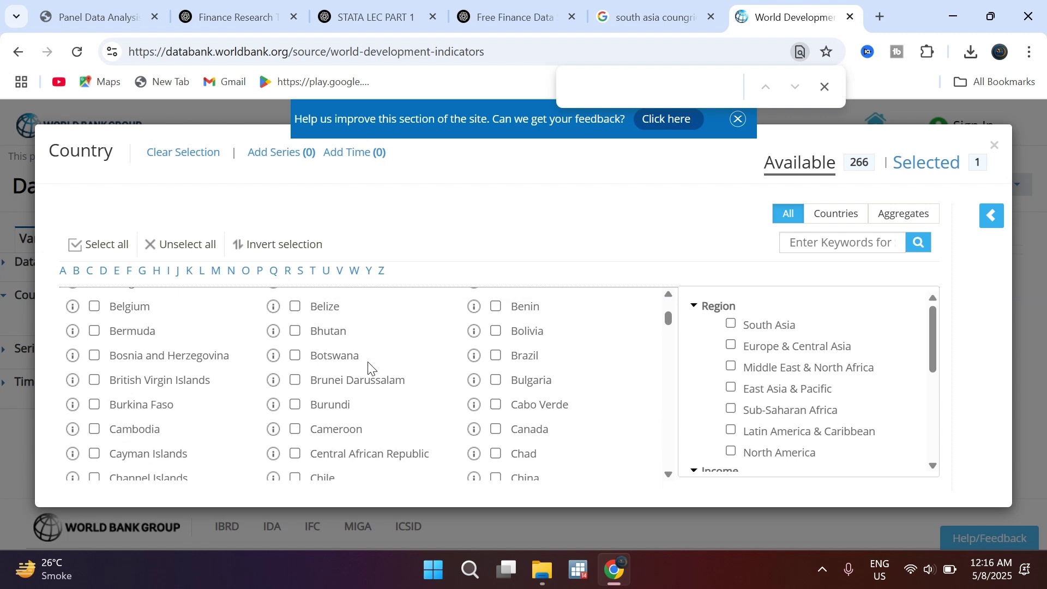
type("india")
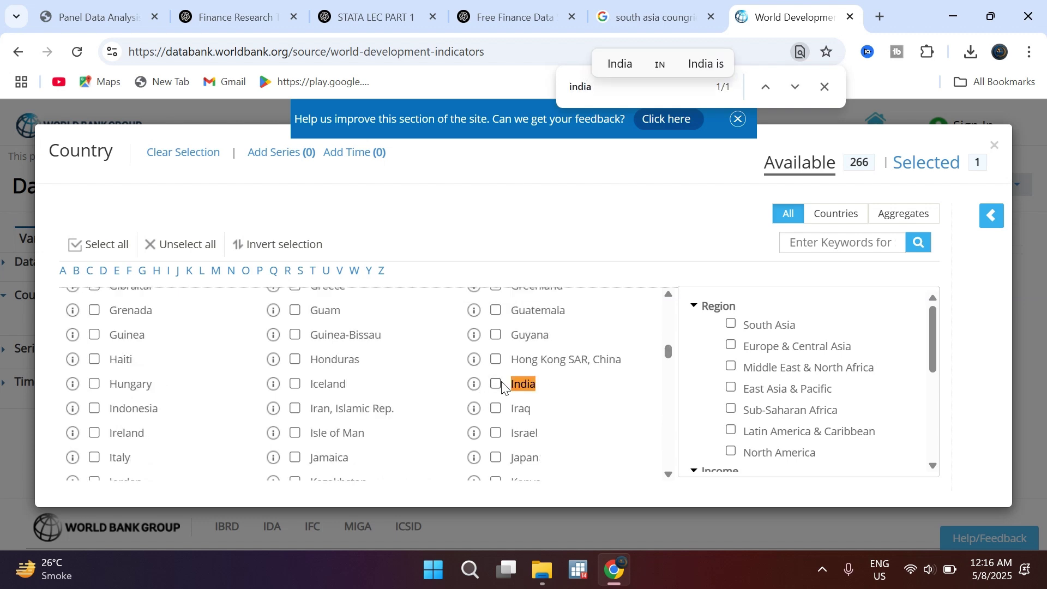
left_click(496, 383)
Step: Find Nepal and Sri Lanka in the country list and add both to the selection
double_click(598, 78)
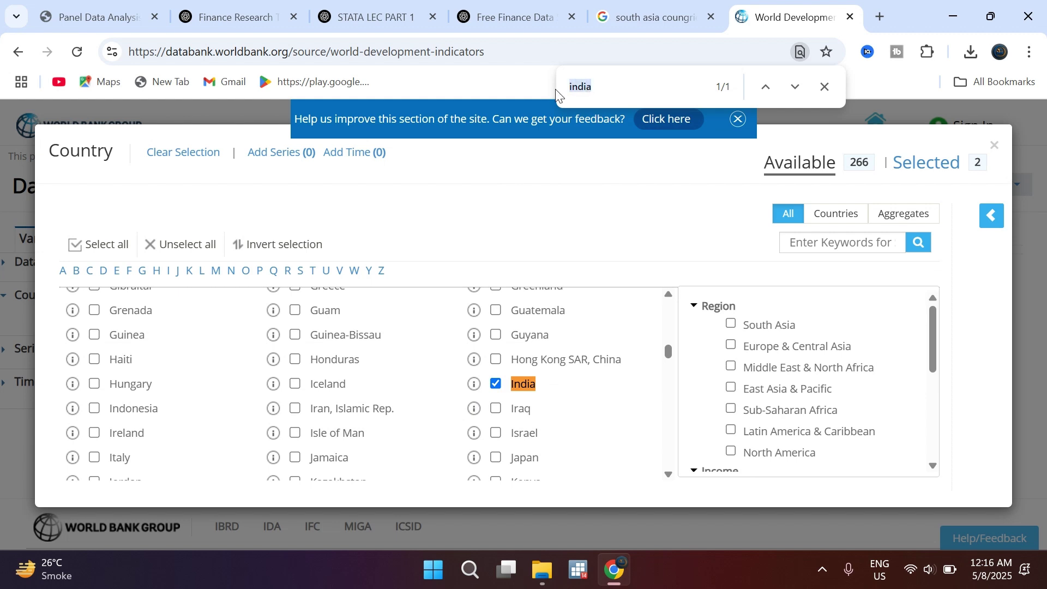
type("nepal")
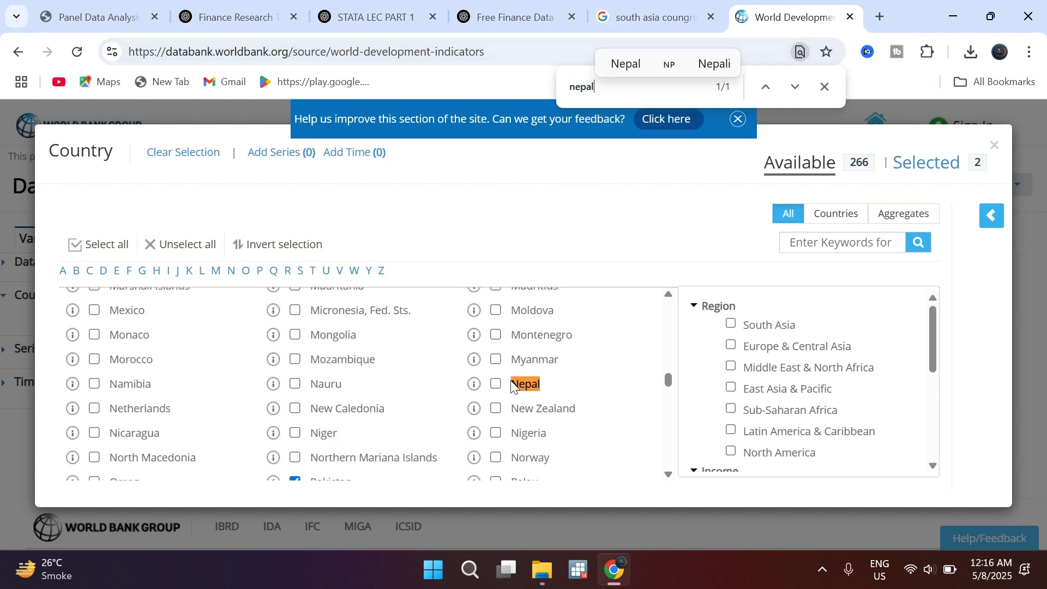
left_click(496, 384)
double_click(611, 86)
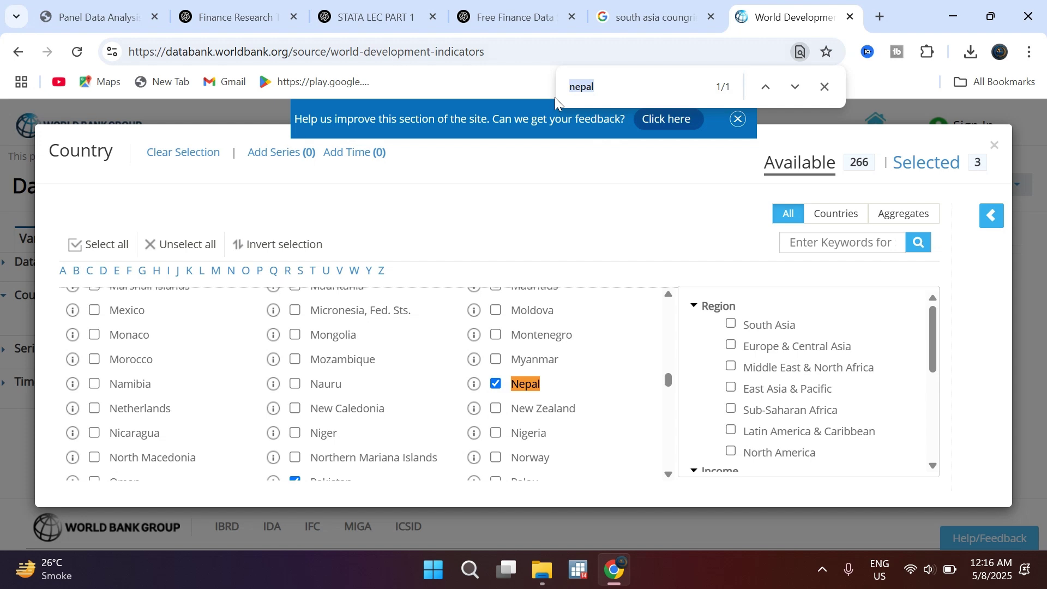
key("BackSpace")
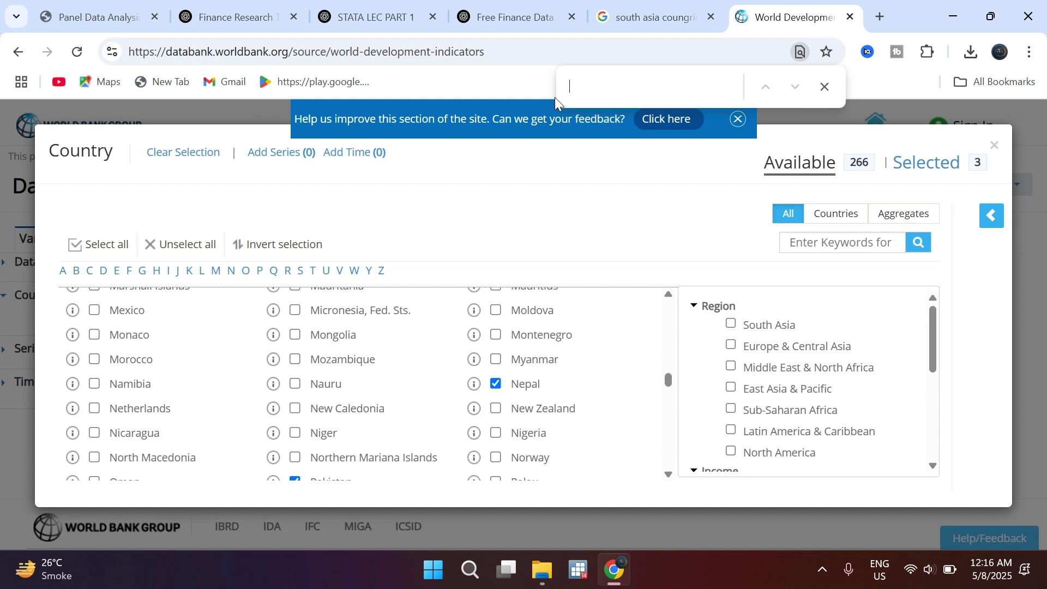
type("ri")
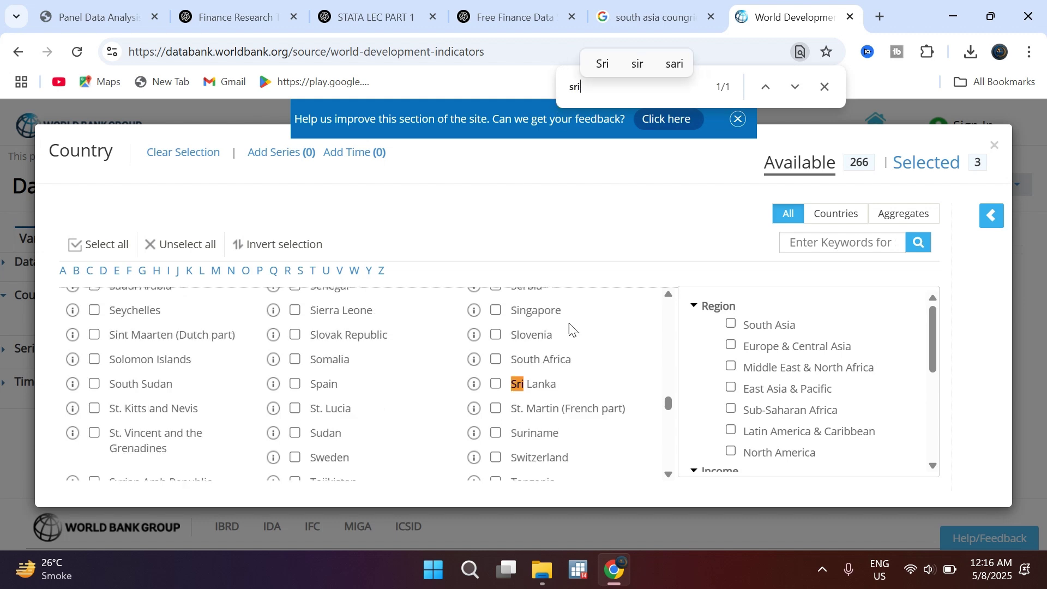
left_click(497, 381)
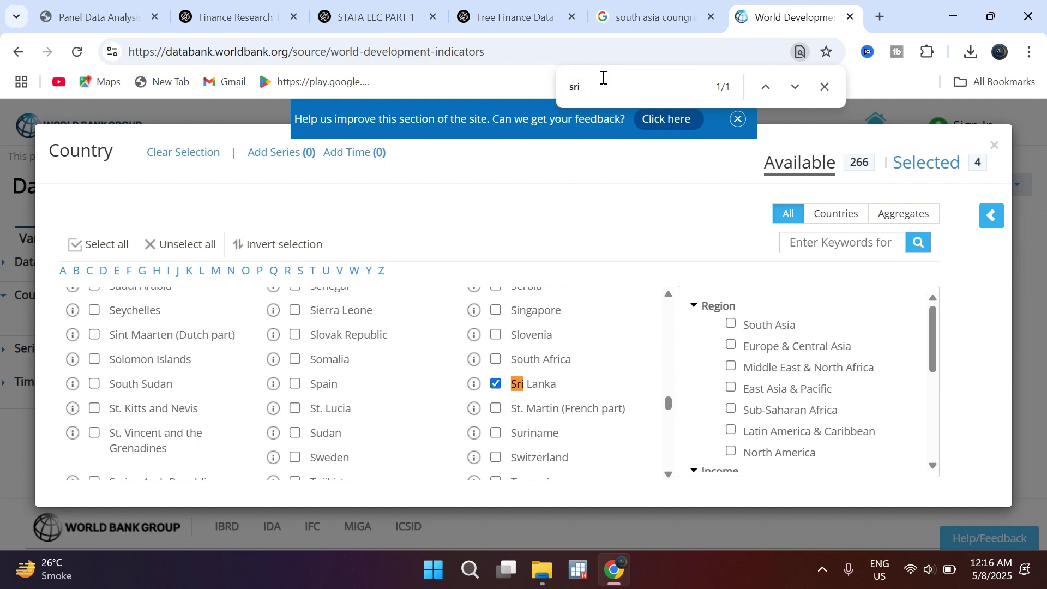
Step: Find Bangladesh in the country list and add it to the selection
key("BackSpace")
type("bang")
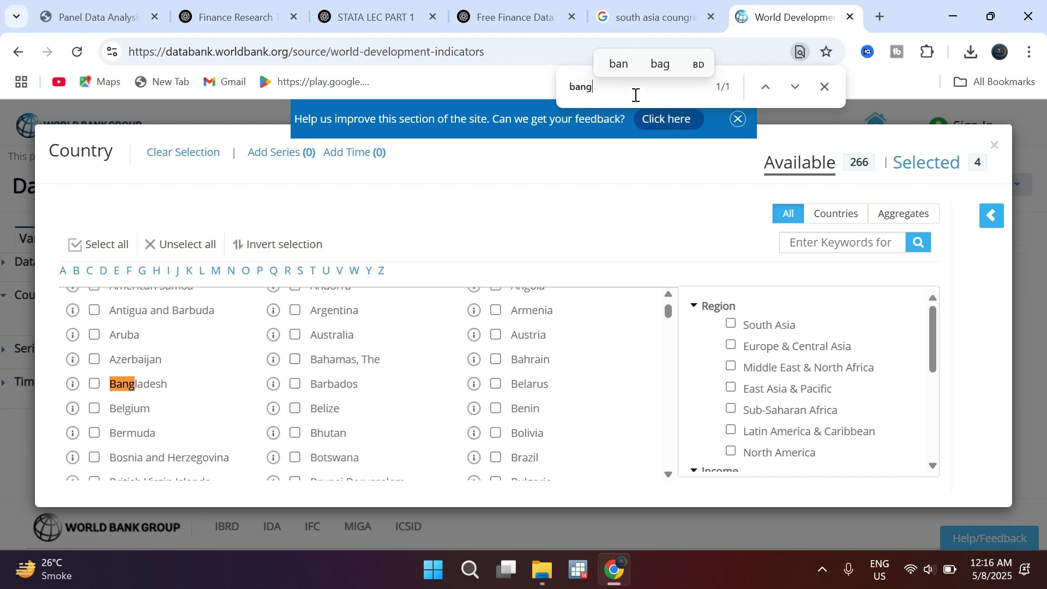
left_click(94, 384)
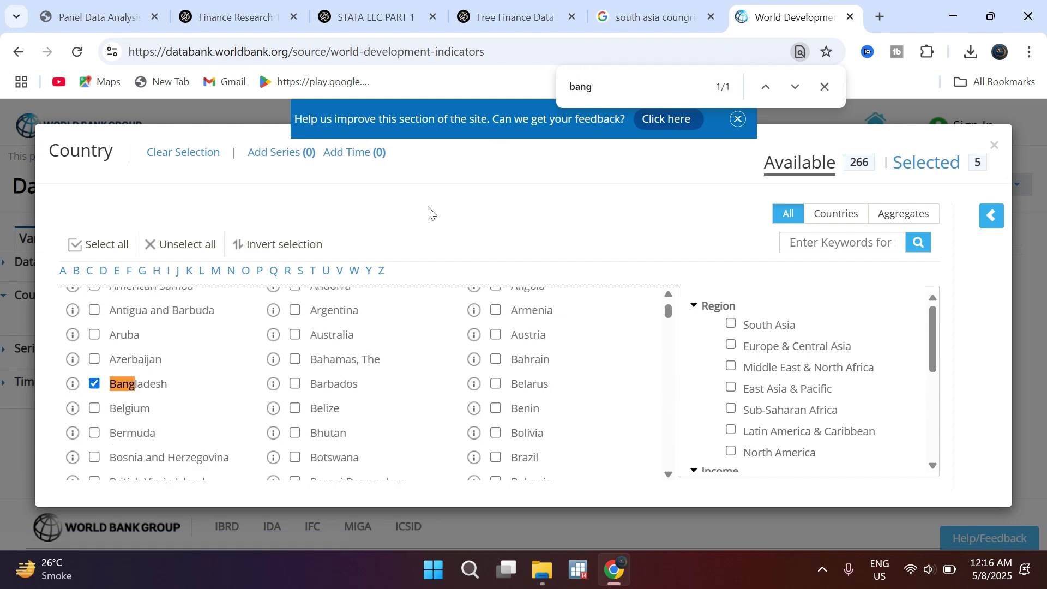
Step: Recheck which countries belong to South Asia and complete the DataBank country selection with Bhutan and Maldives
left_click(620, 23)
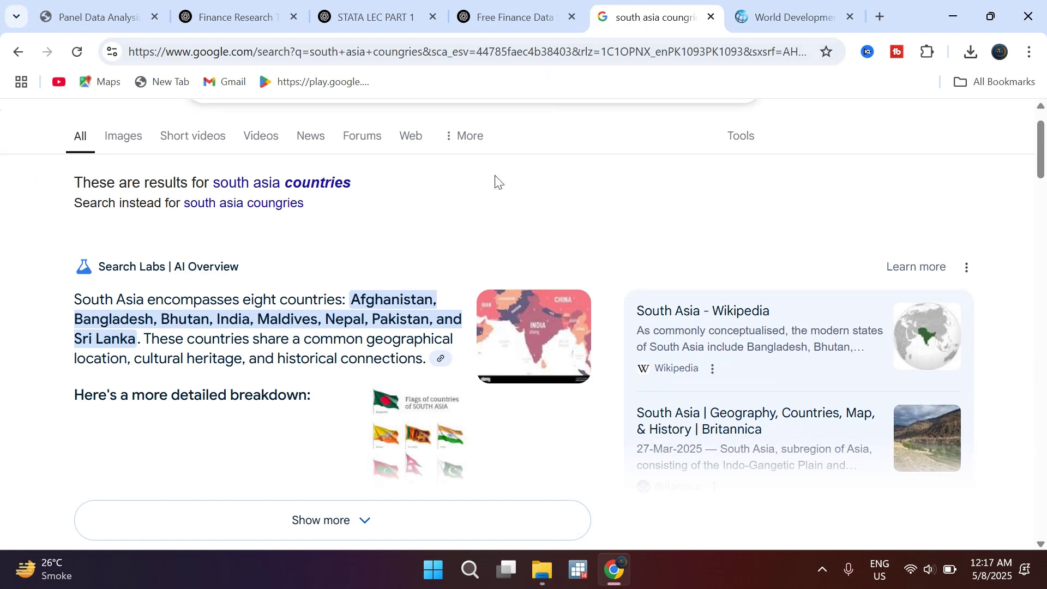
left_click(778, 19)
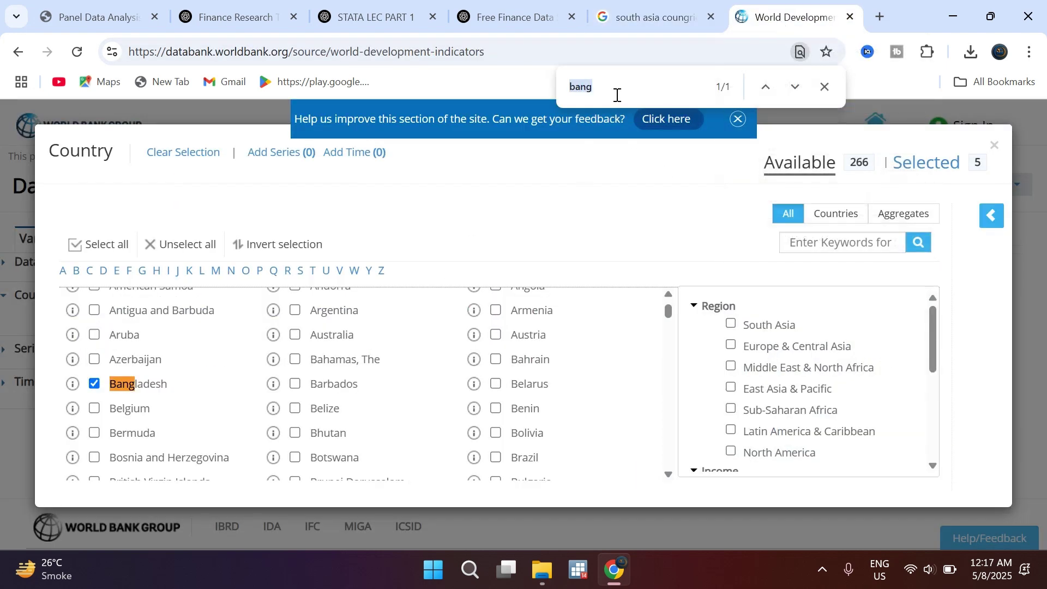
type("bhuta")
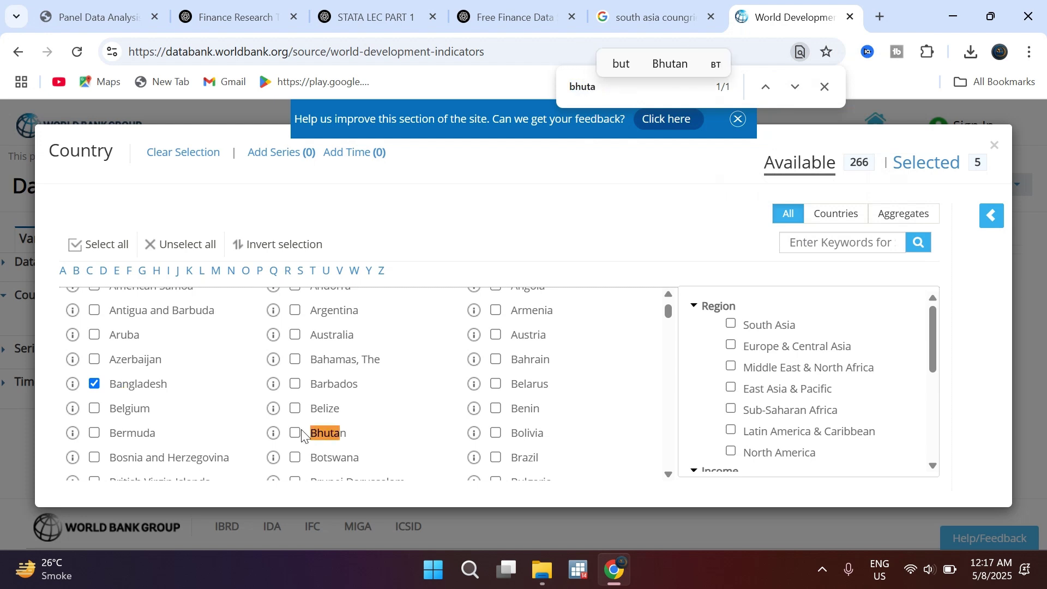
left_click(295, 434)
type("mald")
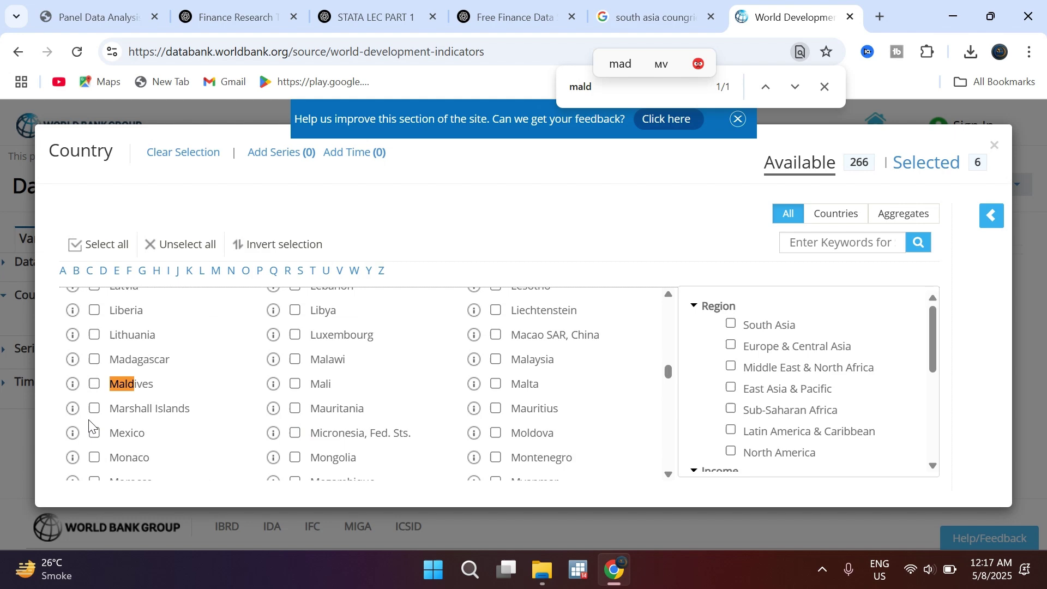
left_click(94, 384)
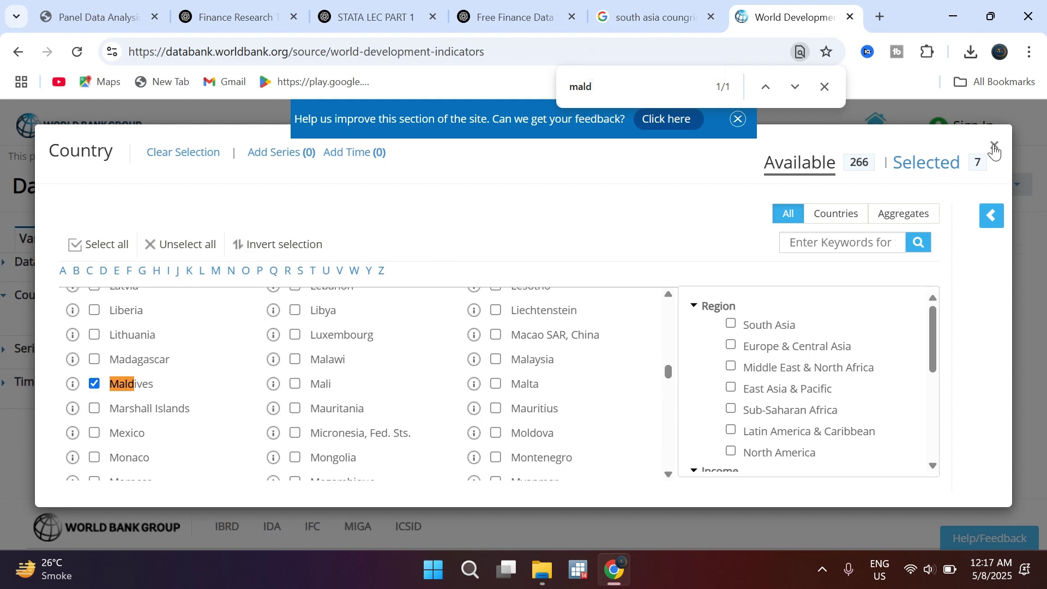
left_click(994, 152)
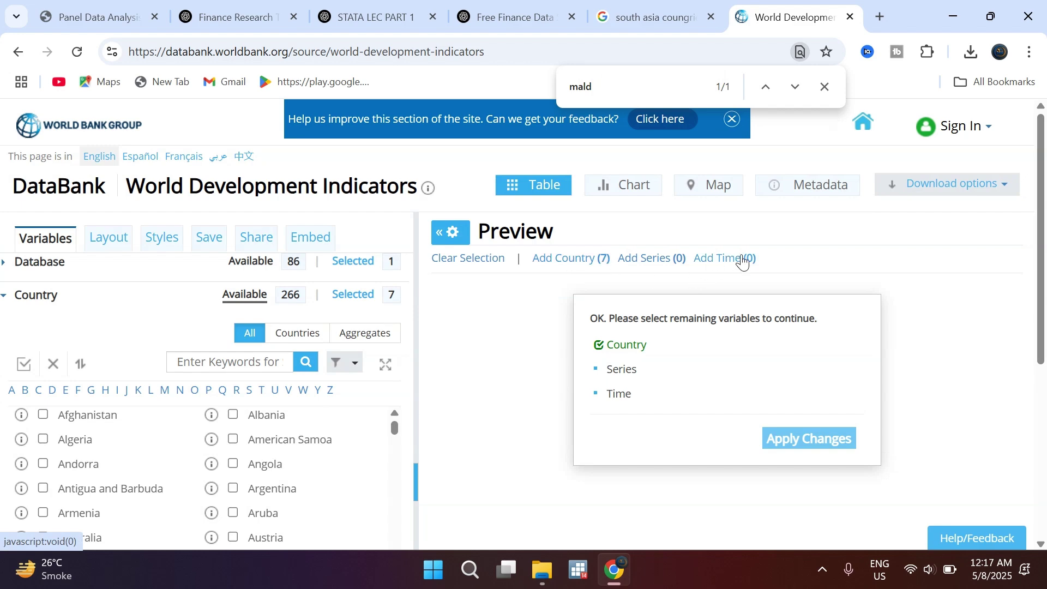
Step: Set the time dimension to the 15 most recent years, 2010 to 2024
left_click(724, 260)
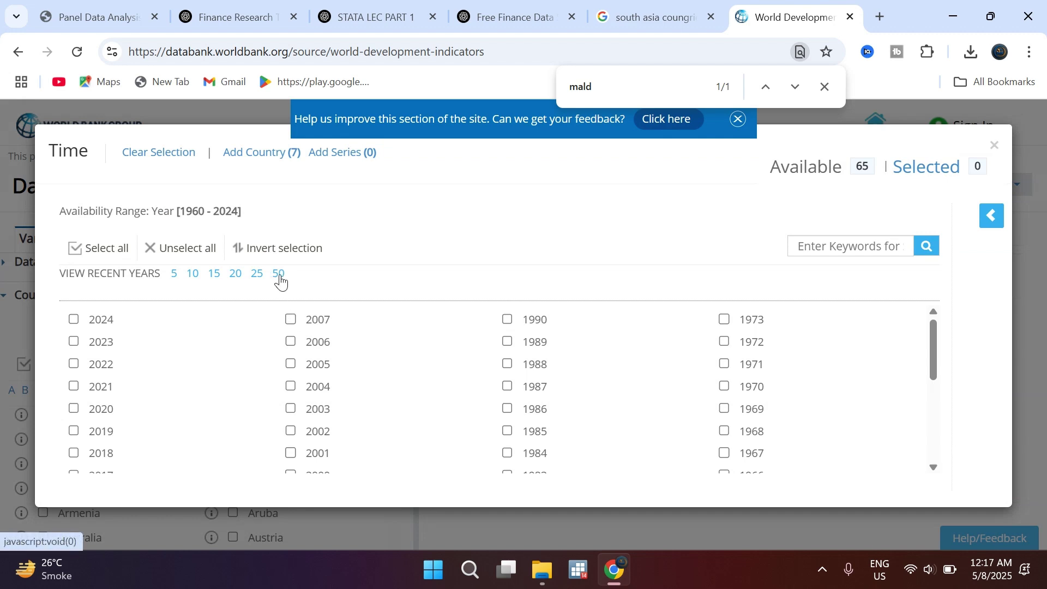
left_click(215, 274)
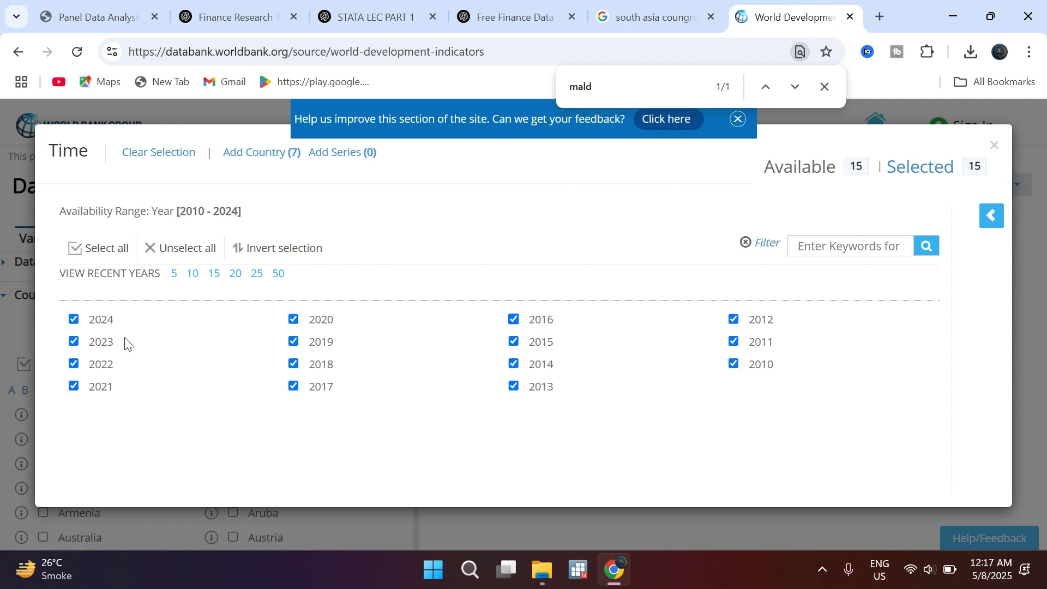
left_click(234, 274)
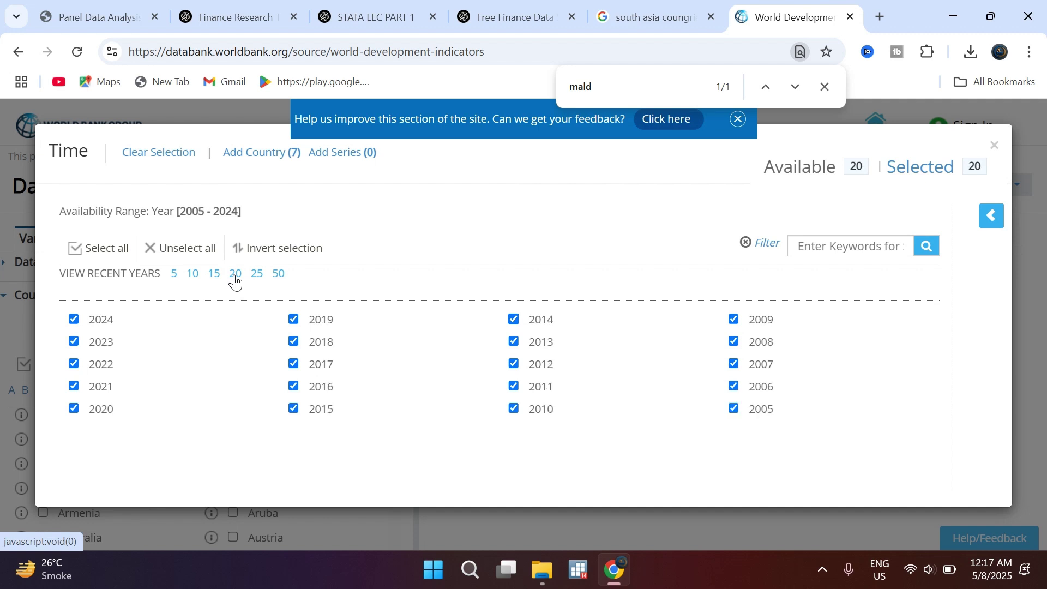
left_click(215, 274)
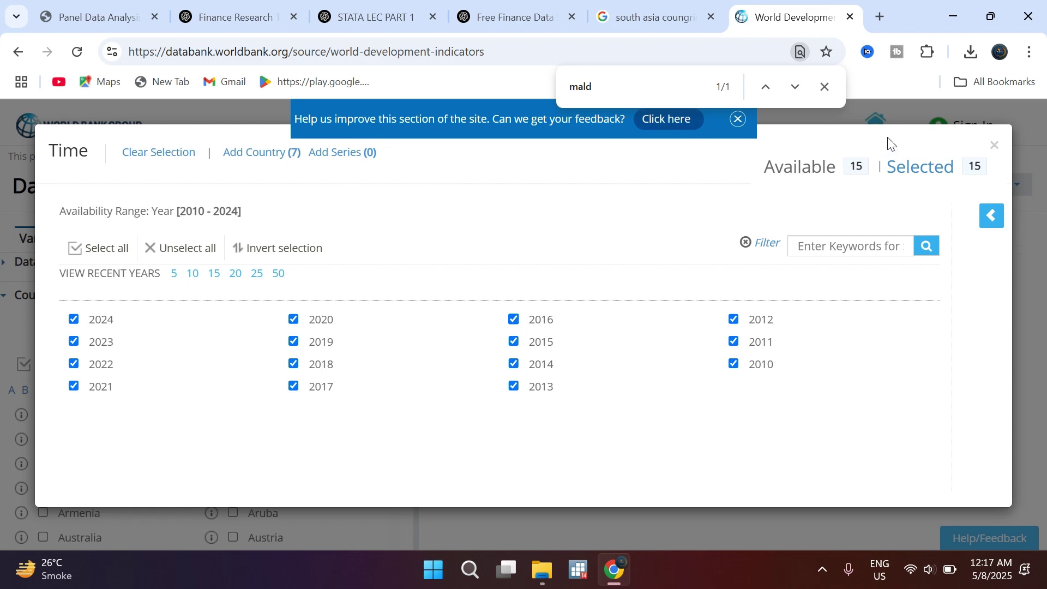
Step: Copy the GNI per capita code NY.GNP.PCAP.CD from the ChatGPT indicator table and add the matching series to the DataBank selection
left_click(995, 147)
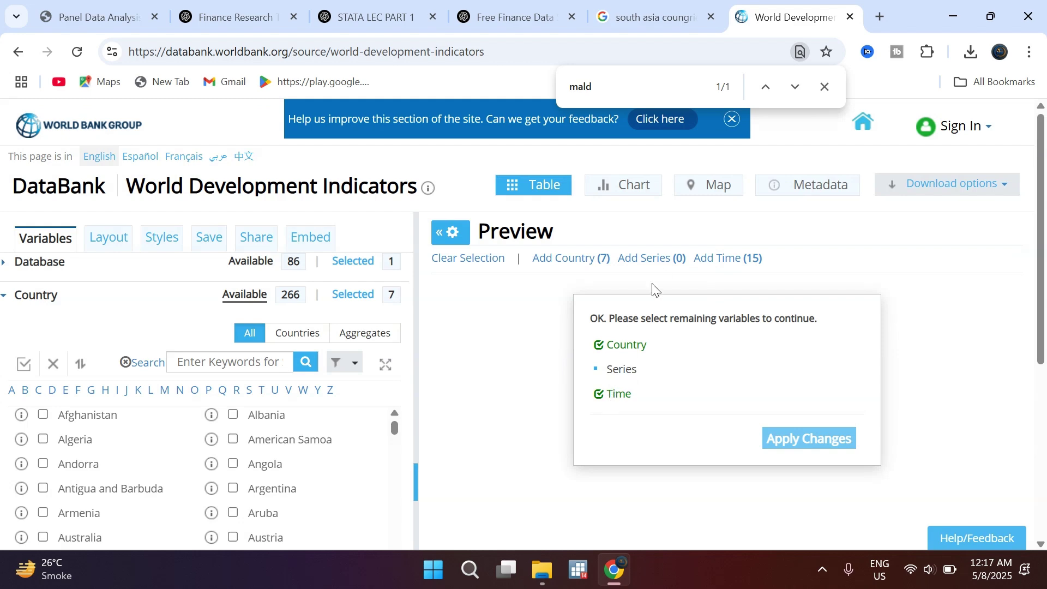
left_click(649, 258)
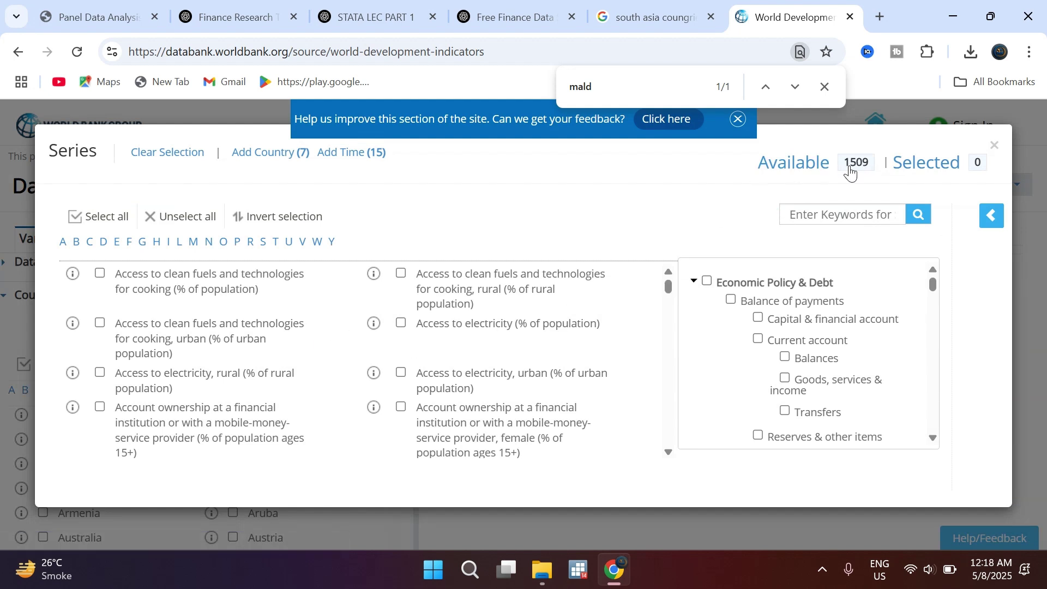
left_click(832, 220)
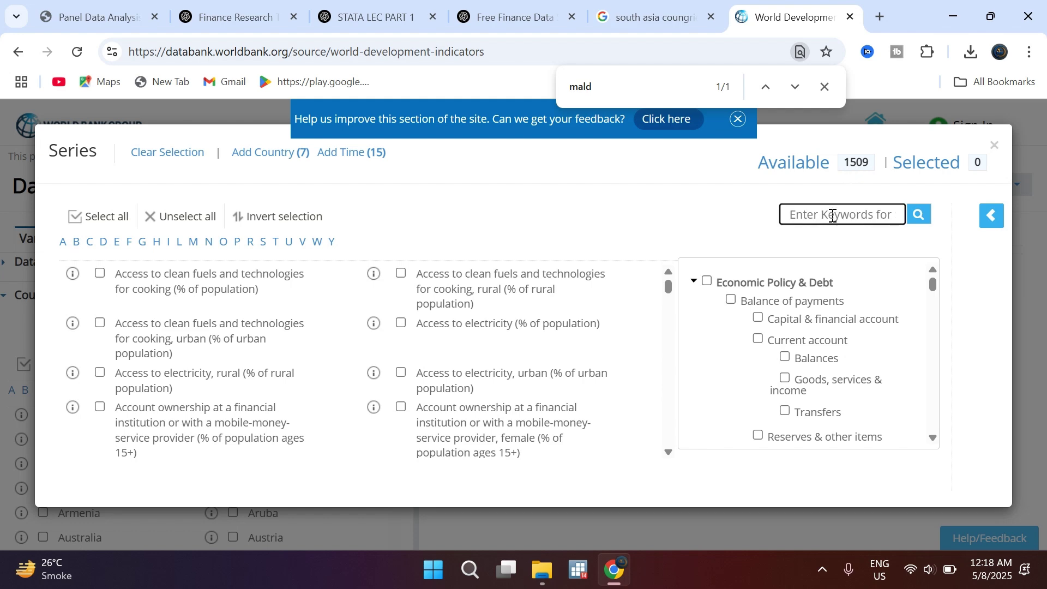
left_click(355, 18)
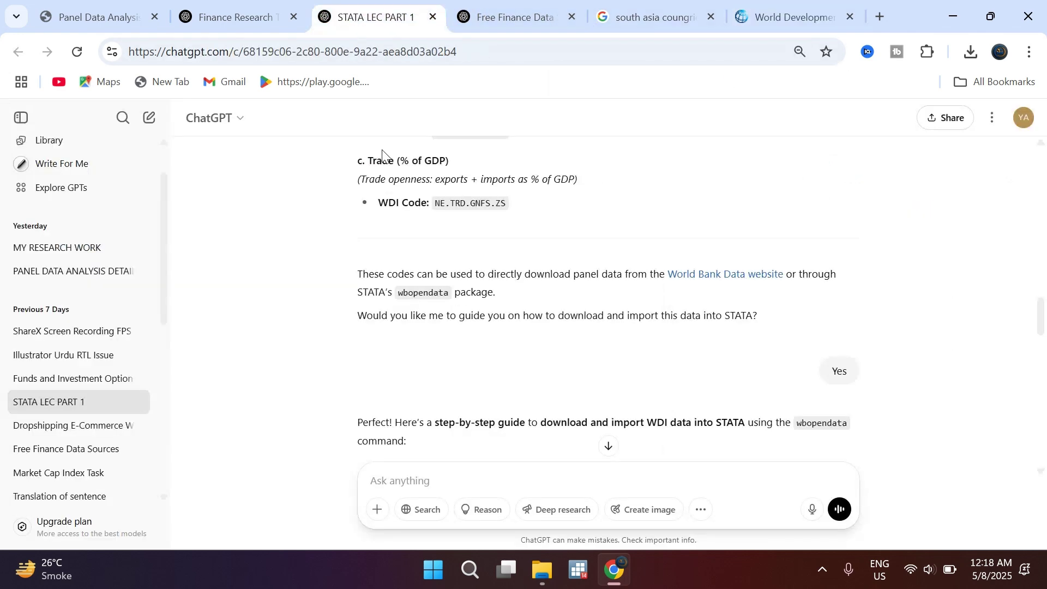
left_click(492, 18)
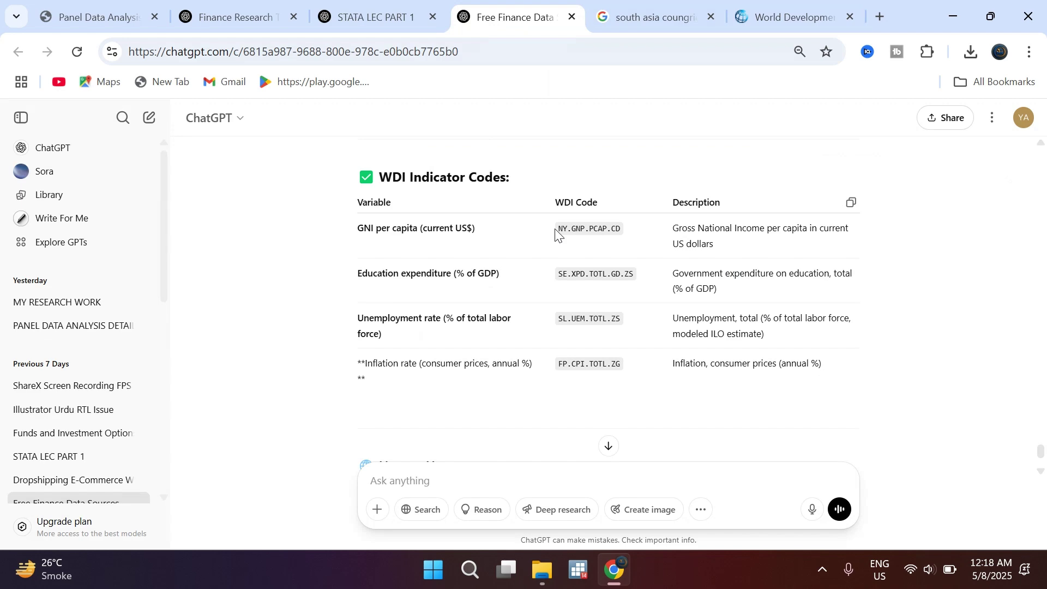
left_click_drag(556, 234, 627, 234)
key("ctrl+c")
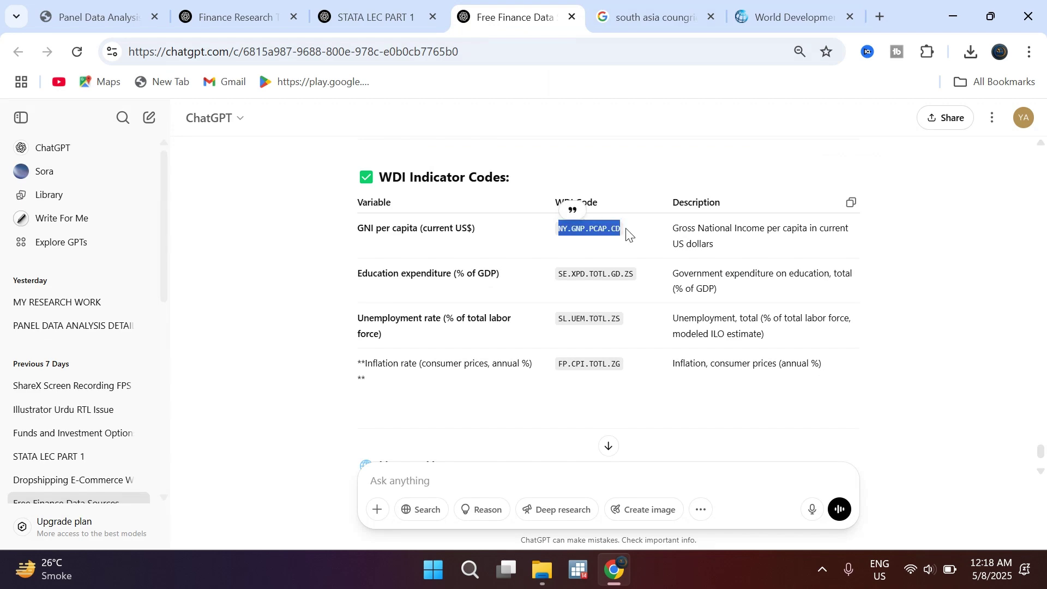
left_click(782, 17)
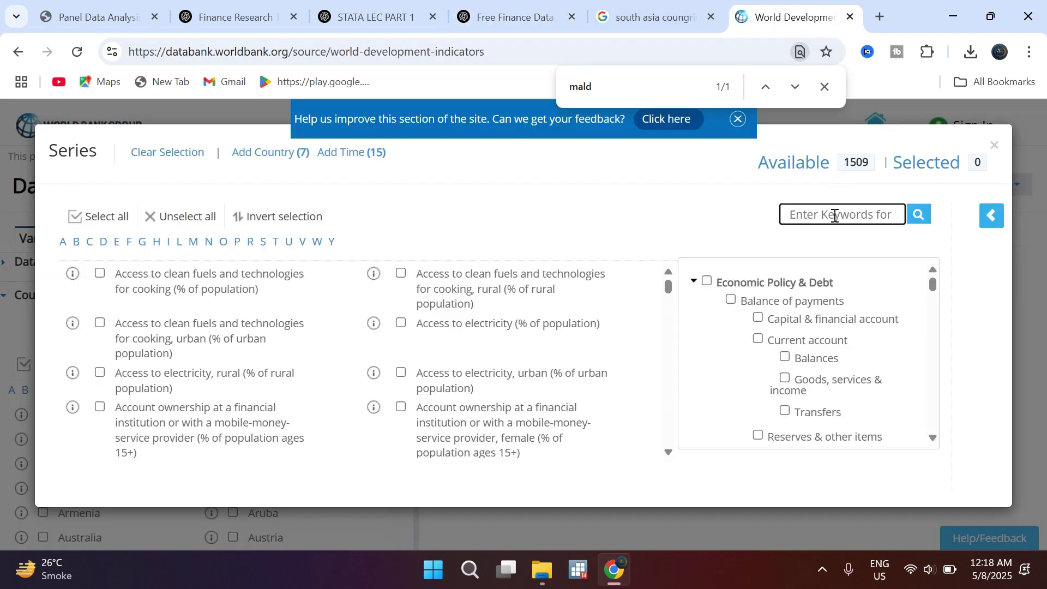
key("ctrl+v")
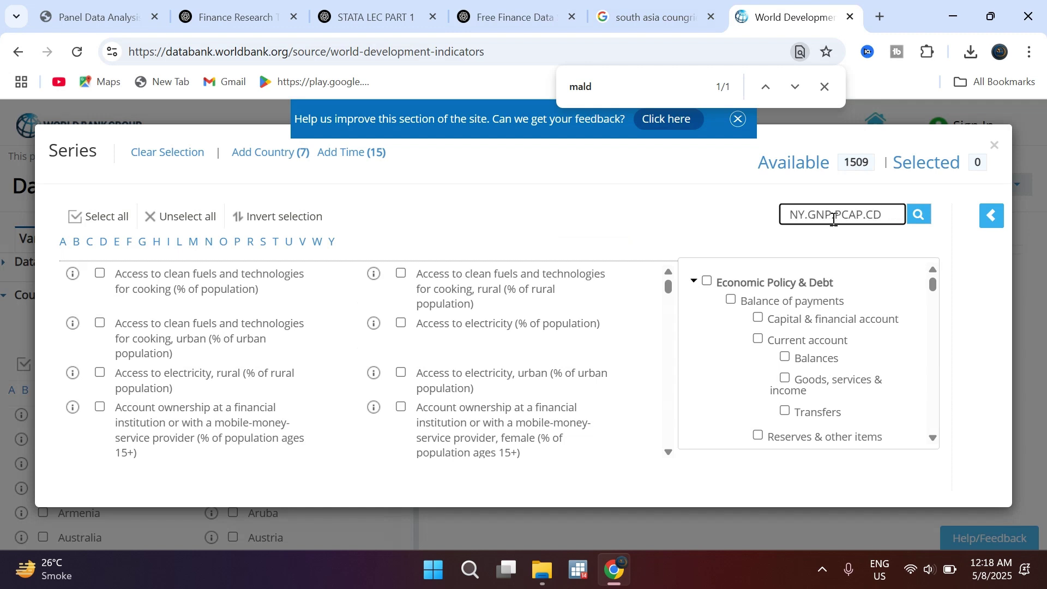
key("Return")
left_click(107, 273)
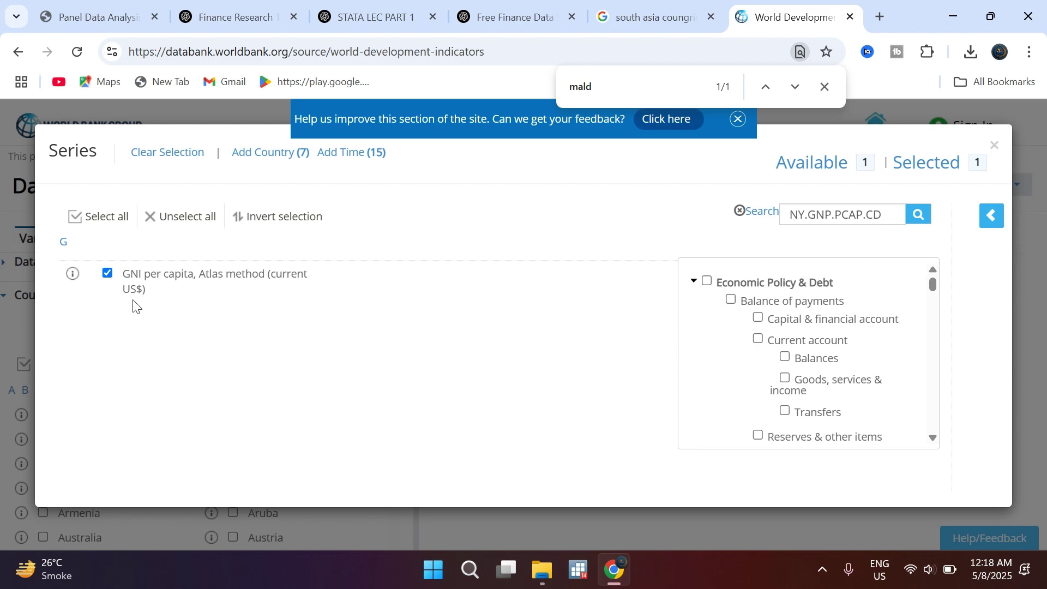
Step: Copy the education expenditure code SE.XPD.TOTL.GD.ZS from ChatGPT and add the matching government expenditure on education series in DataBank
left_click(491, 16)
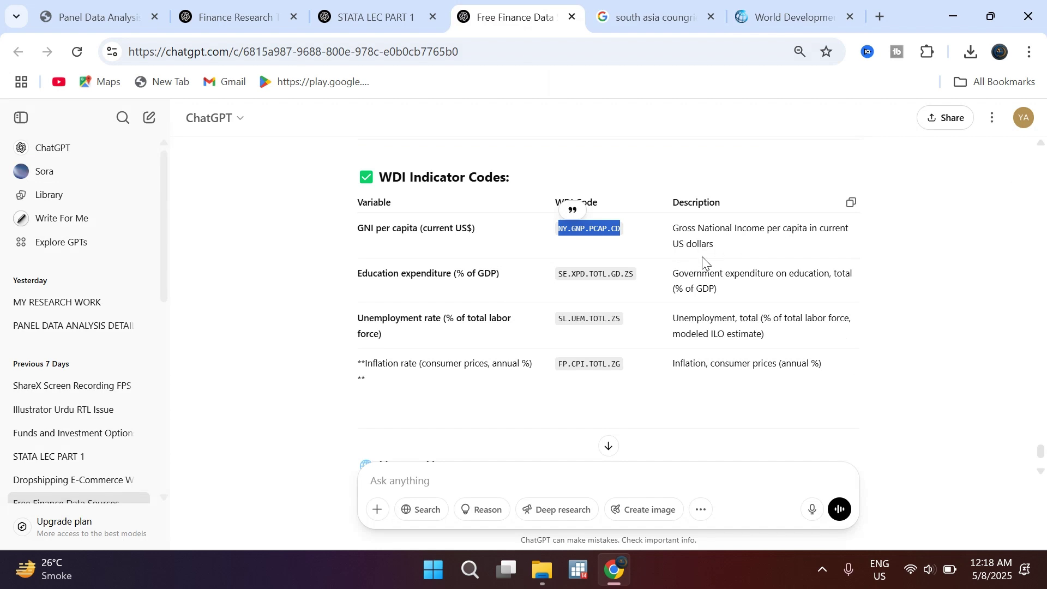
double_click(577, 277)
key("ctrl+c")
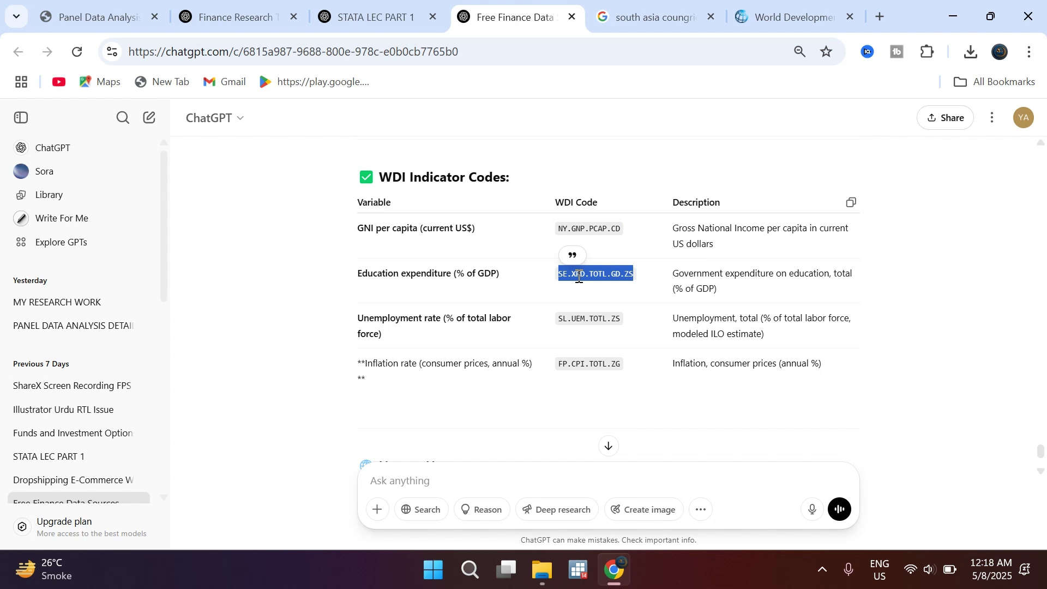
left_click(794, 17)
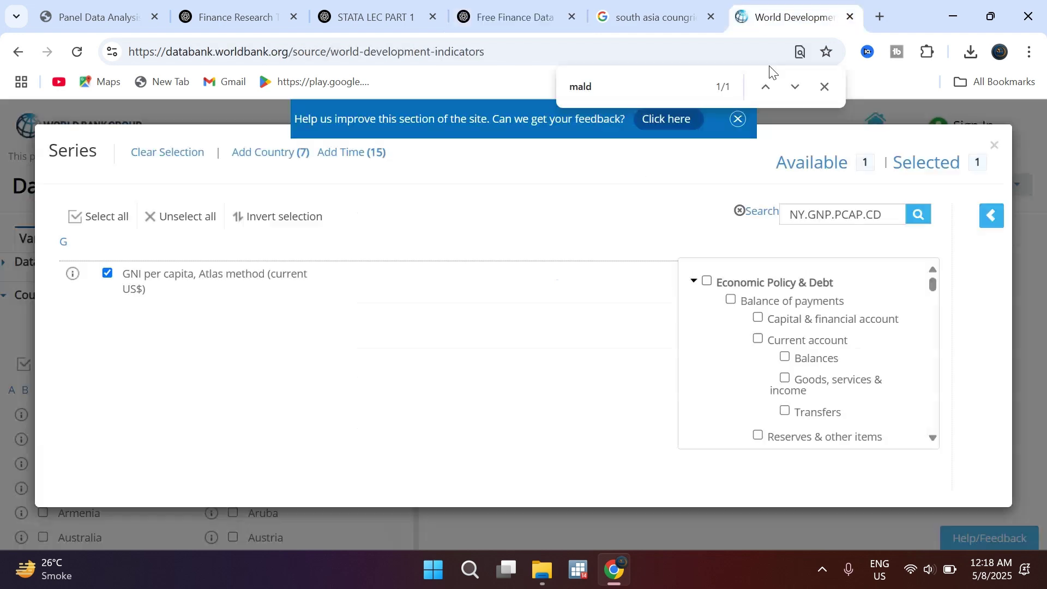
double_click(894, 216)
key("ctrl+v")
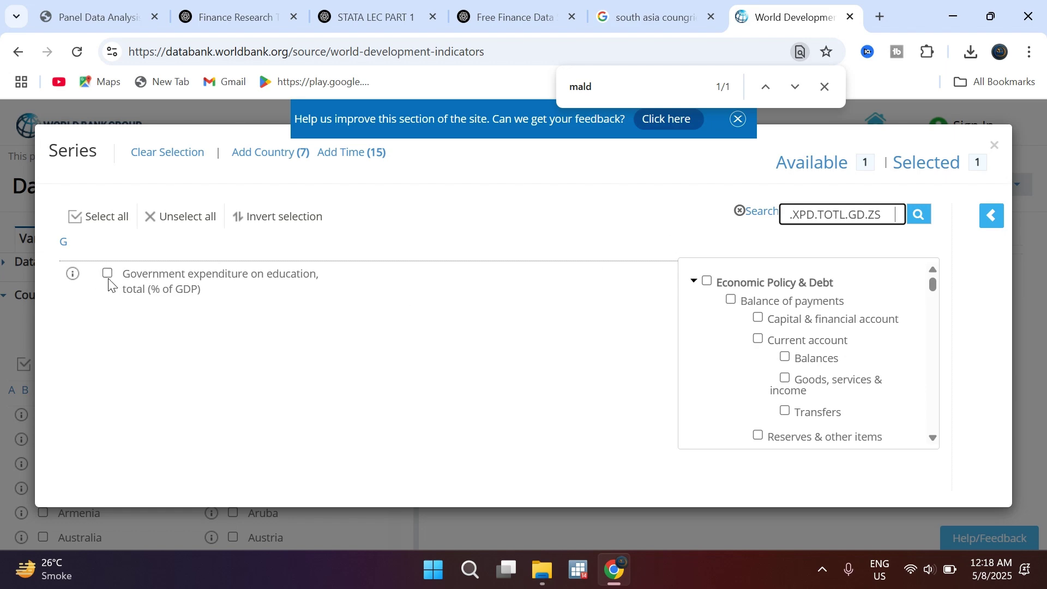
left_click(108, 274)
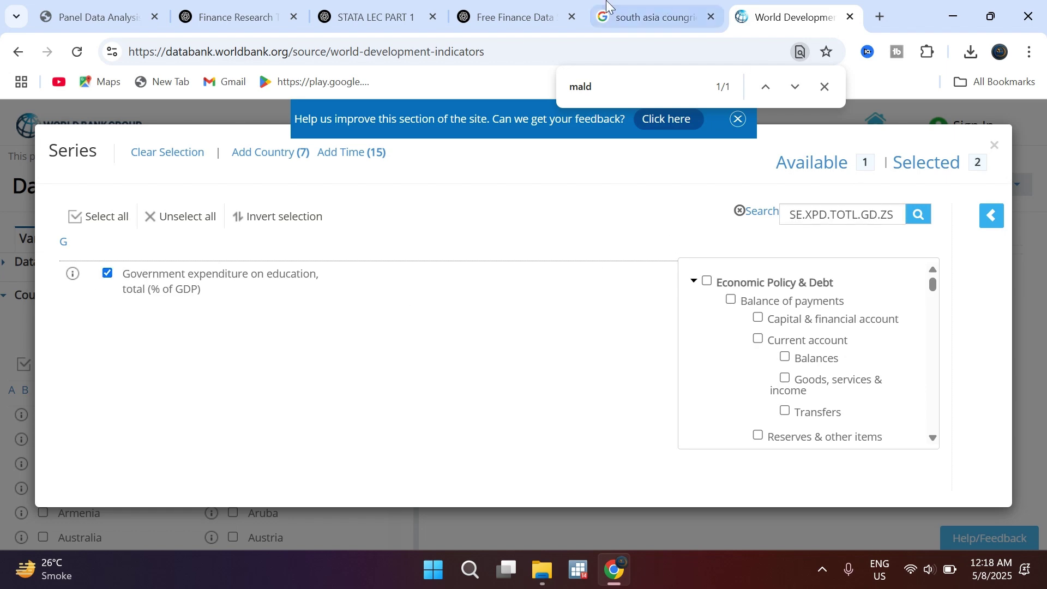
Step: Copy the unemployment rate code SL.UEM.TOTL.ZS from ChatGPT and add the matching total unemployment series in DataBank
left_click(653, 15)
left_click(528, 21)
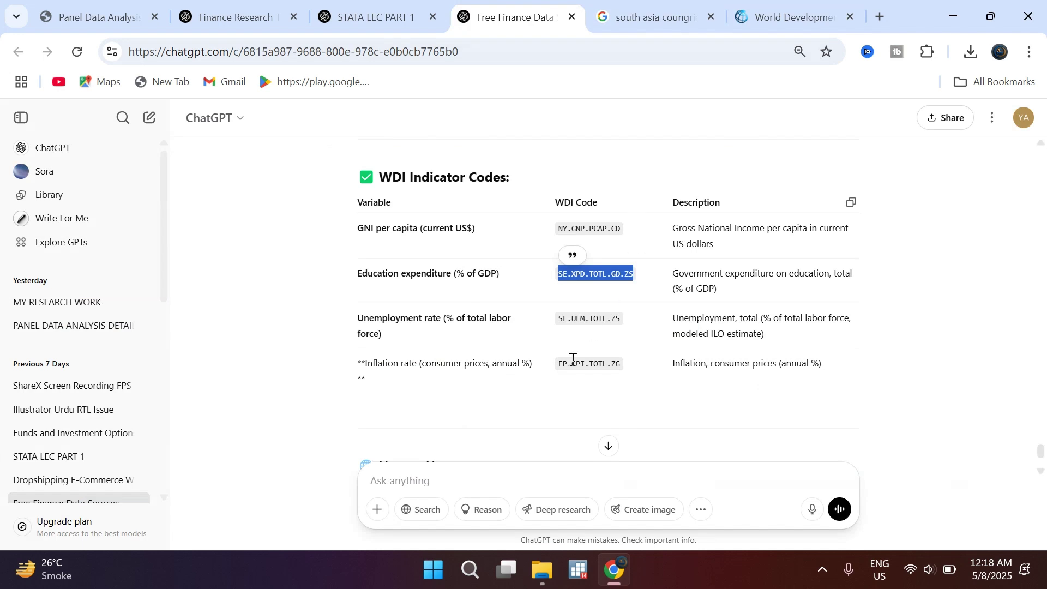
triple_click(583, 320)
key("ctrl+c")
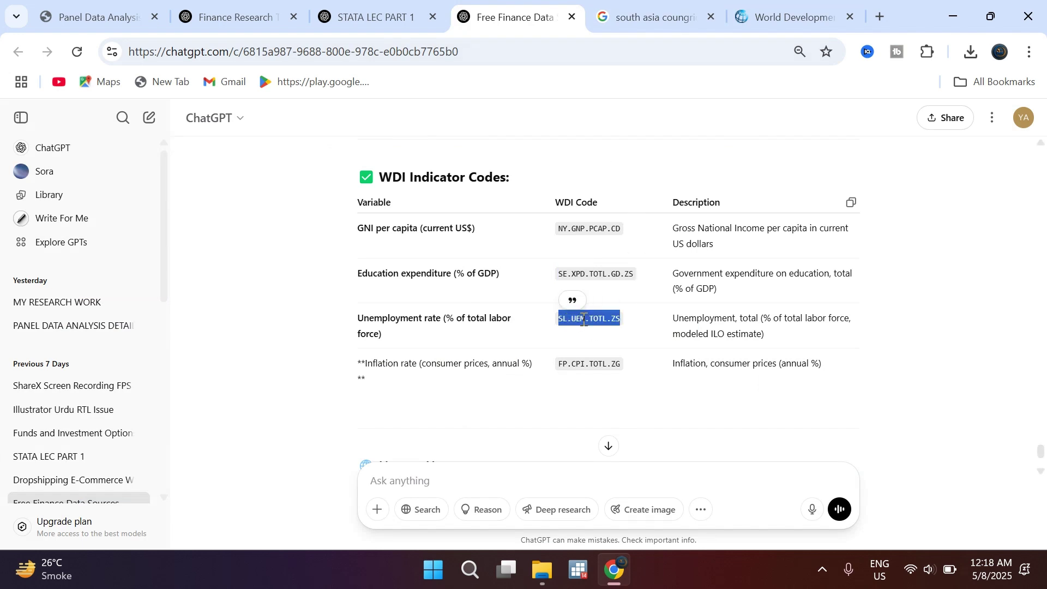
left_click(786, 17)
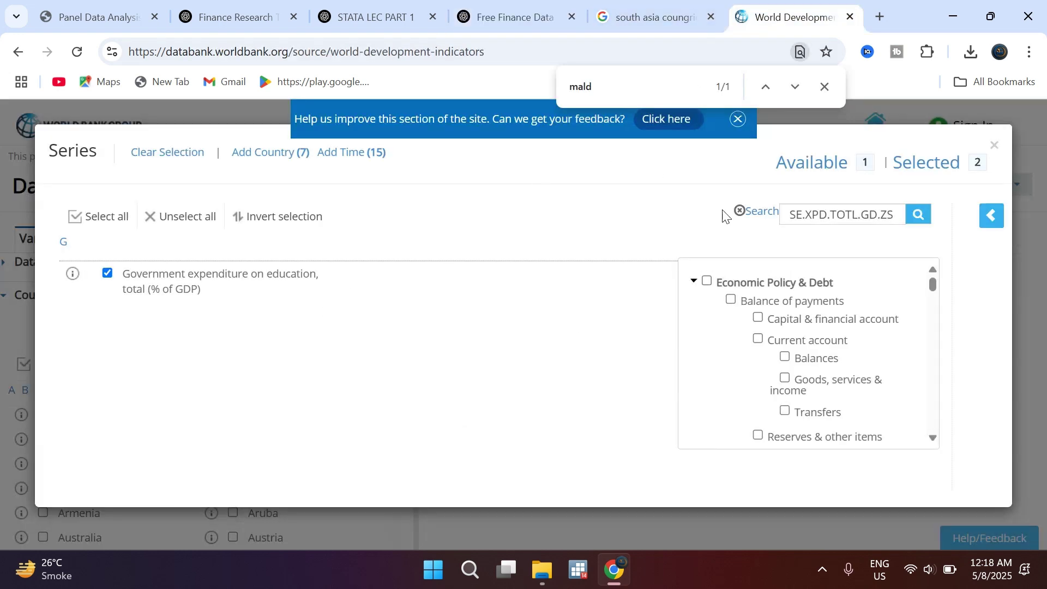
triple_click(889, 214)
key("ctrl+v")
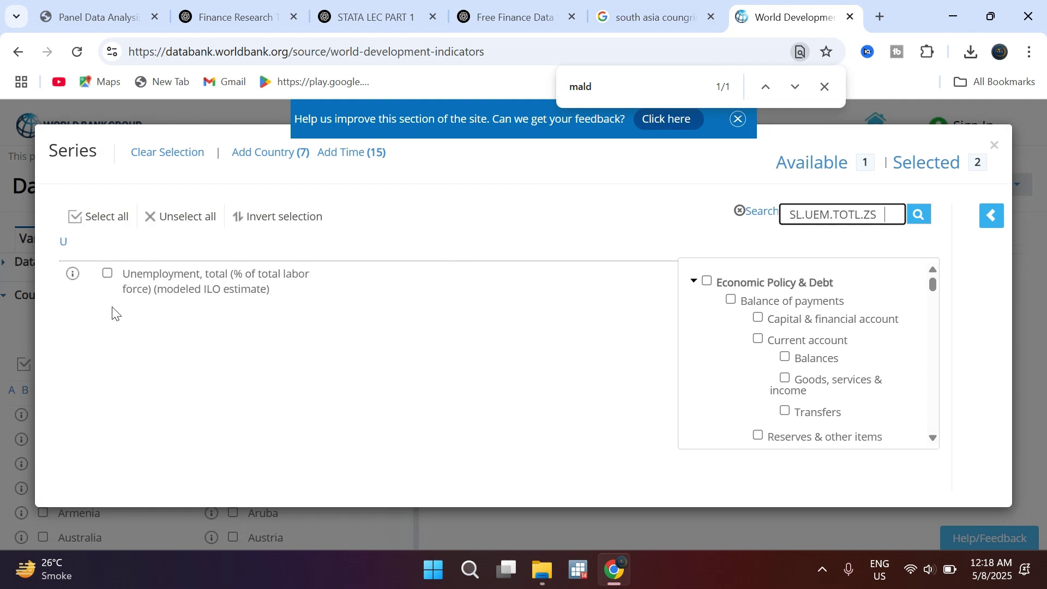
left_click(107, 274)
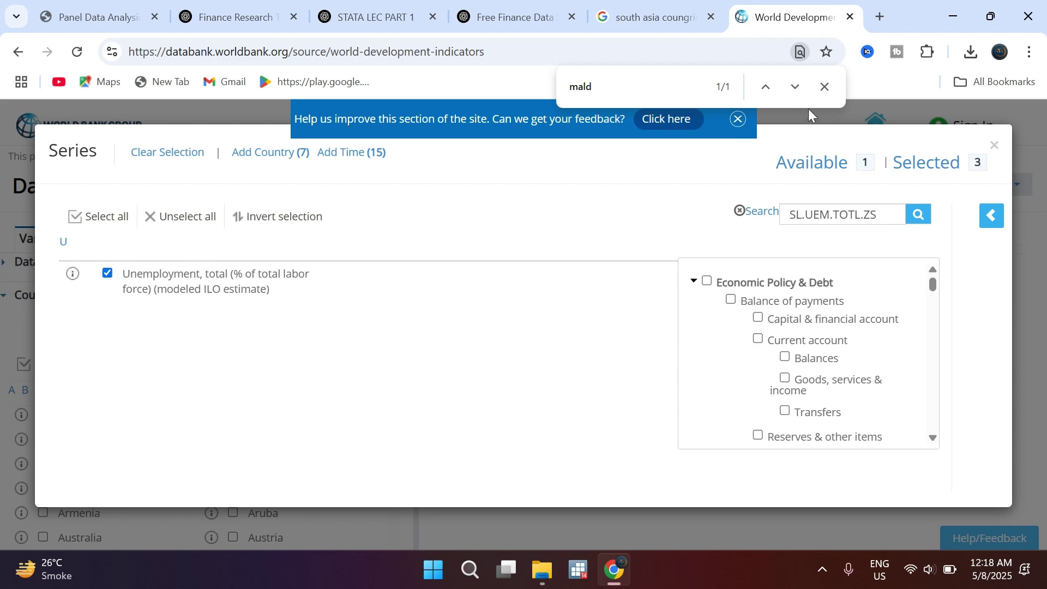
Step: Copy the inflation code FP.CPI.TOTL.ZG from ChatGPT, add the matching consumer price inflation series in DataBank, and close the series selection
left_click(510, 17)
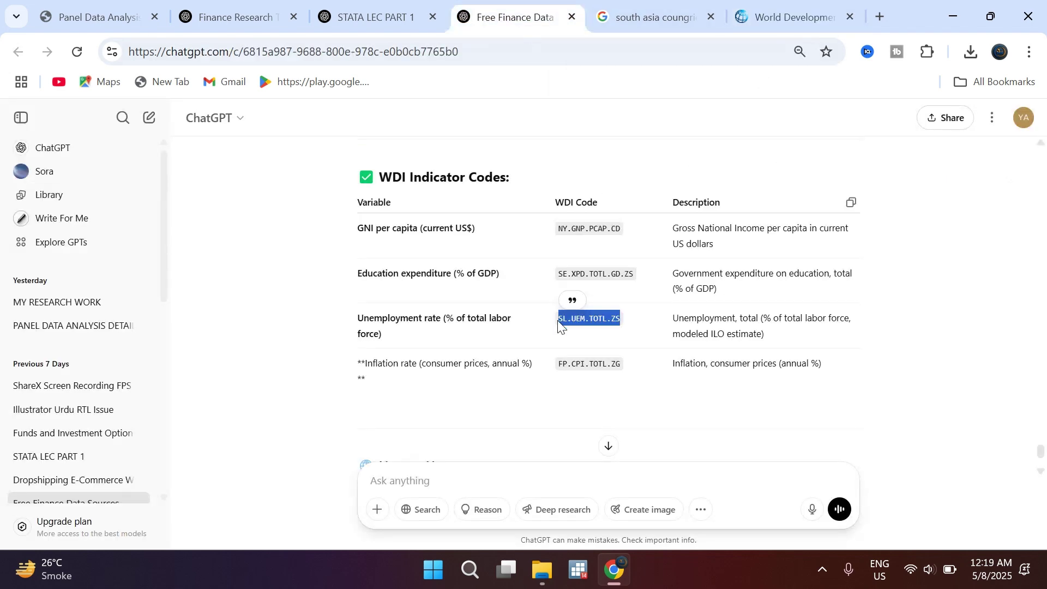
double_click(579, 364)
key("ctrl+c")
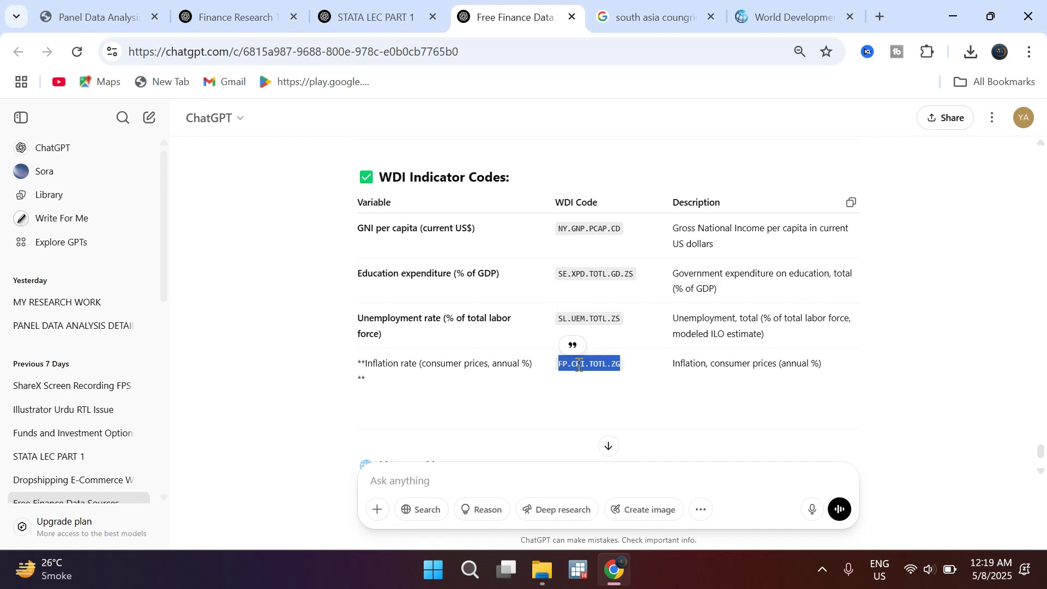
left_click(774, 17)
left_click_drag(883, 214, 750, 229)
key("ctrl+v")
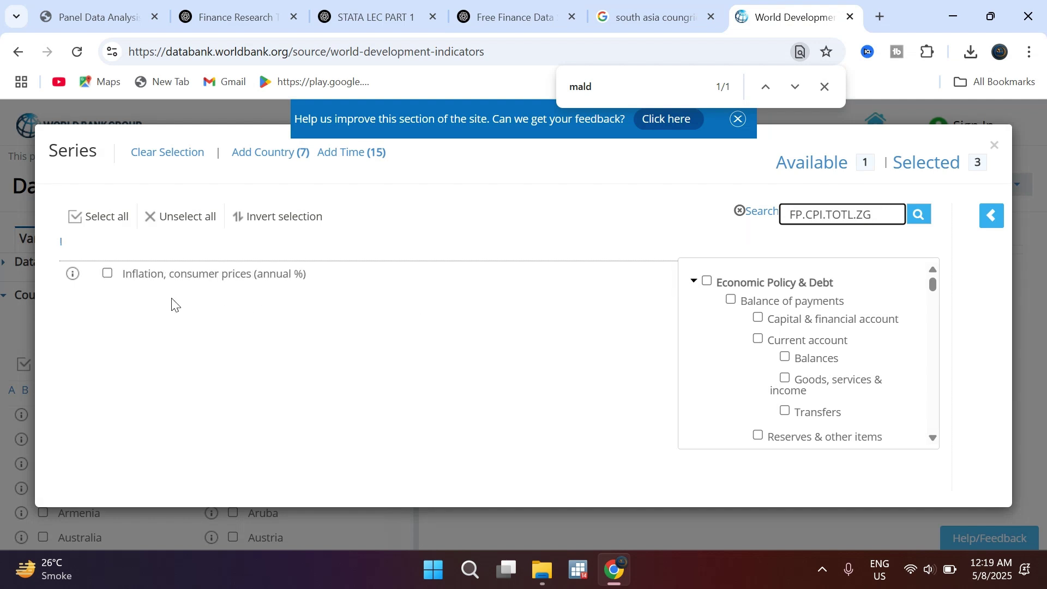
left_click(107, 273)
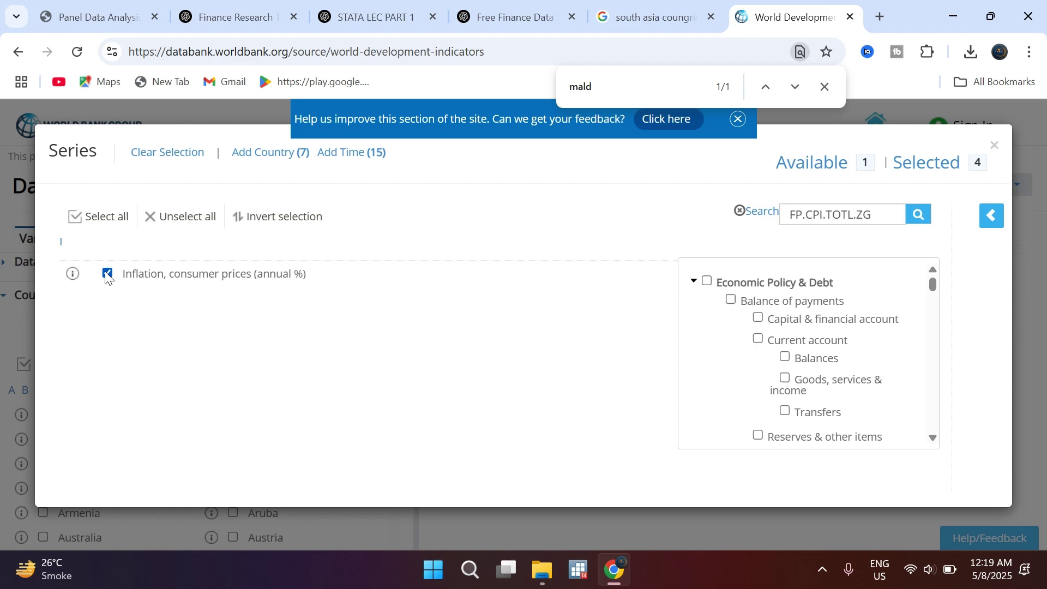
left_click(995, 145)
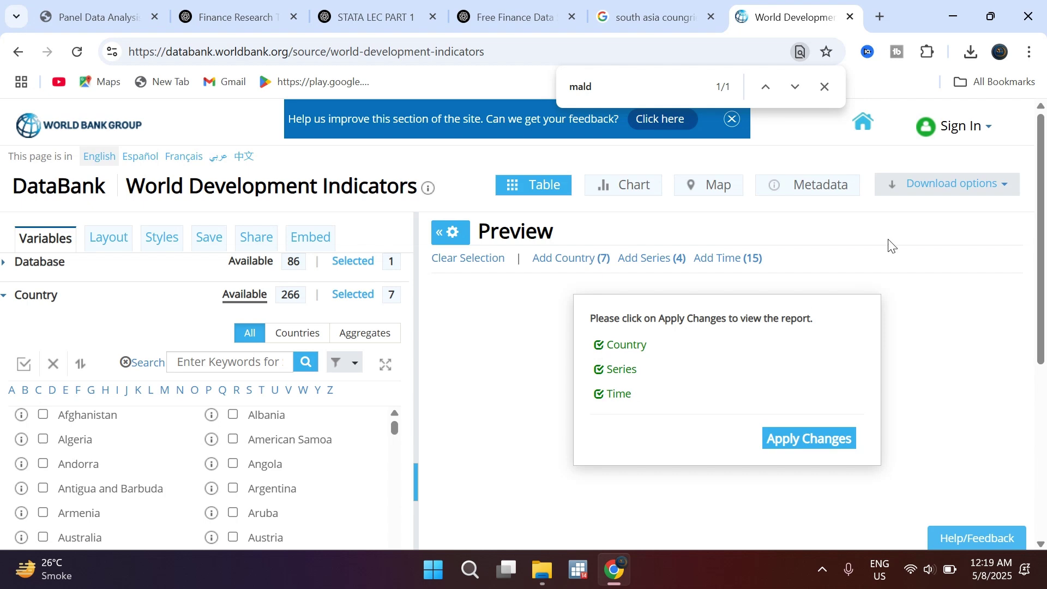
left_click(949, 192)
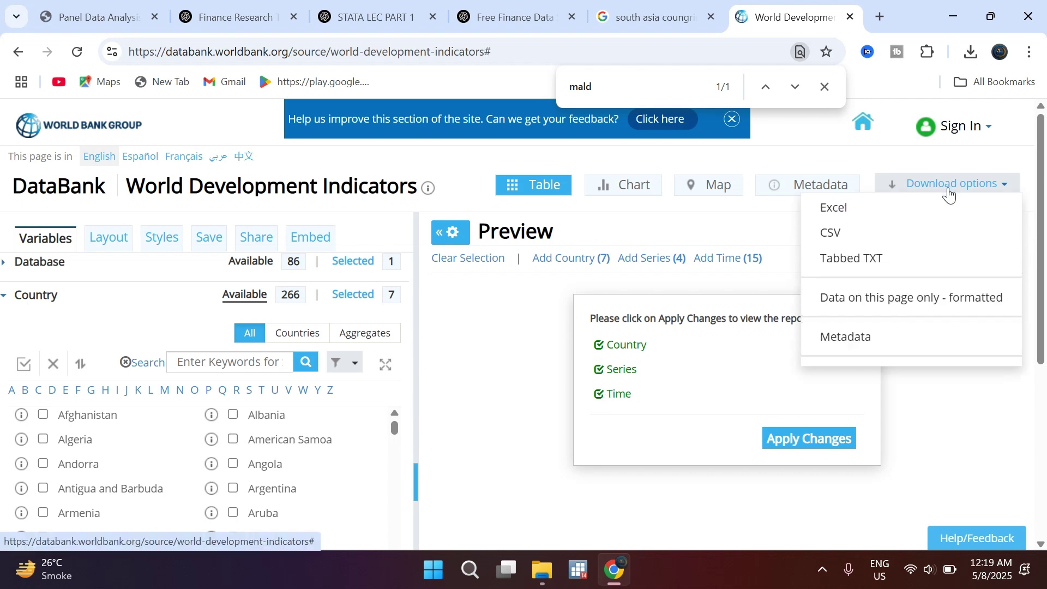
left_click(859, 219)
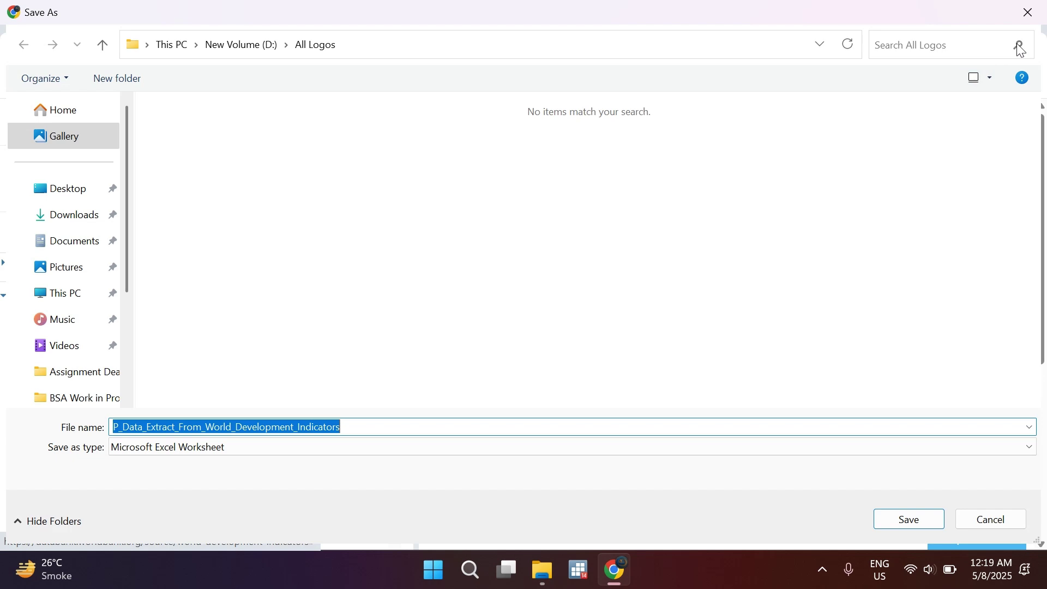
left_click(1031, 13)
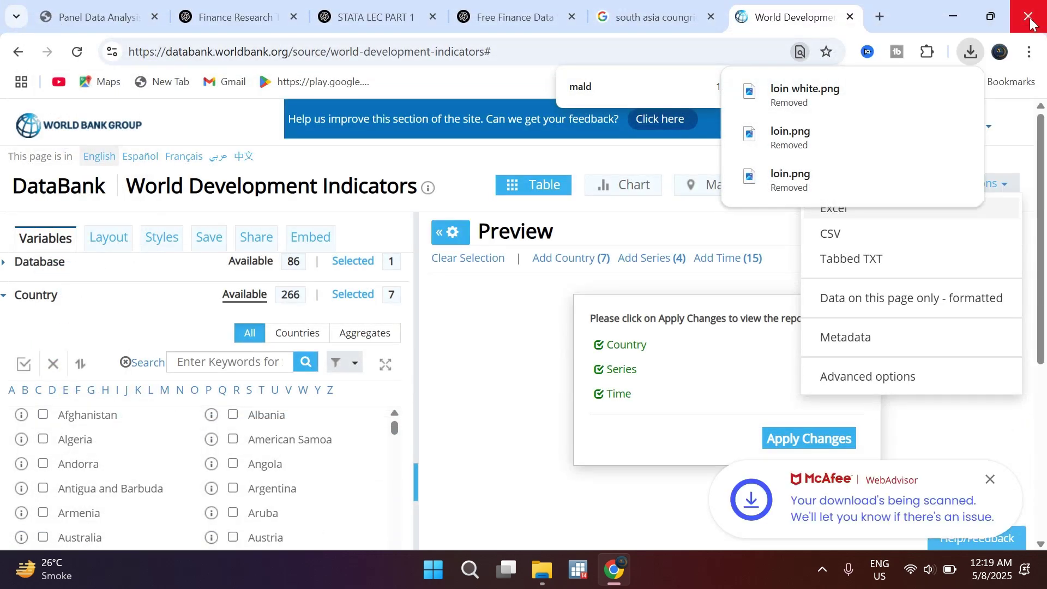
Step: Open the WDI 4 VARIABLE DATA workbook from the desktop in Excel and review its data up to the header row
left_click(953, 16)
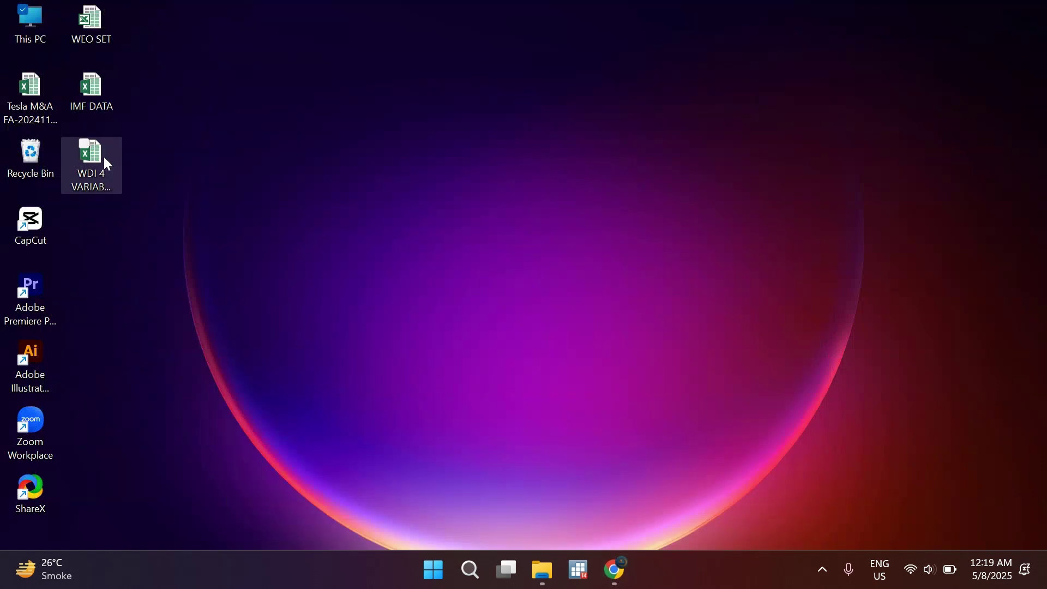
double_click(90, 174)
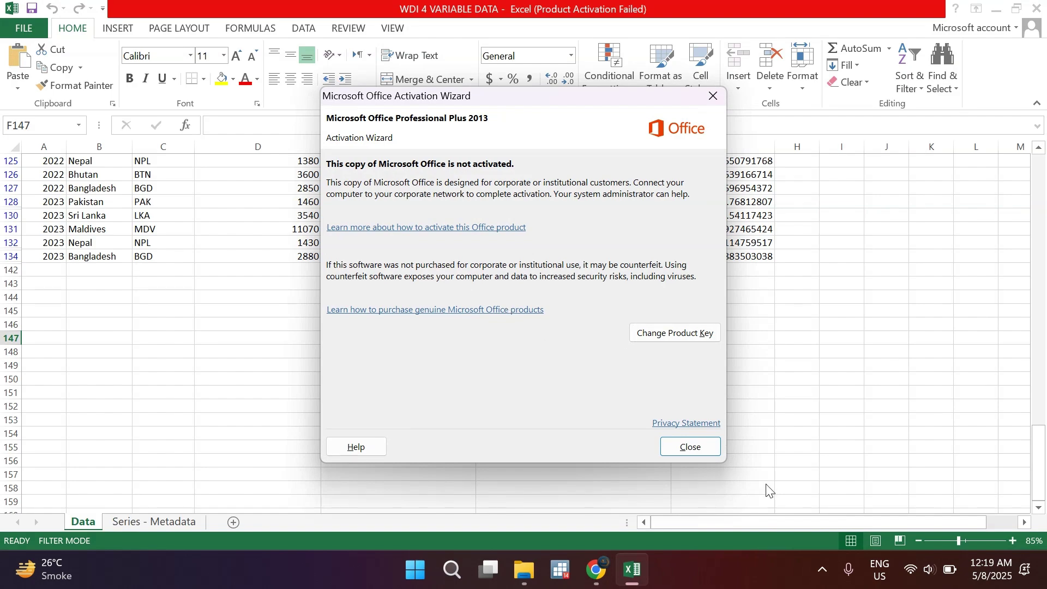
left_click(688, 447)
scroll(387, 333, "up", 18)
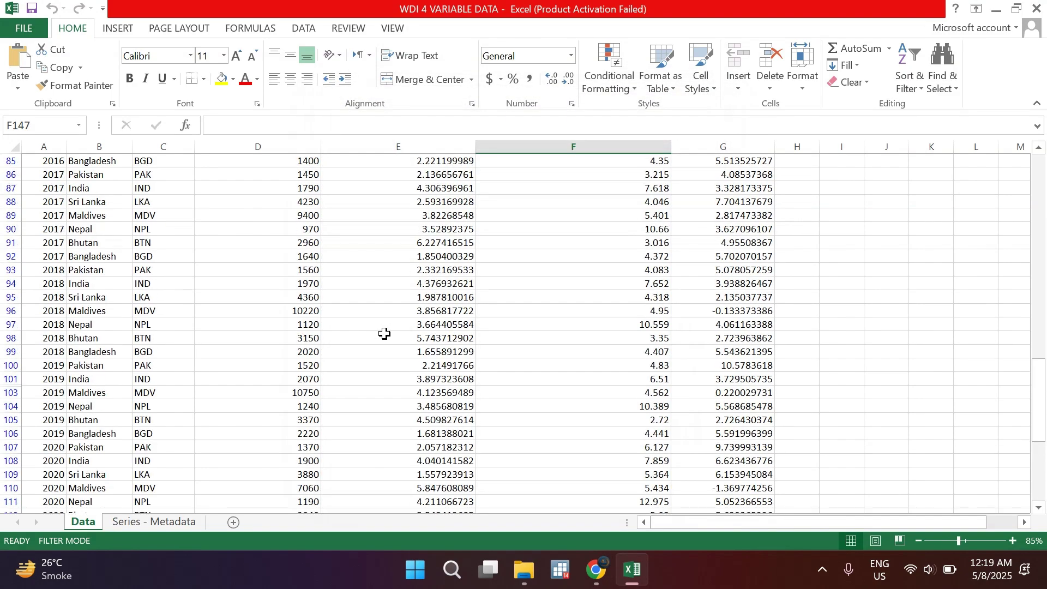
scroll(387, 331, "up", 15)
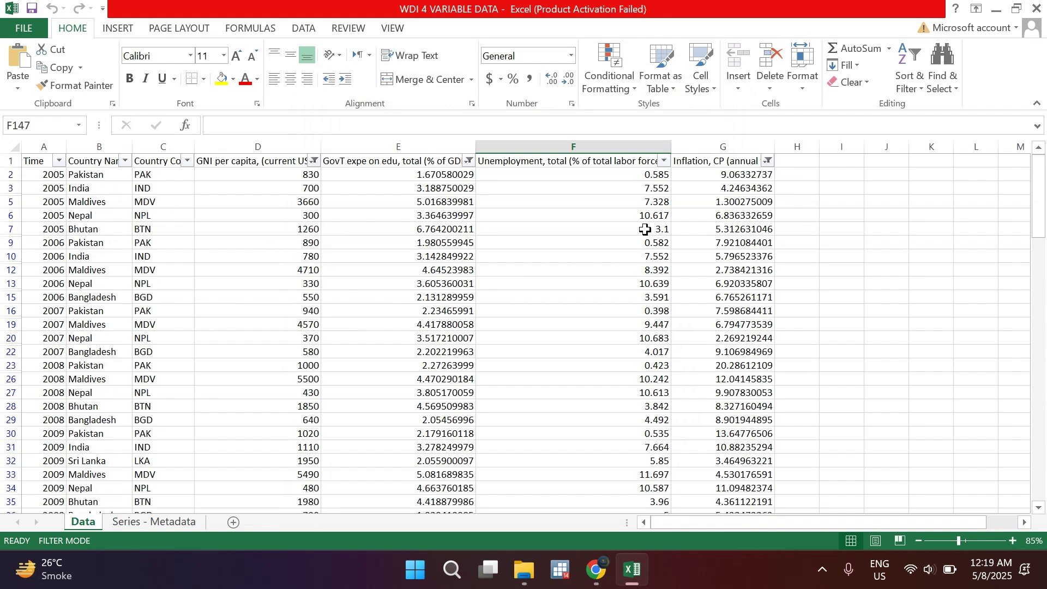
Step: Switch back to Chrome and read the Data Management section of the Panel Data Analysis Via Stata PDF
left_click(996, 8)
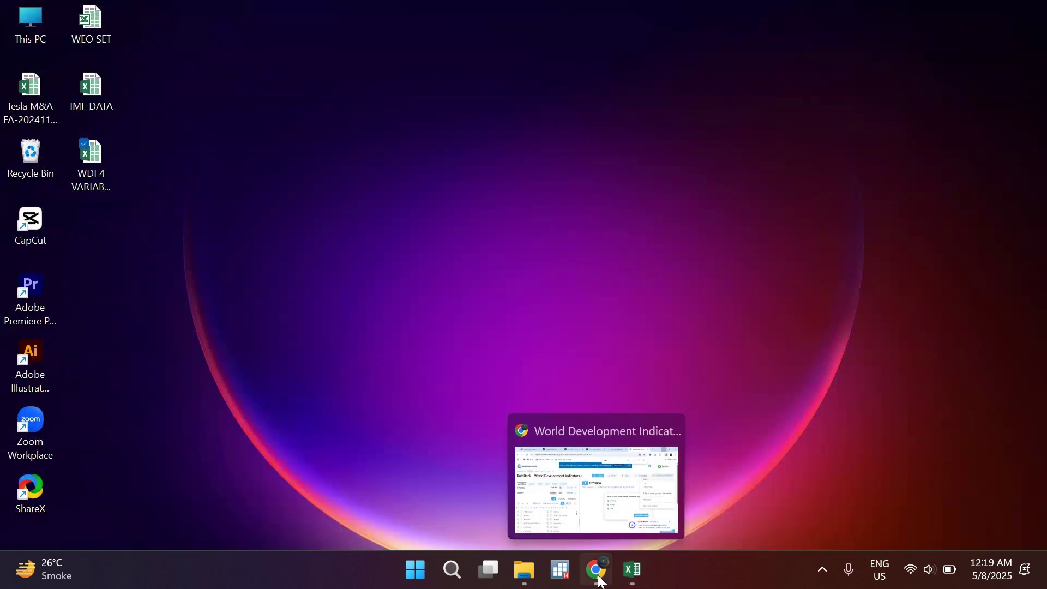
left_click(598, 570)
left_click(103, 17)
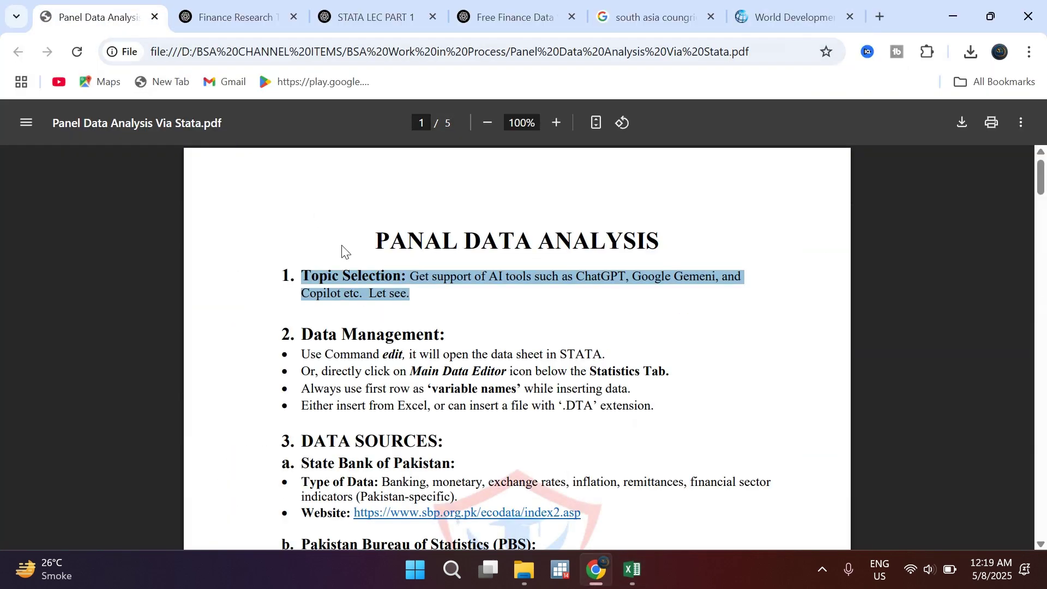
scroll(342, 254, "down", 1)
scroll(306, 278, "up", 1)
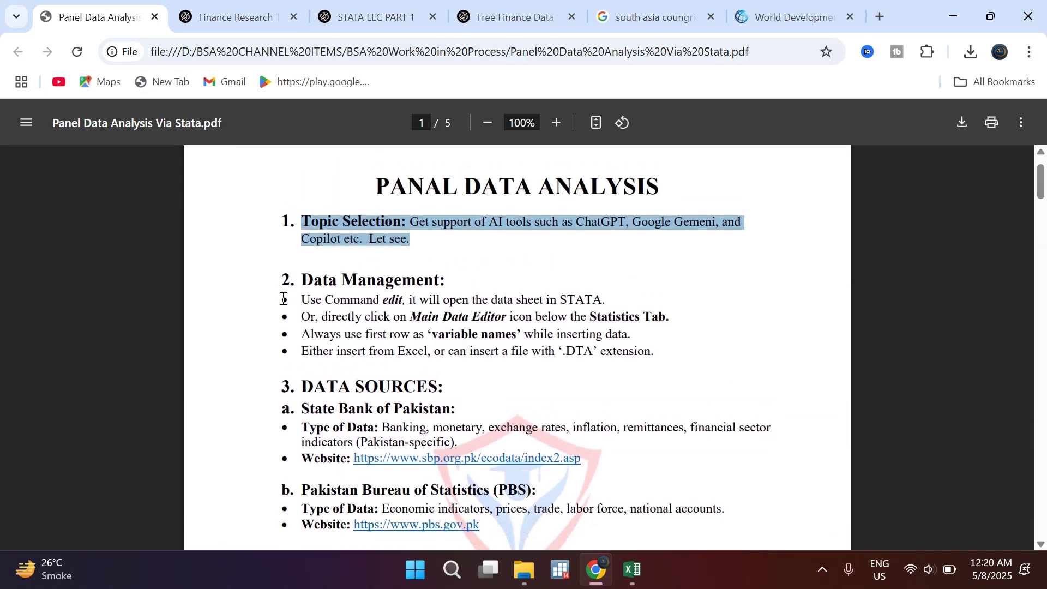
scroll(316, 306, "down", 1)
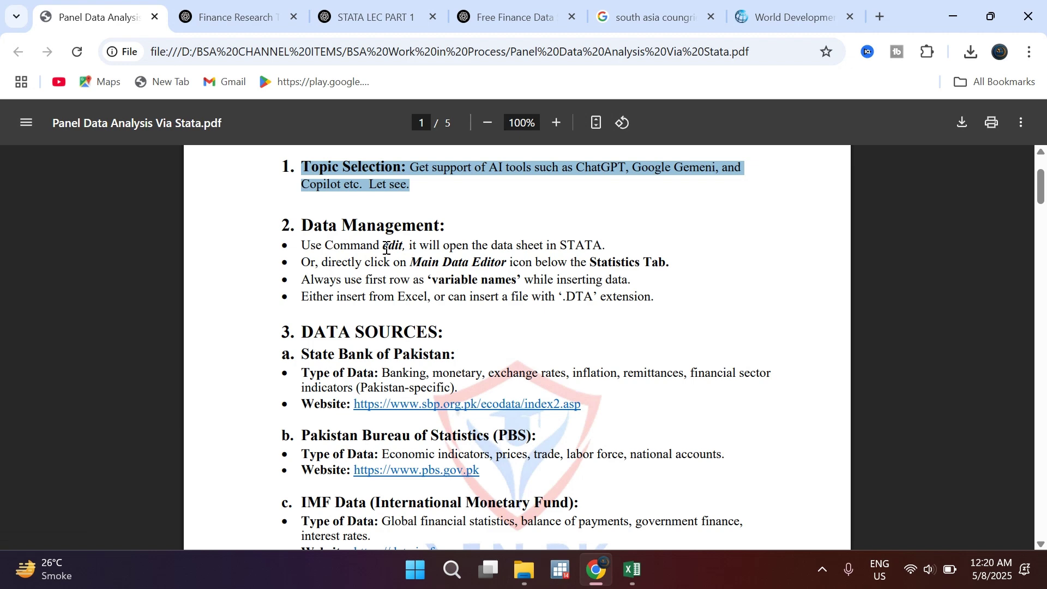
Step: Switch to the WDI 4 VARIABLE DATA workbook in Excel and copy the entire data table, including the header row
left_click(633, 570)
left_click(40, 162)
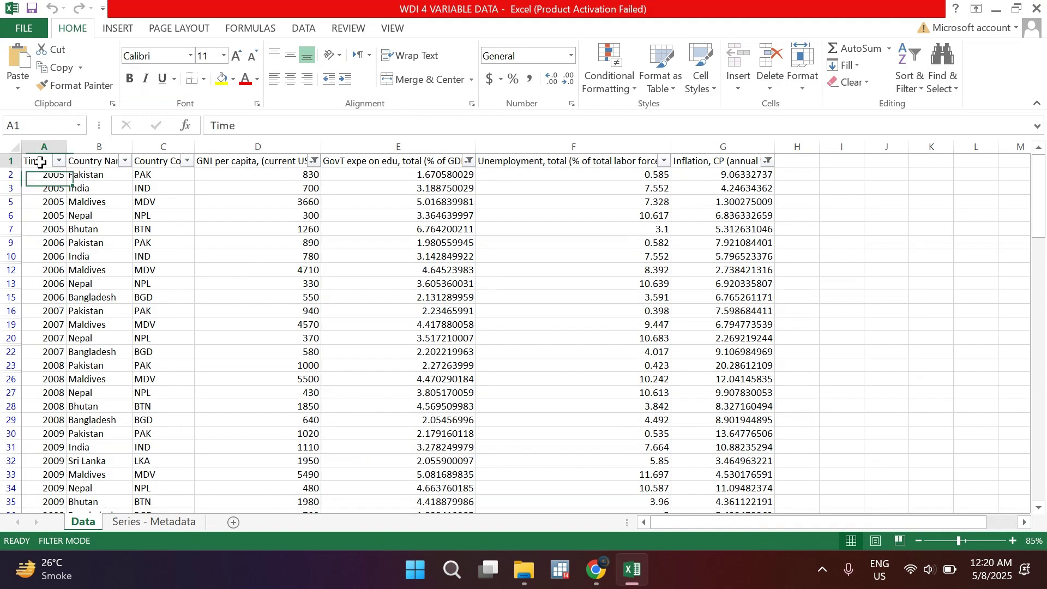
key("ctrl+shift+End")
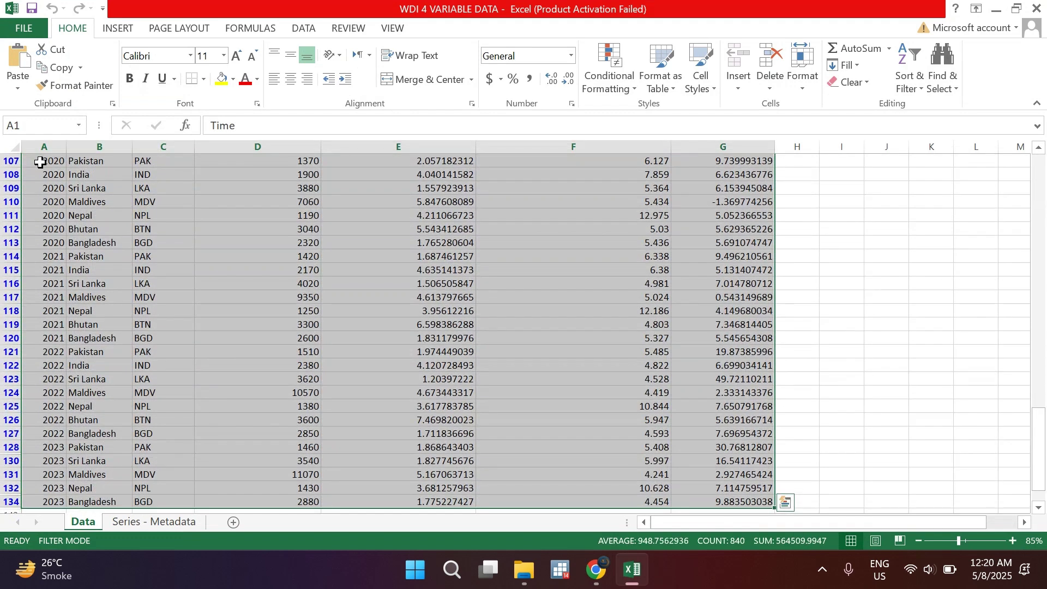
key("ctrl+c")
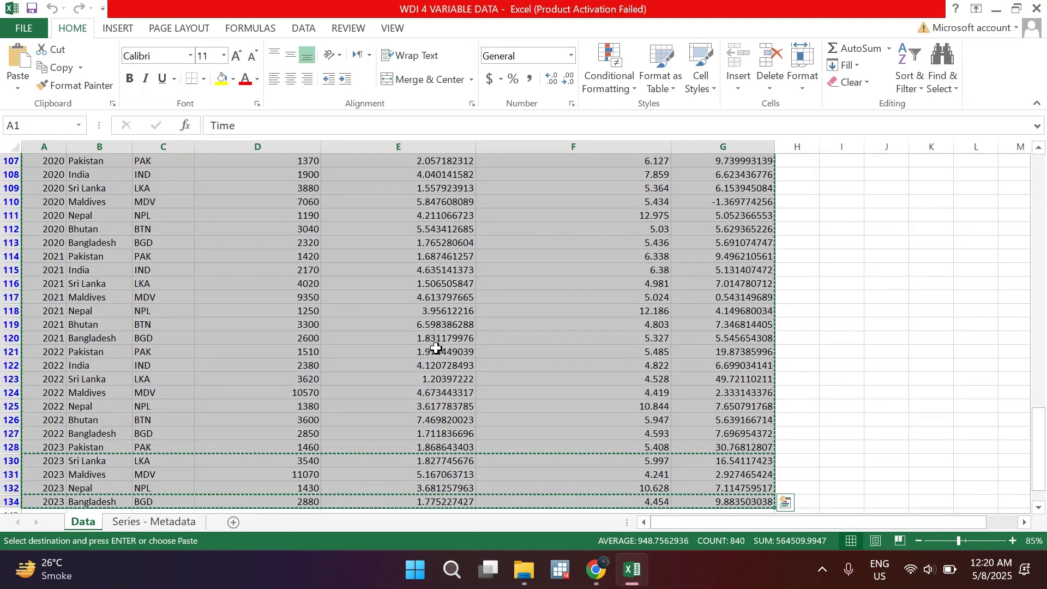
scroll(439, 369, "up", 5)
scroll(439, 369, "up", 3)
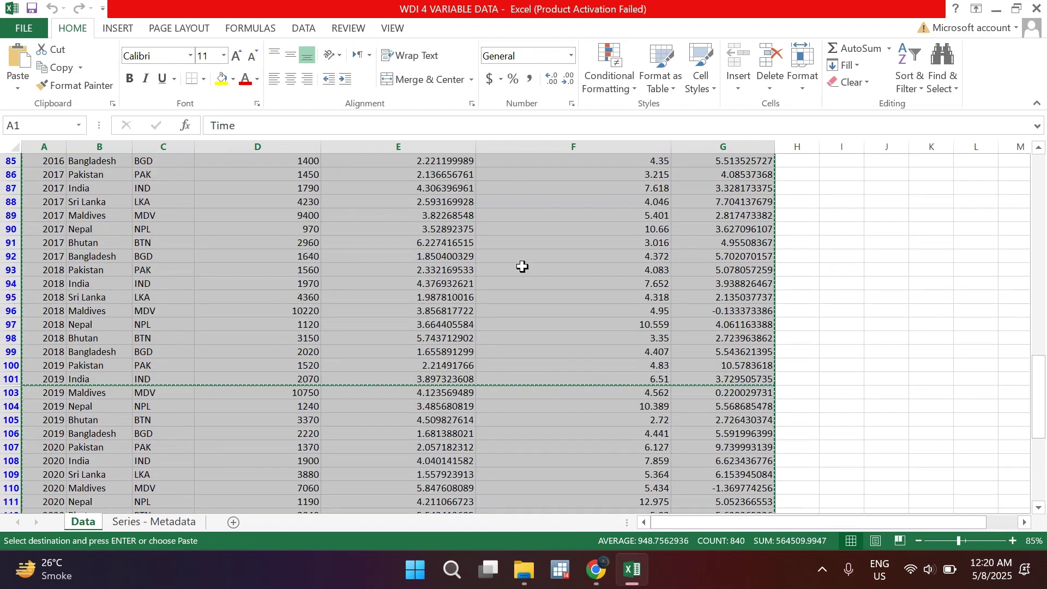
scroll(491, 281, "up", 11)
scroll(488, 290, "up", 12)
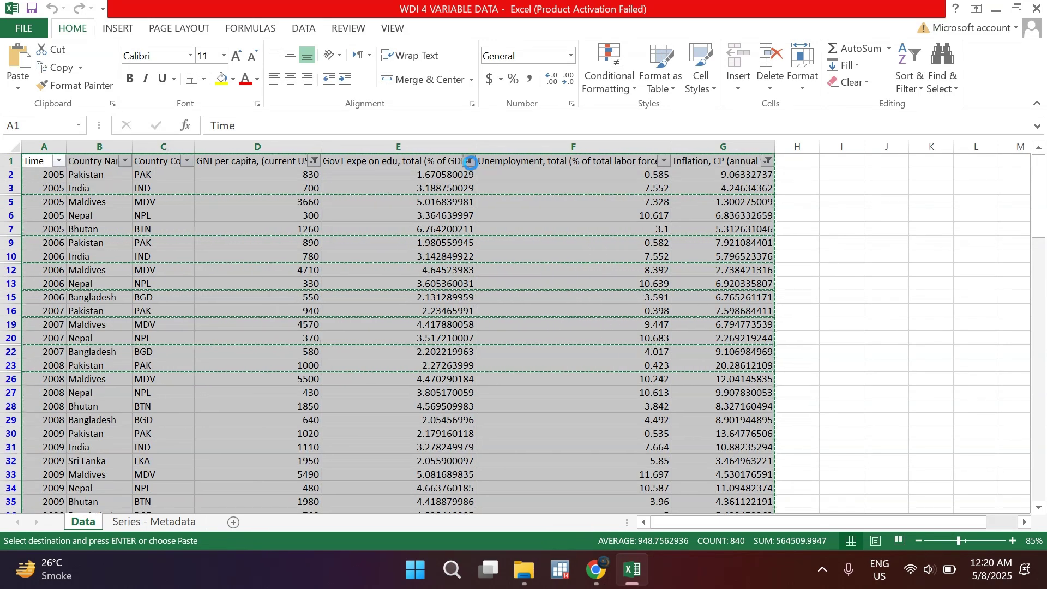
Step: Reapply the filter on the GovT expe on edu column with its missing-value entry excluded, and check the remaining rows
left_click(469, 161)
scroll(334, 368, "down", 5)
scroll(334, 368, "down", 10)
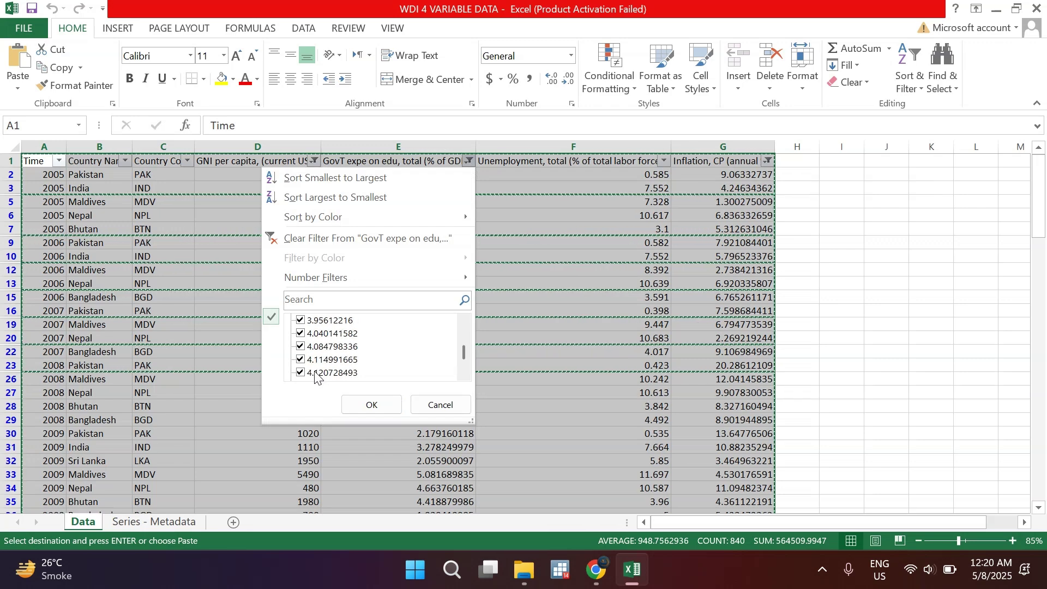
left_click(300, 374)
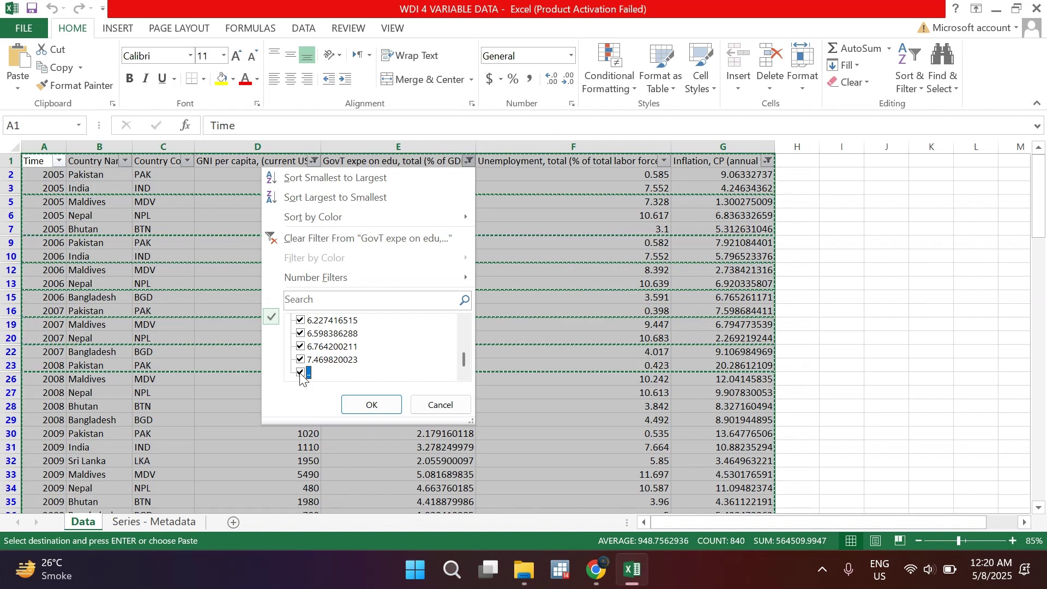
left_click(302, 374)
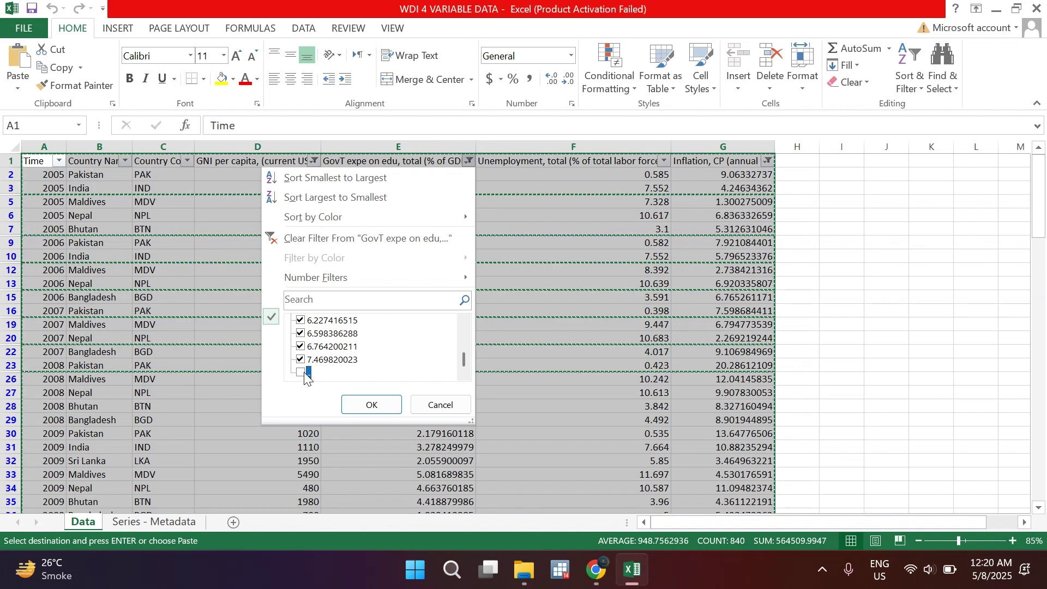
left_click(375, 405)
scroll(446, 304, "down", 7)
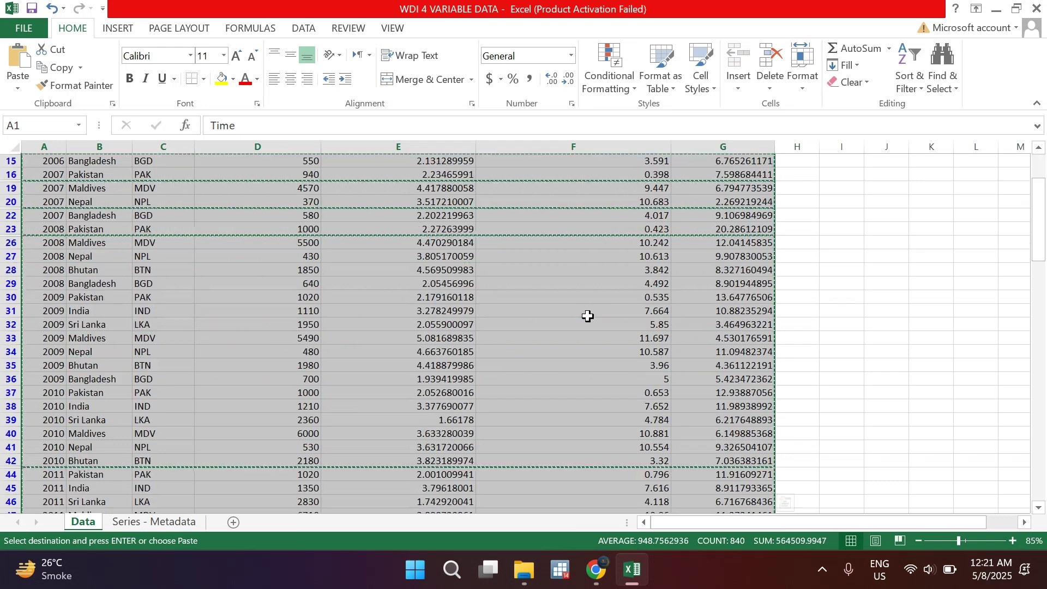
scroll(464, 336, "down", 3)
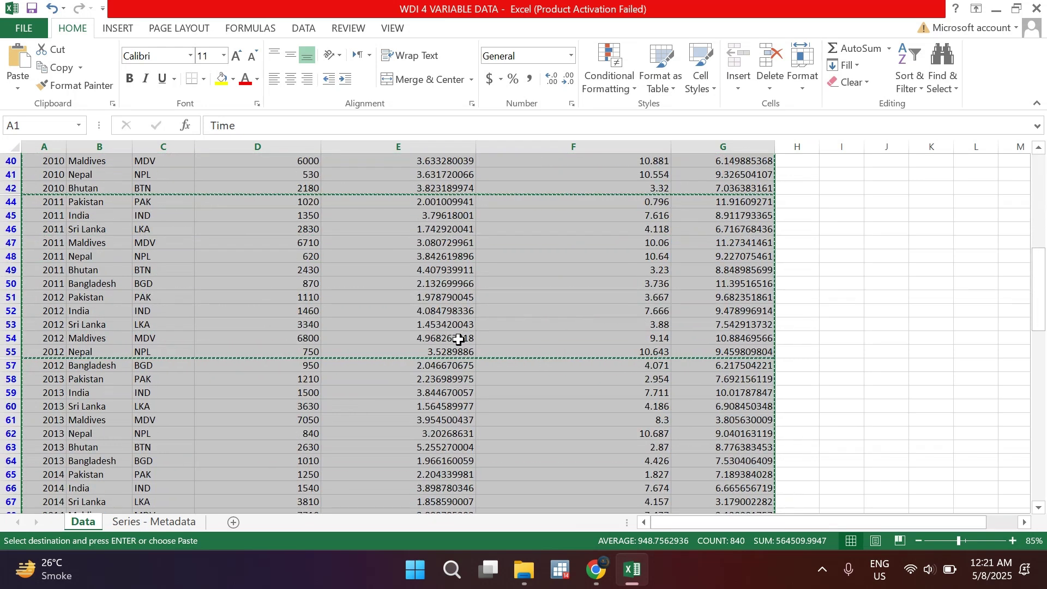
Step: Check the Data Management notes in the Chrome PDF, and open the Data Editor in Stata with the edit command
left_click(596, 571)
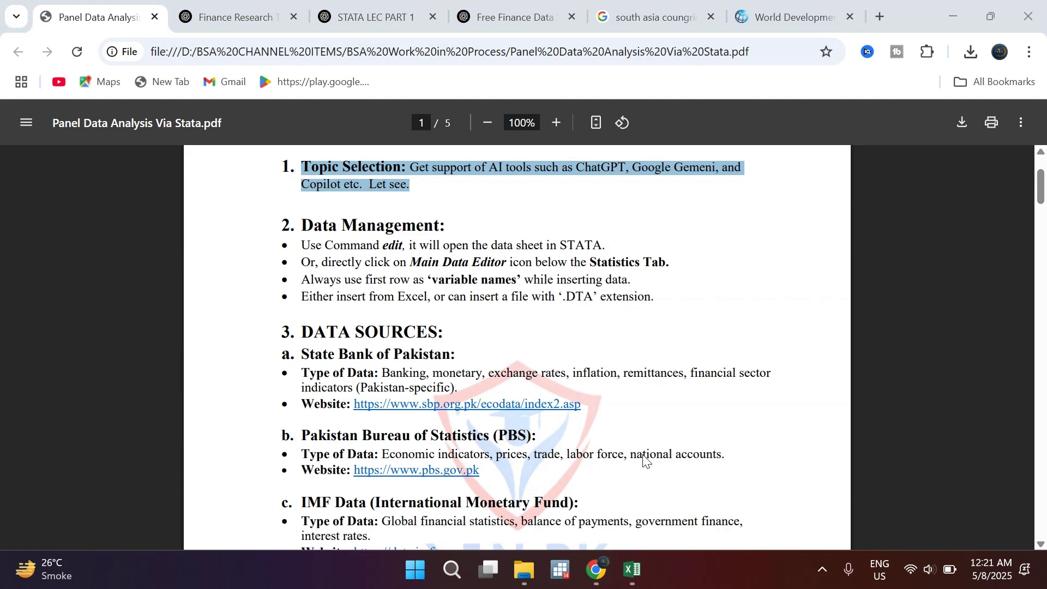
left_click(944, 19)
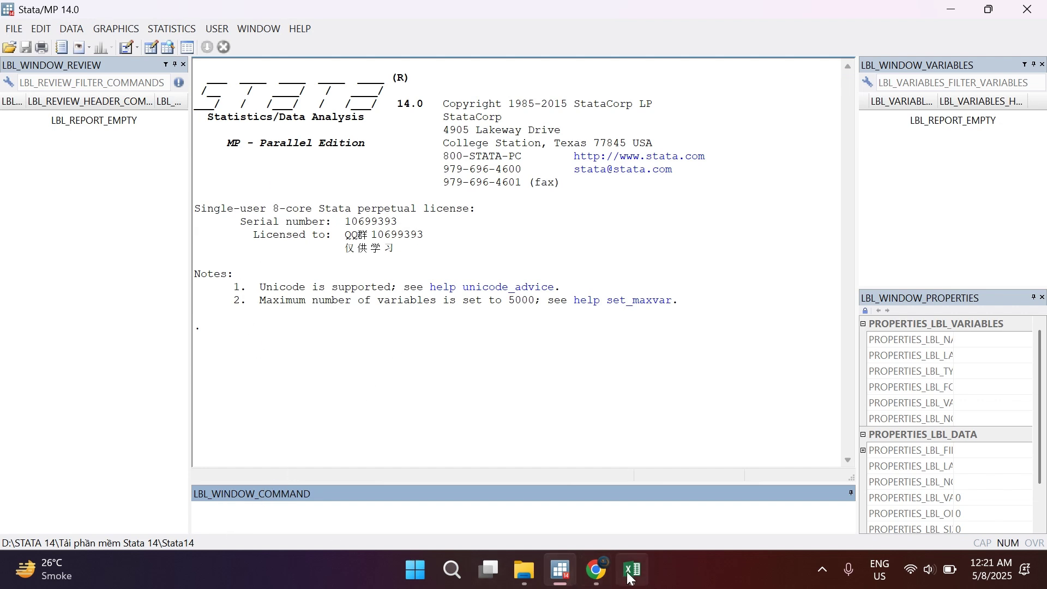
left_click(603, 582)
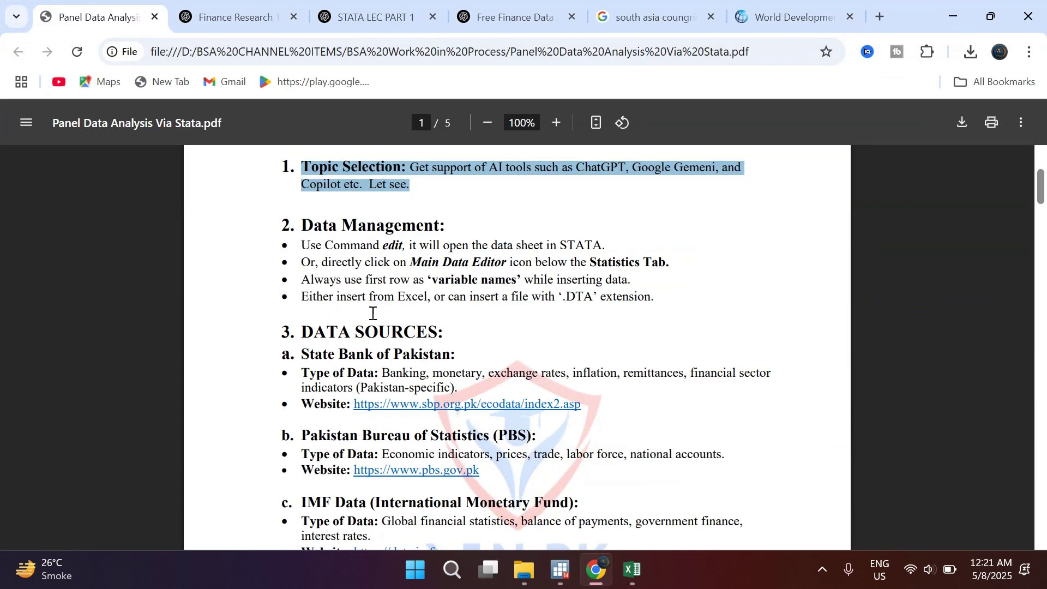
left_click(601, 577)
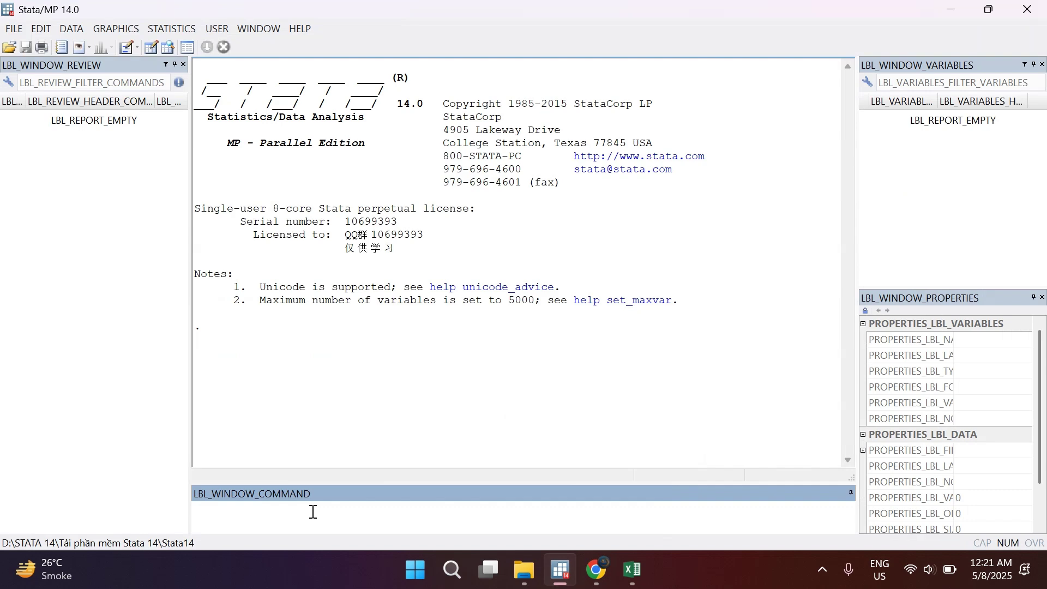
type("edit")
key("Return")
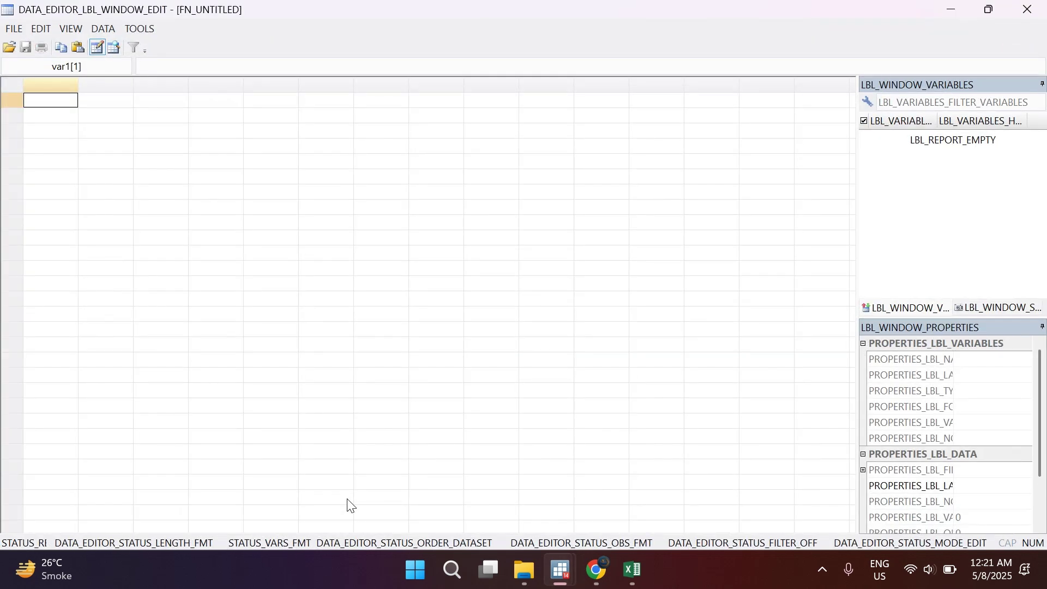
Step: Paste the copied Excel table into the Data Editor with the first row as variable names, and look through the observations
key("ctrl+v")
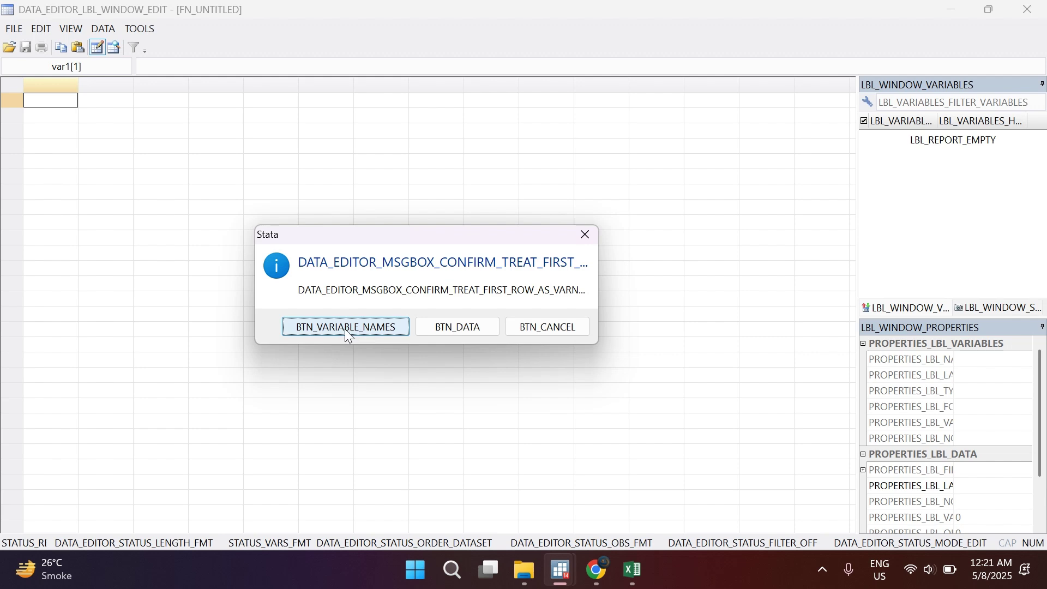
left_click(632, 569)
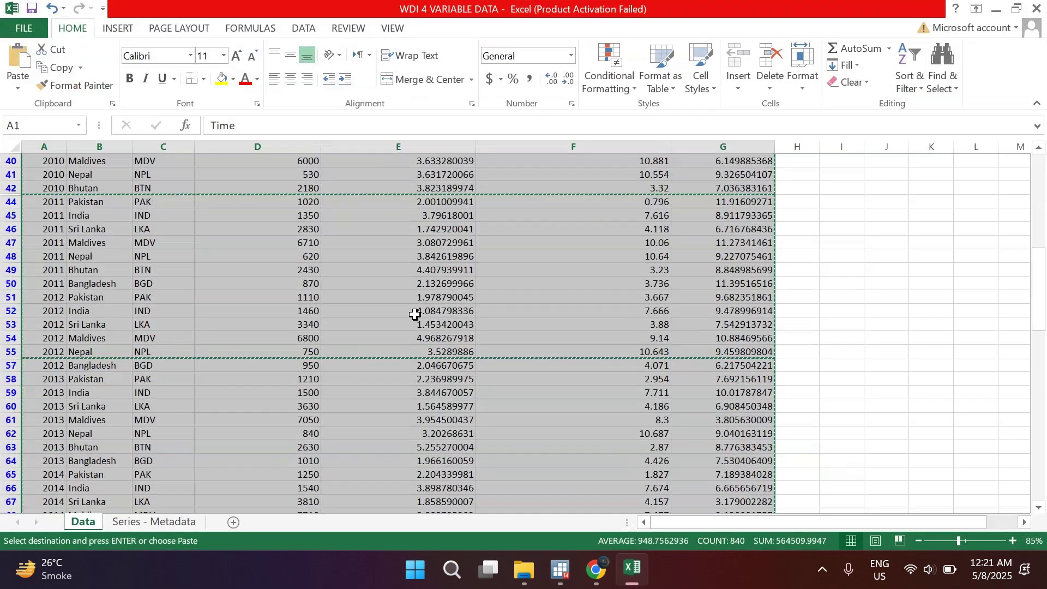
scroll(390, 227, "up", 13)
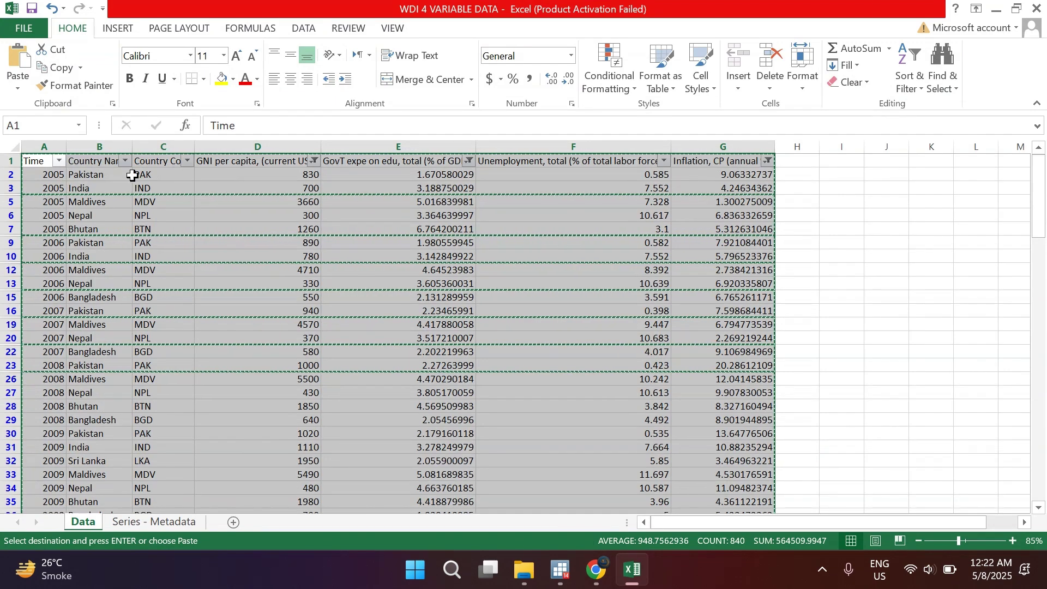
key("alt+Tab")
key("ctrl+v")
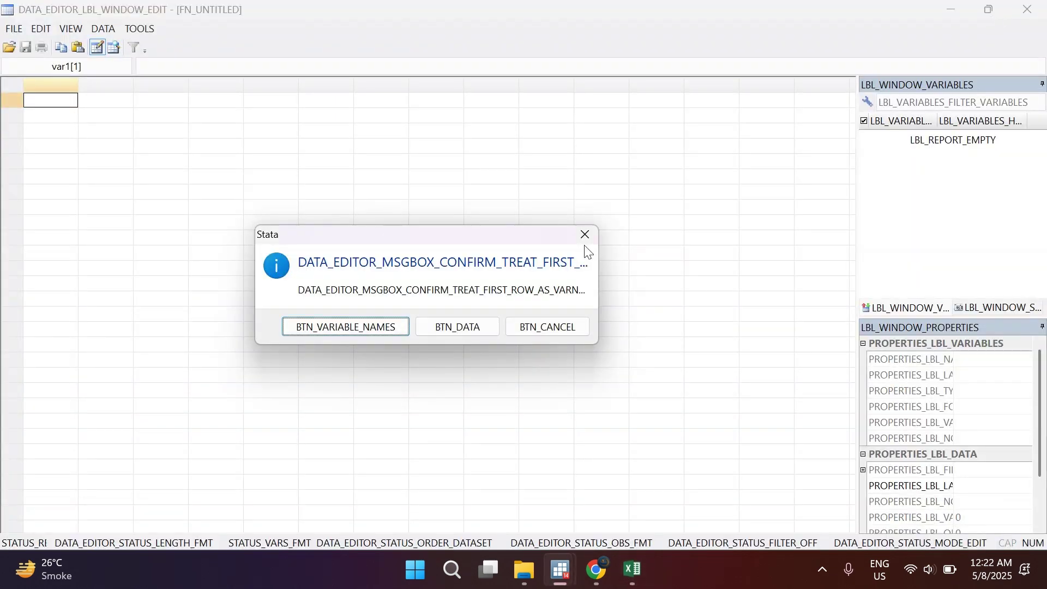
left_click(347, 327)
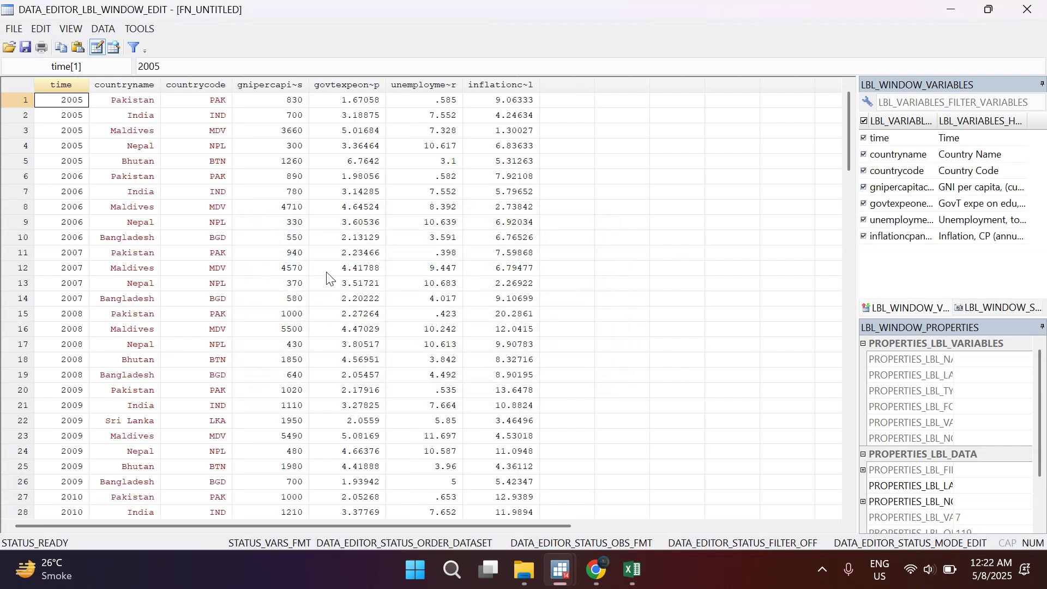
scroll(328, 278, "down", 20)
scroll(332, 289, "up", 10)
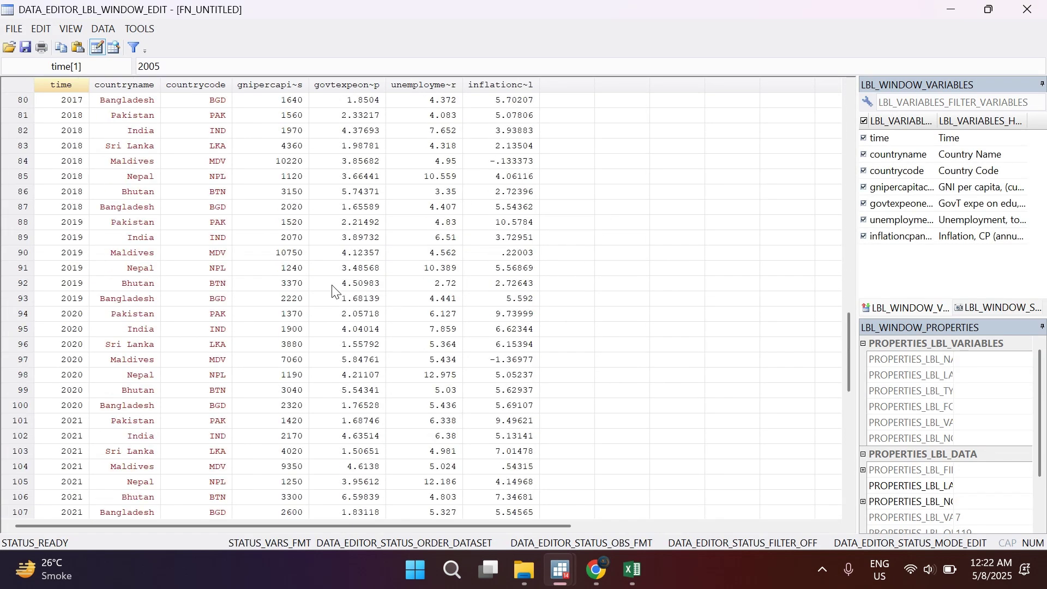
Step: Remove the pasted dataset with the clear command, rerun edit to check the emptied Data Editor, and close it
left_click(1027, 9)
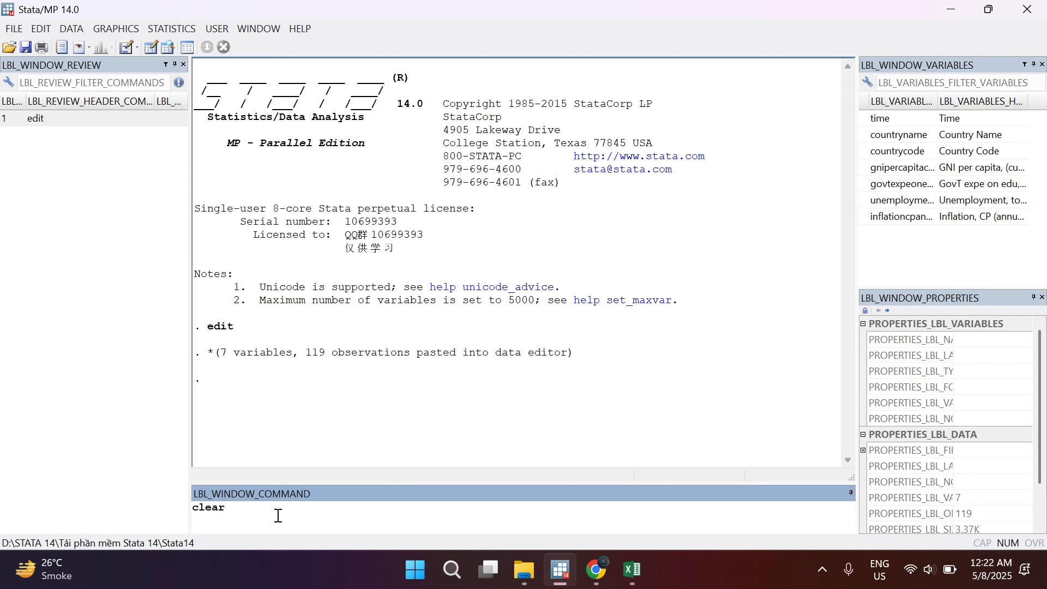
key("Return")
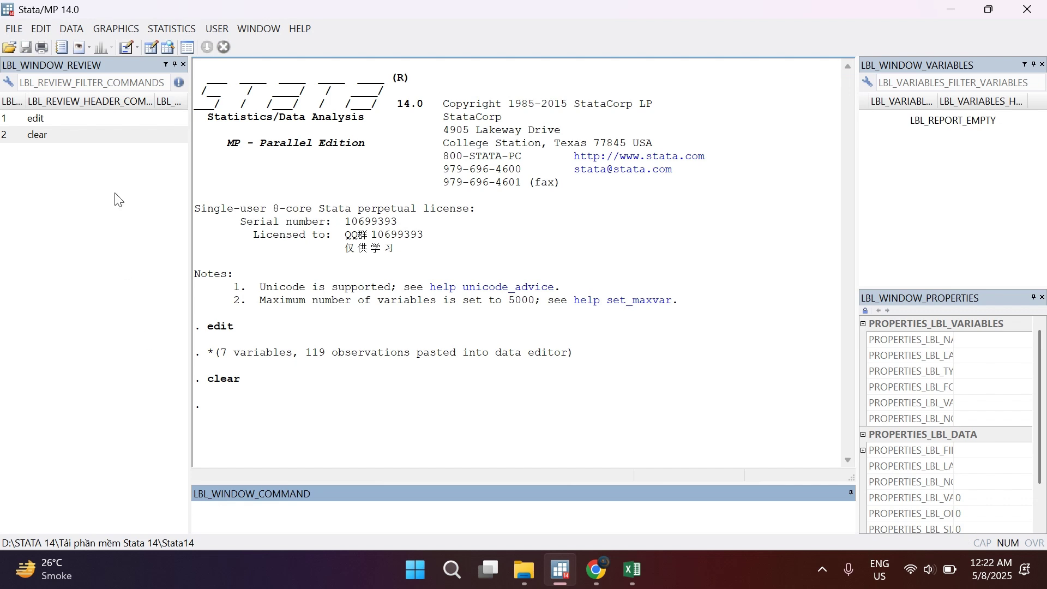
left_click(38, 117)
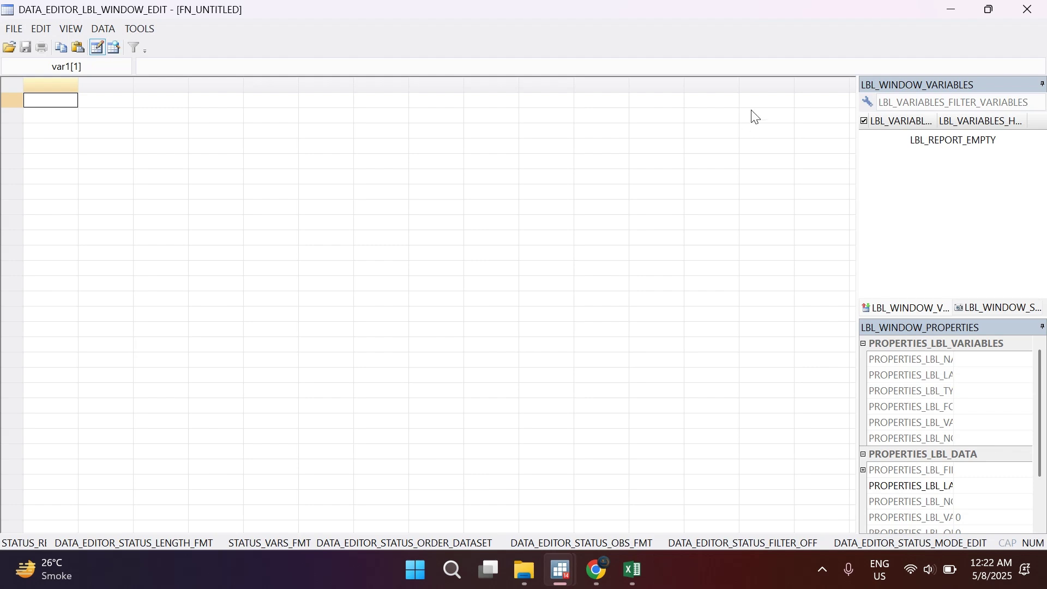
left_click(1028, 9)
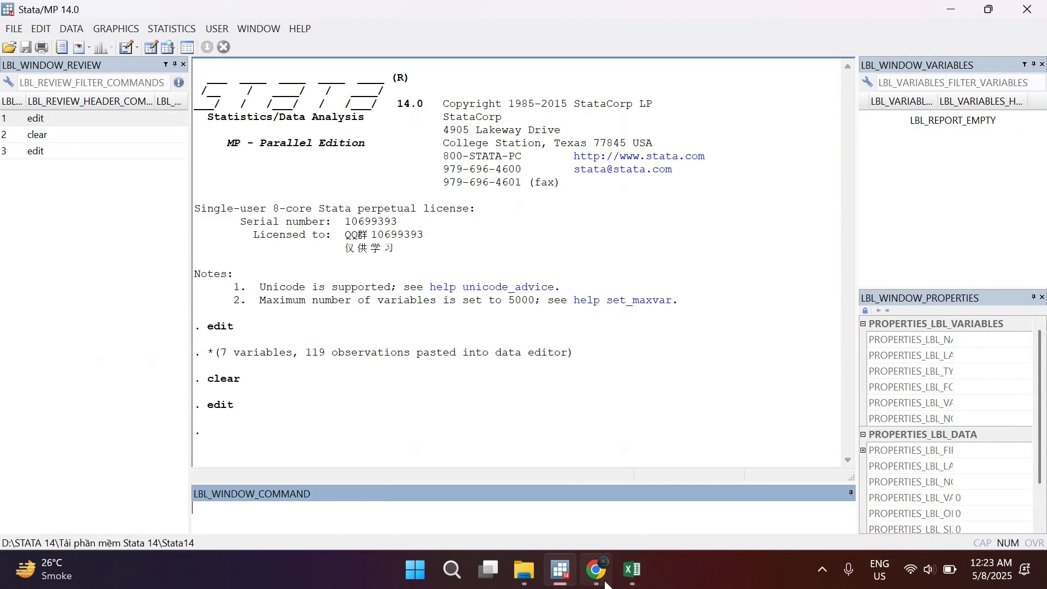
Step: Read the Main Data Editor instruction in the Chrome PDF, and open the Data Editor in edit mode from Stata's main window
left_click(631, 582)
left_click(631, 582)
left_click(596, 570)
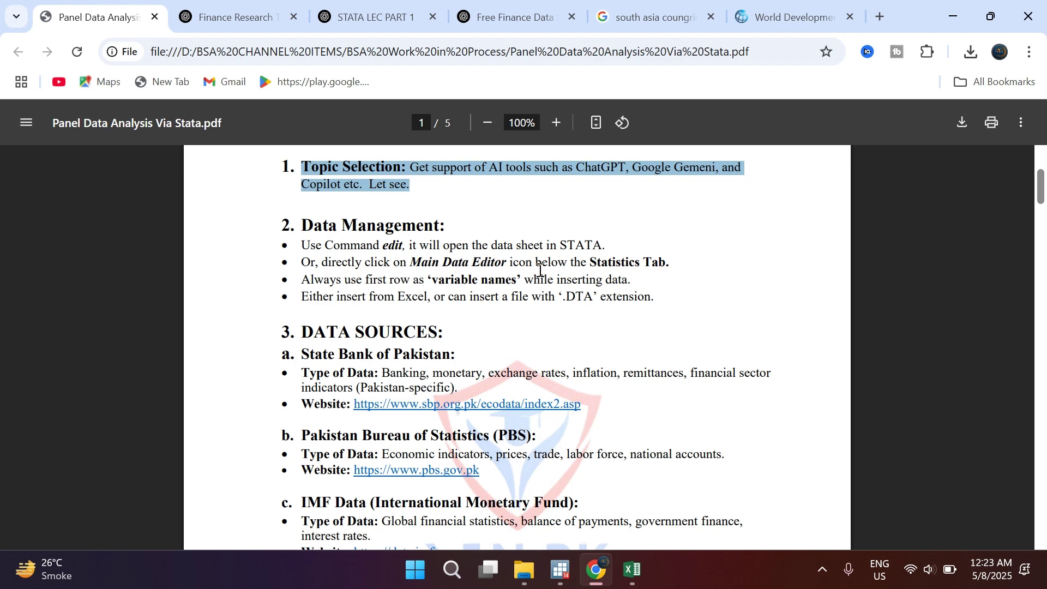
left_click(611, 580)
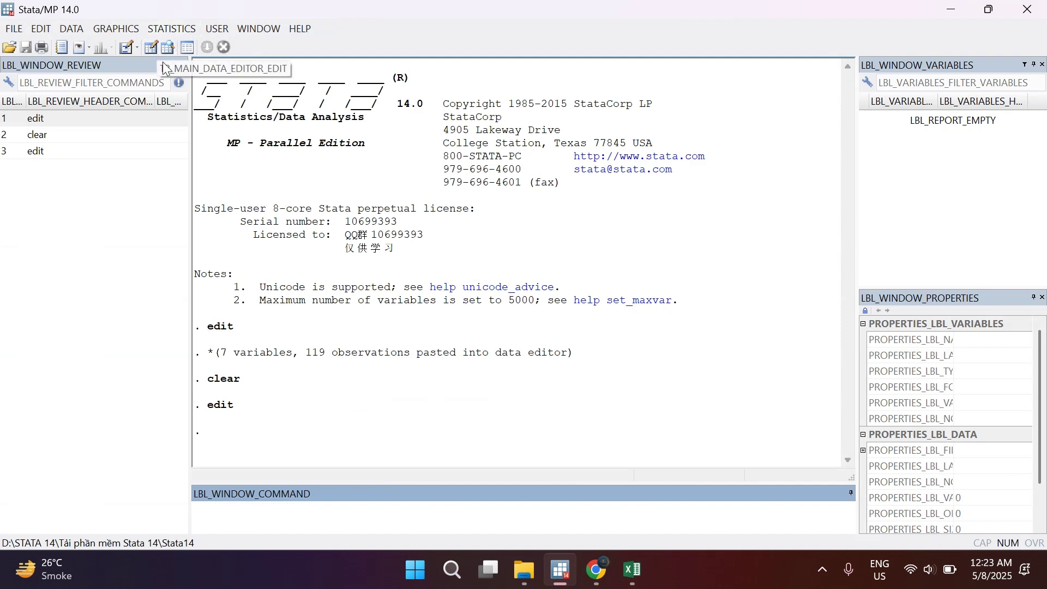
left_click(152, 48)
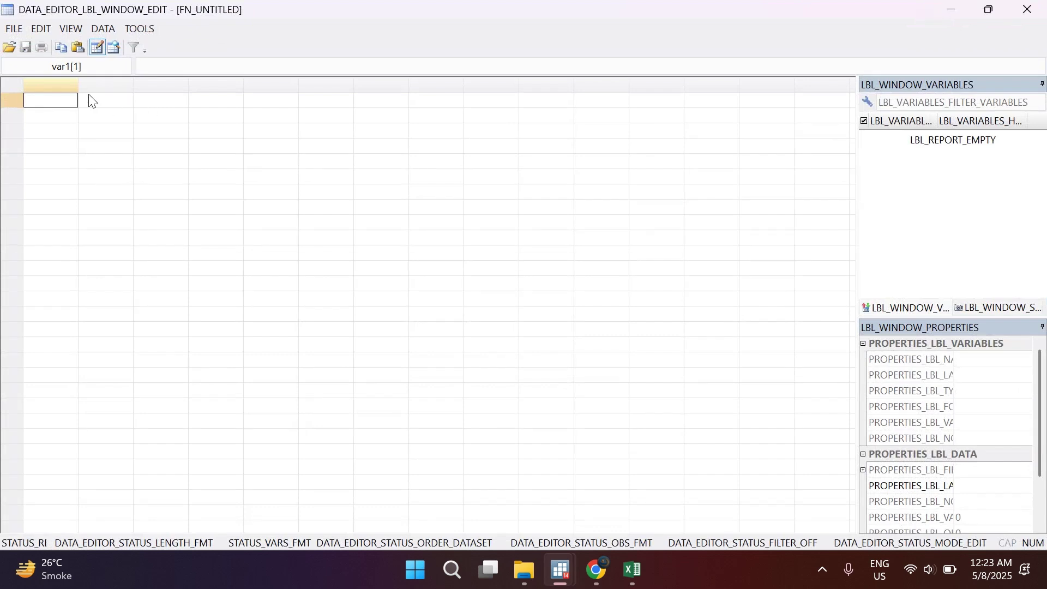
Step: Paste the copied WDI data using the first row as variable names, review the observations, and minimize the Data Editor
key("ctrl+v")
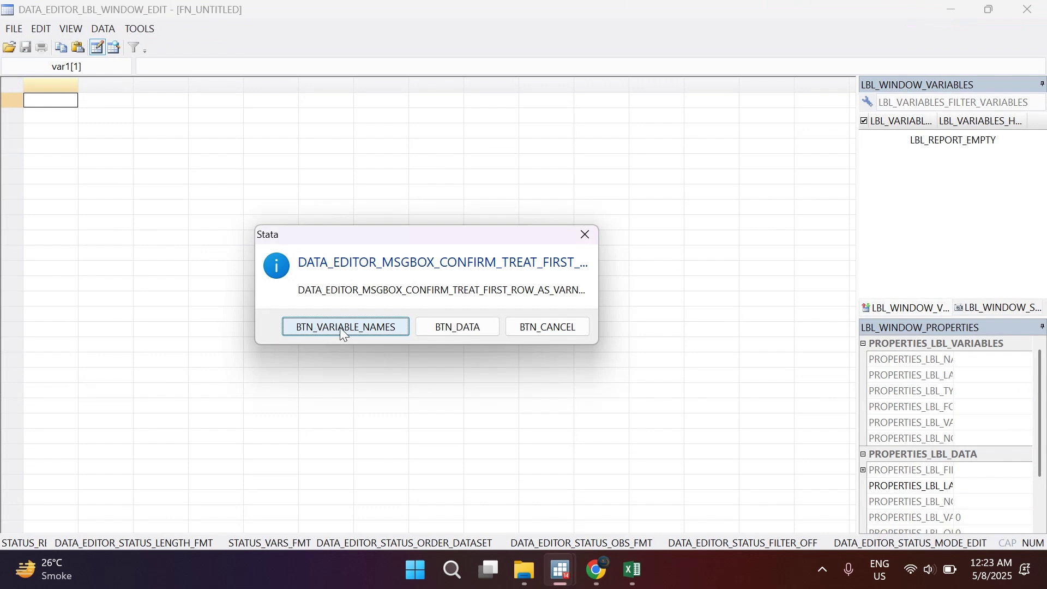
left_click(343, 333)
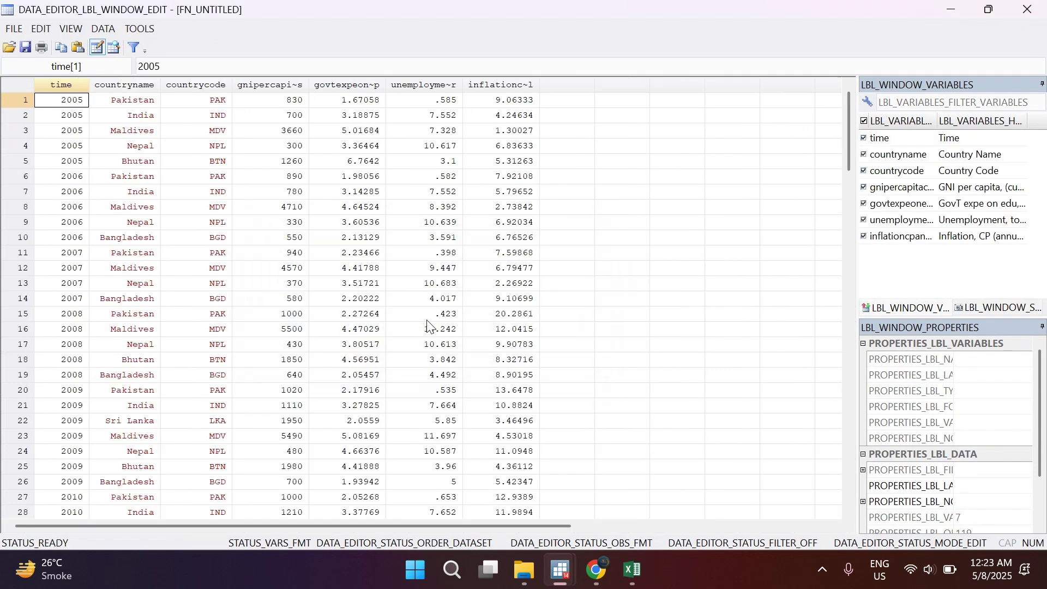
scroll(525, 278, "down", 4)
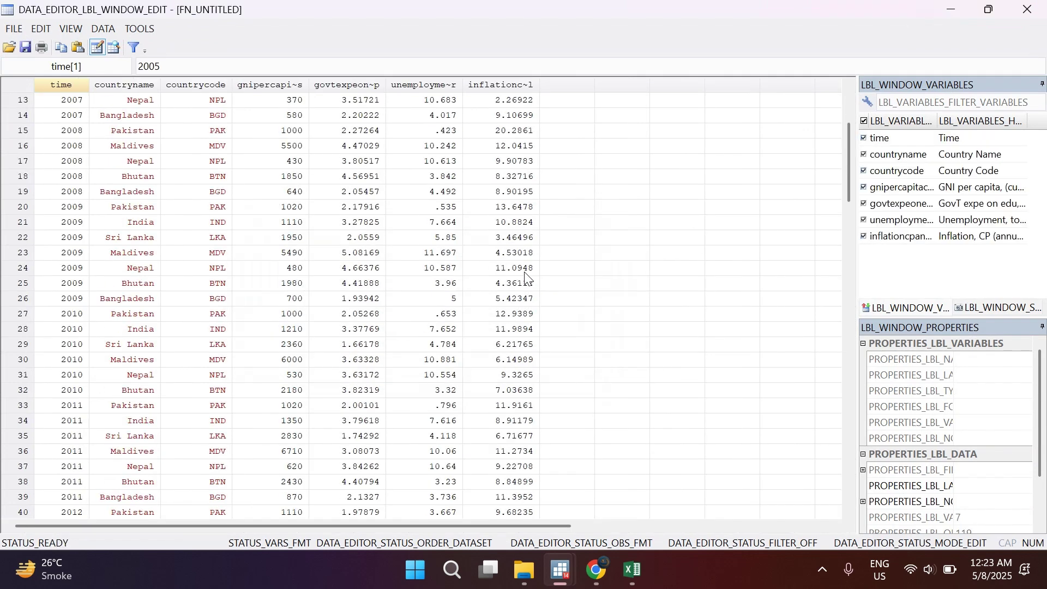
scroll(525, 278, "down", 11)
scroll(484, 269, "down", 5)
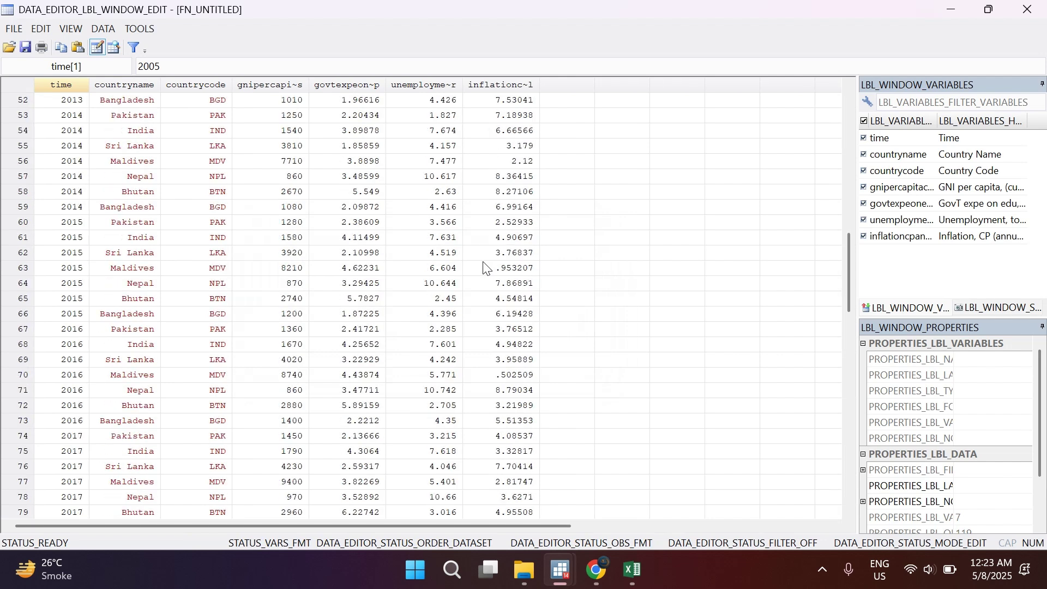
left_click(952, 9)
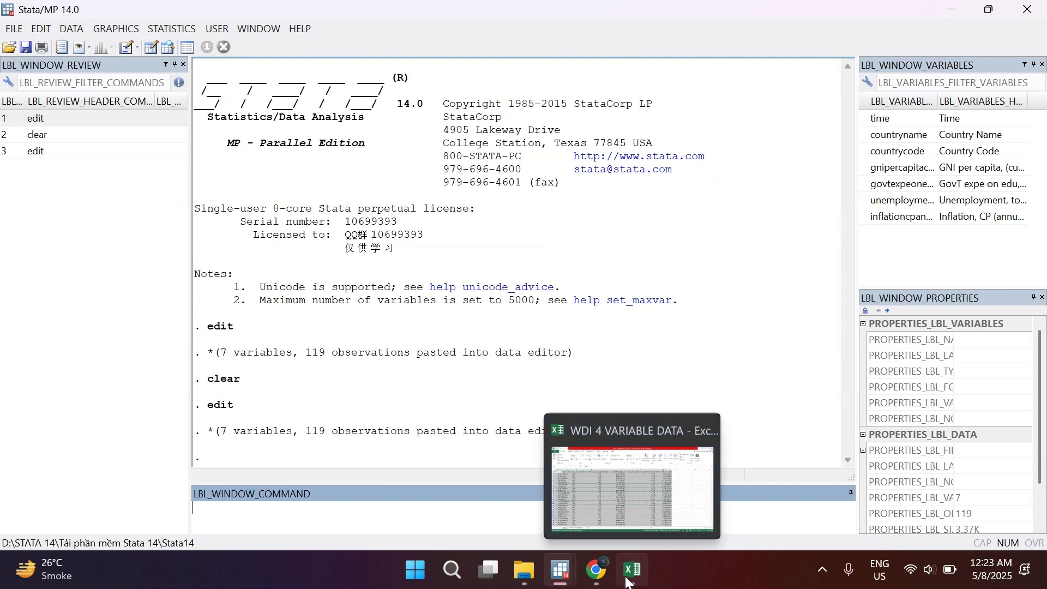
Step: Switch to Chrome and read the Data Sources section of the Panel Data Analysis Via Stata PDF
left_click(597, 573)
scroll(453, 408, "down", 1)
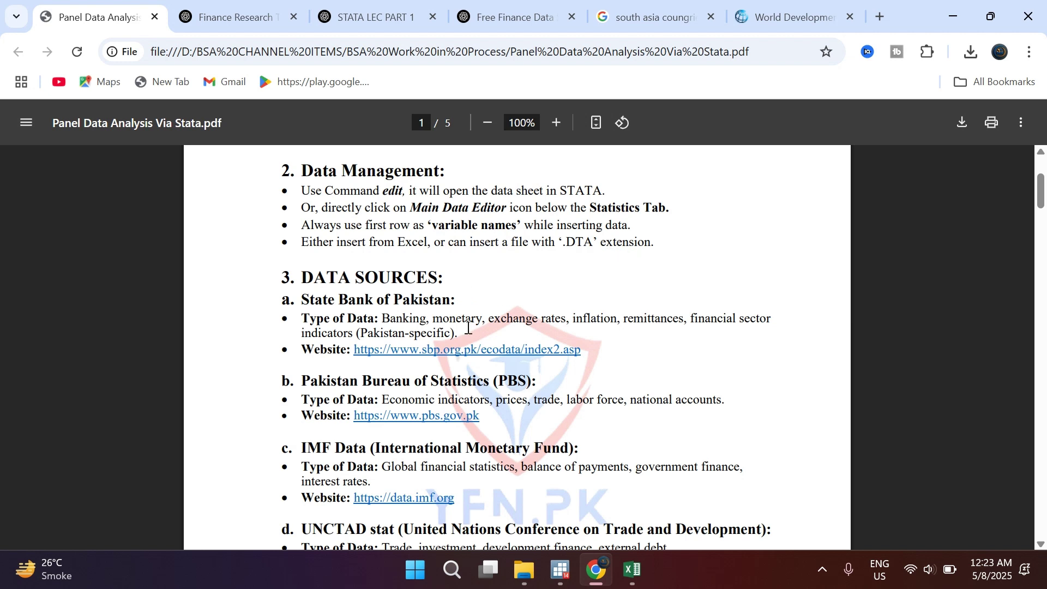
scroll(468, 328, "down", 2)
scroll(267, 239, "up", 1)
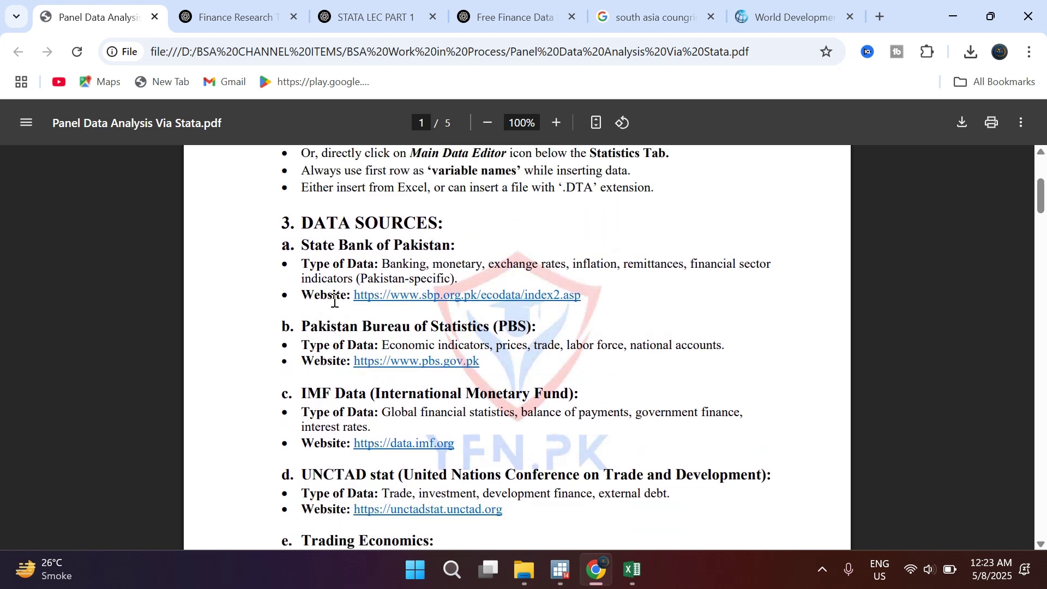
Step: Read the State Bank of Pakistan and Pakistan Bureau of Statistics entries, highlighting each source's name
left_click_drag(300, 243, 456, 250)
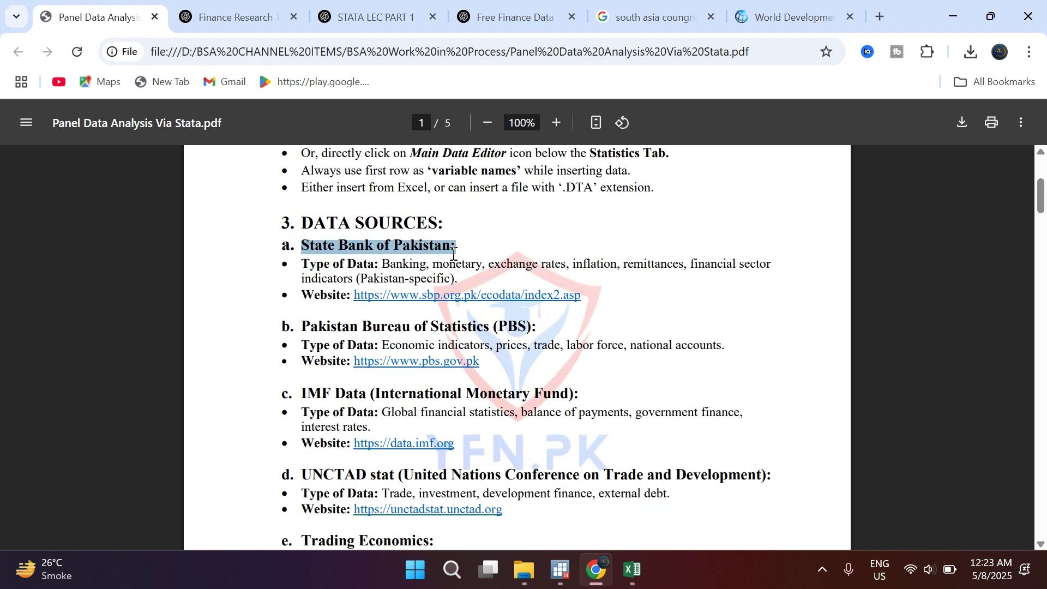
left_click(474, 268)
scroll(436, 256, "down", 1)
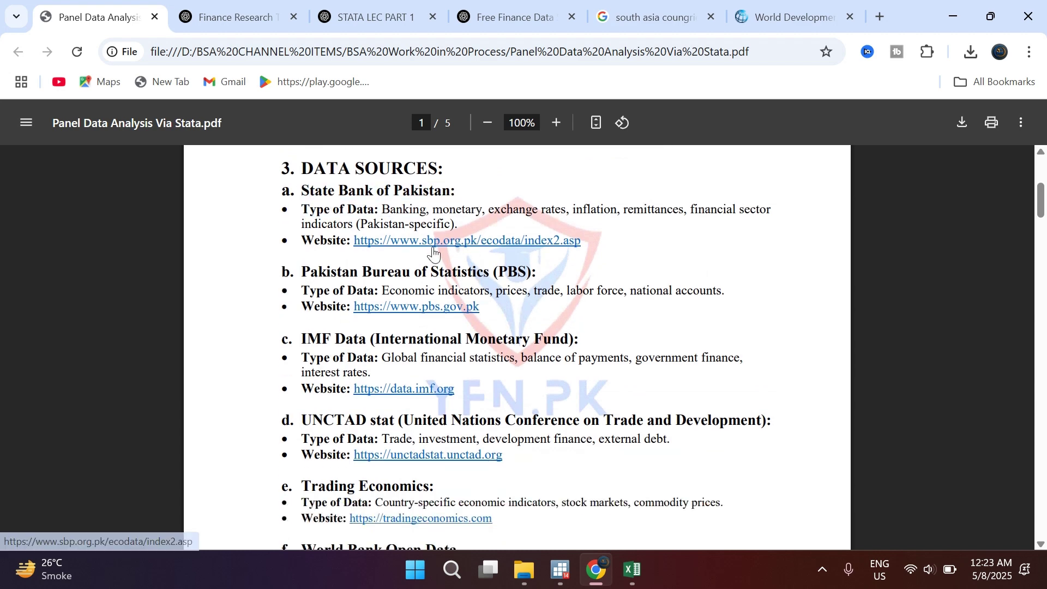
scroll(382, 282, "up", 1)
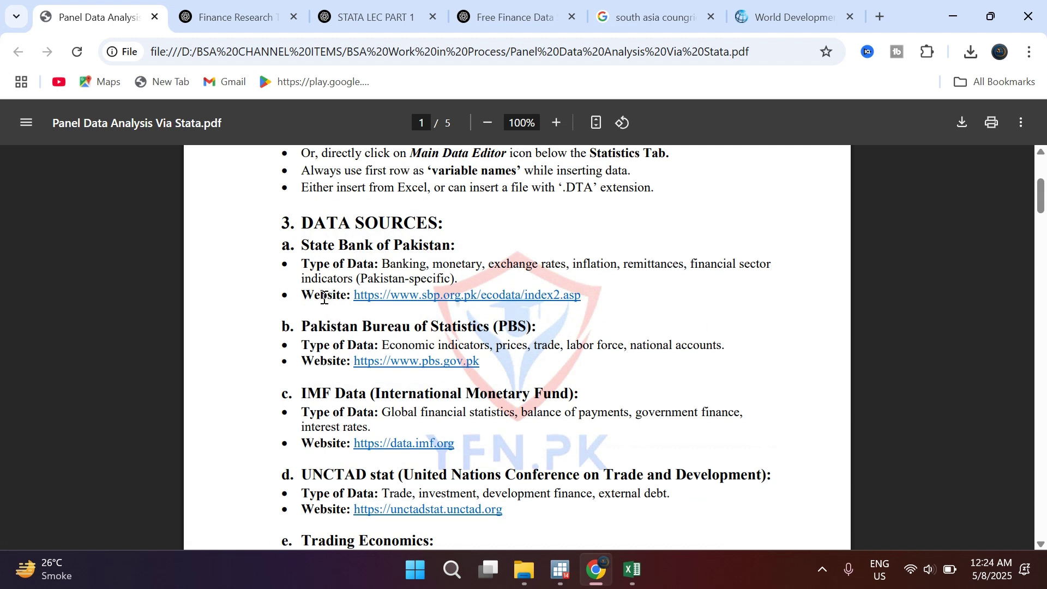
left_click_drag(303, 245, 449, 255)
scroll(448, 255, "down", 2)
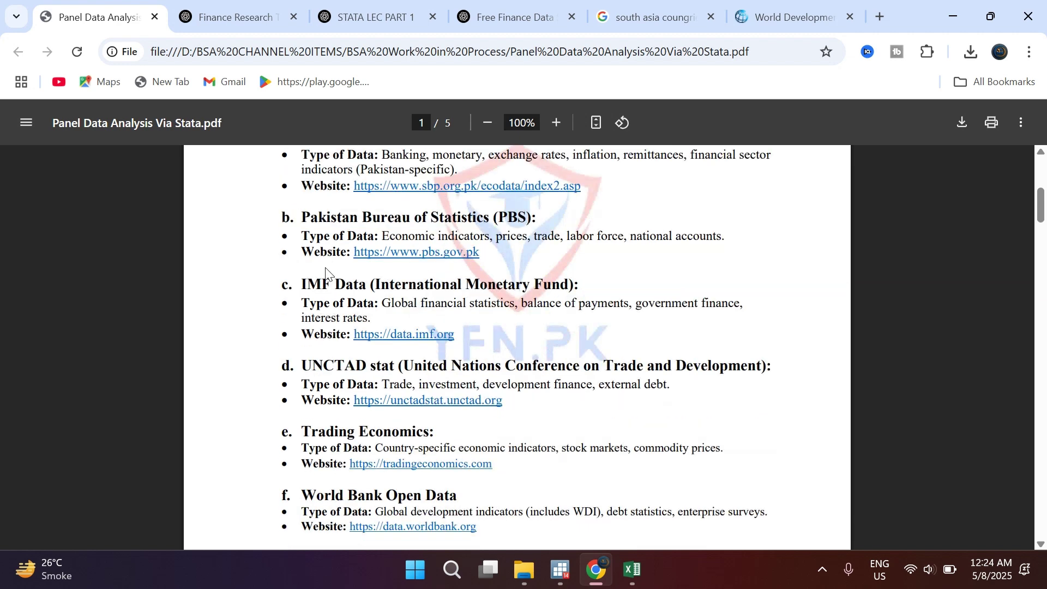
scroll(307, 292, "up", 1)
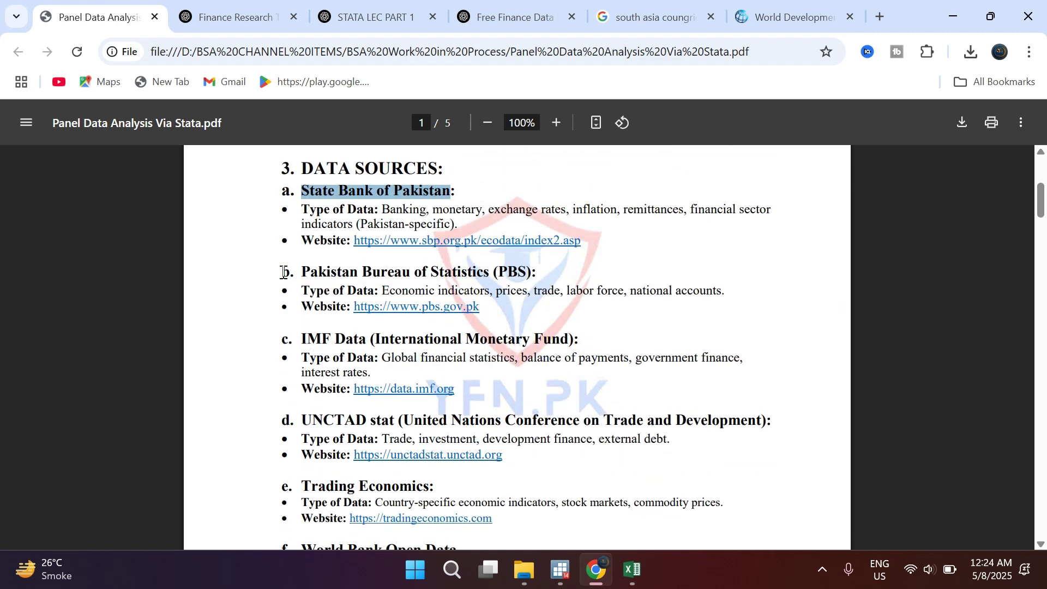
left_click_drag(301, 273, 527, 273)
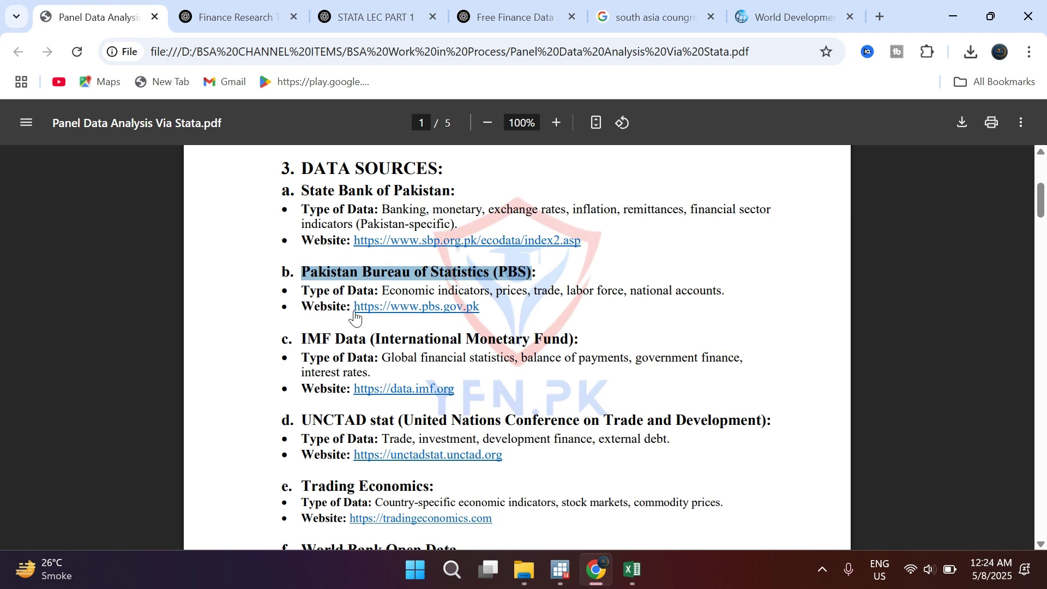
Step: Read the IMF Data entry under Data Sources, highlighting its International Monetary Fund heading
scroll(527, 273, "down", 1)
left_click_drag(301, 285, 464, 286)
left_click(558, 305)
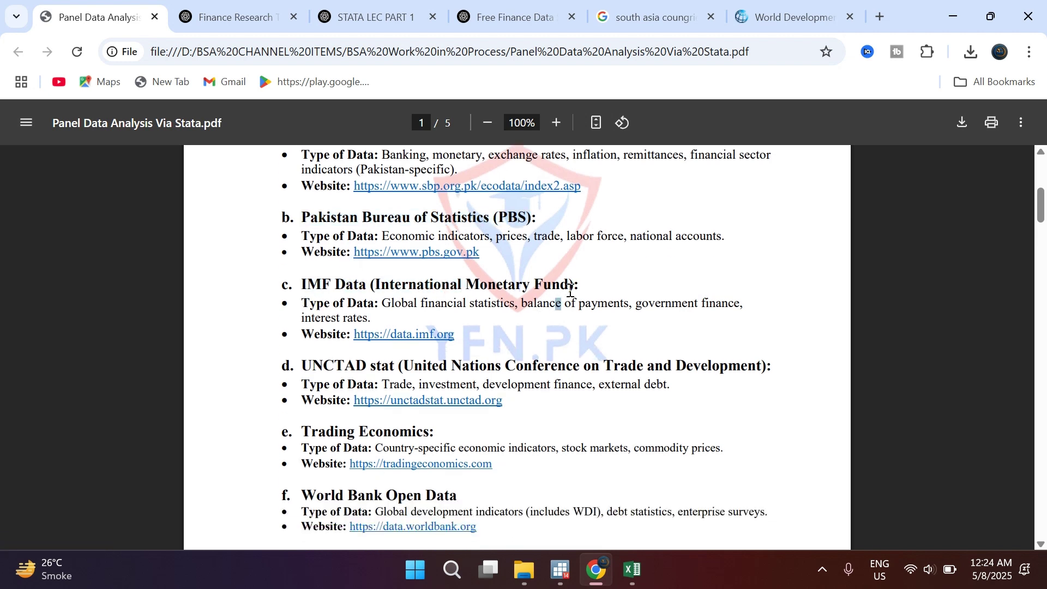
left_click_drag(585, 285, 373, 286)
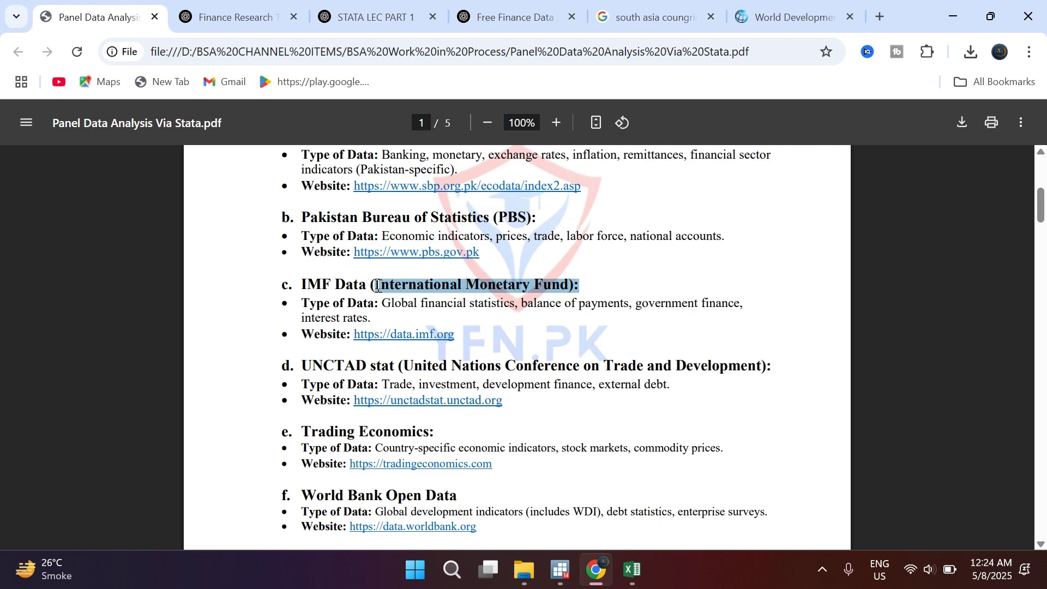
left_click(400, 295)
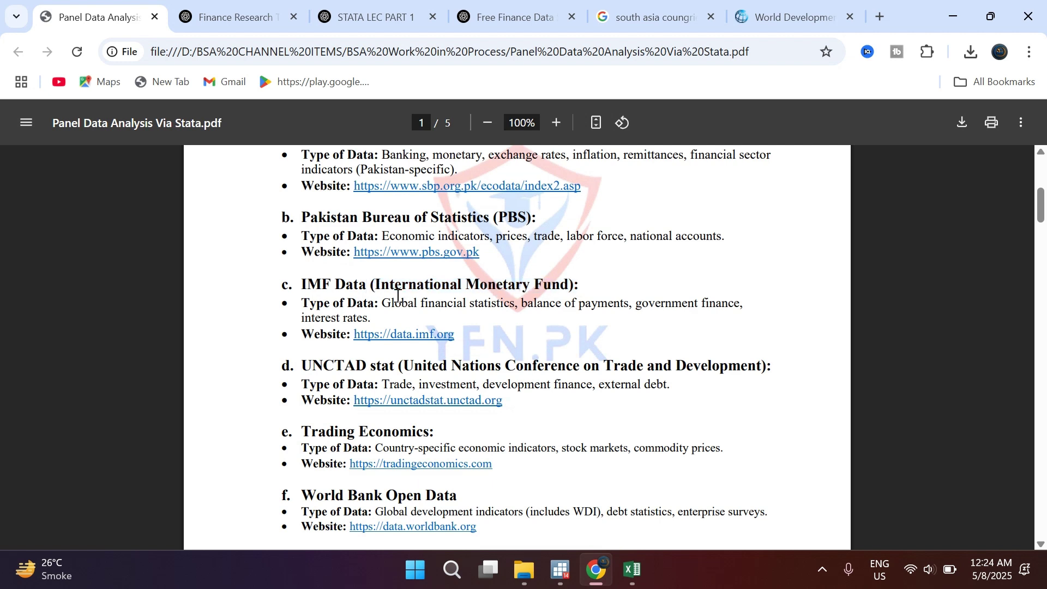
scroll(400, 295, "down", 1)
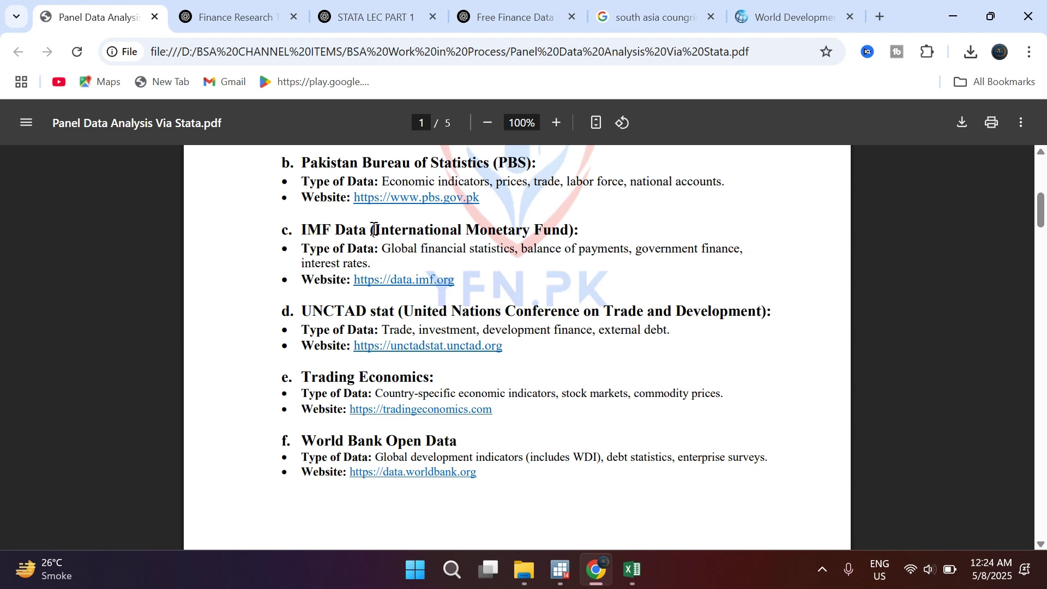
scroll(374, 229, "up", 1)
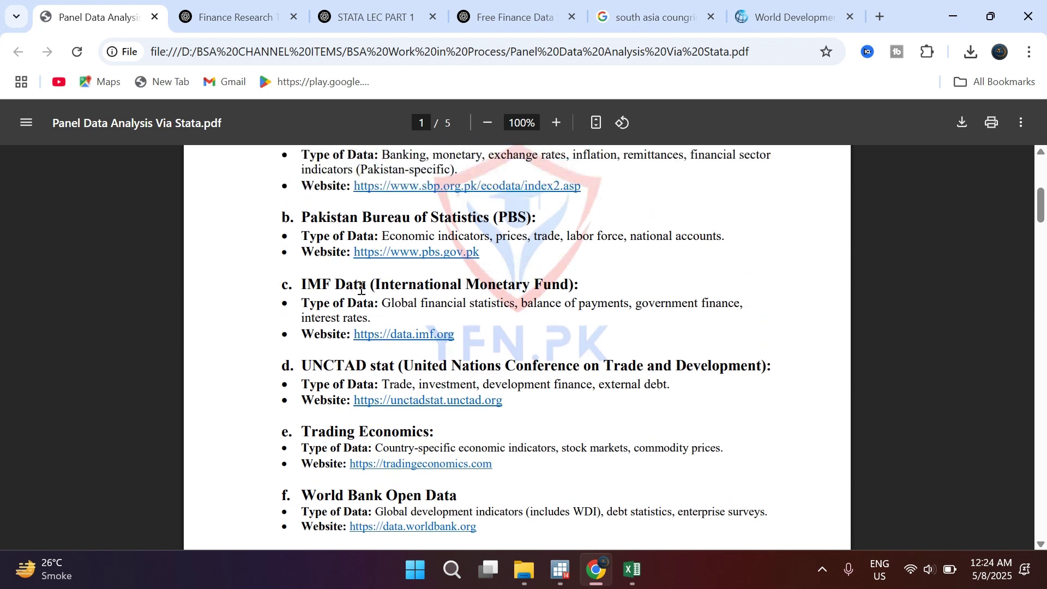
Step: Read the UNCTAD stat, Trading Economics and World Bank Open Data entries, highlighting their headings
scroll(346, 299, "down", 1)
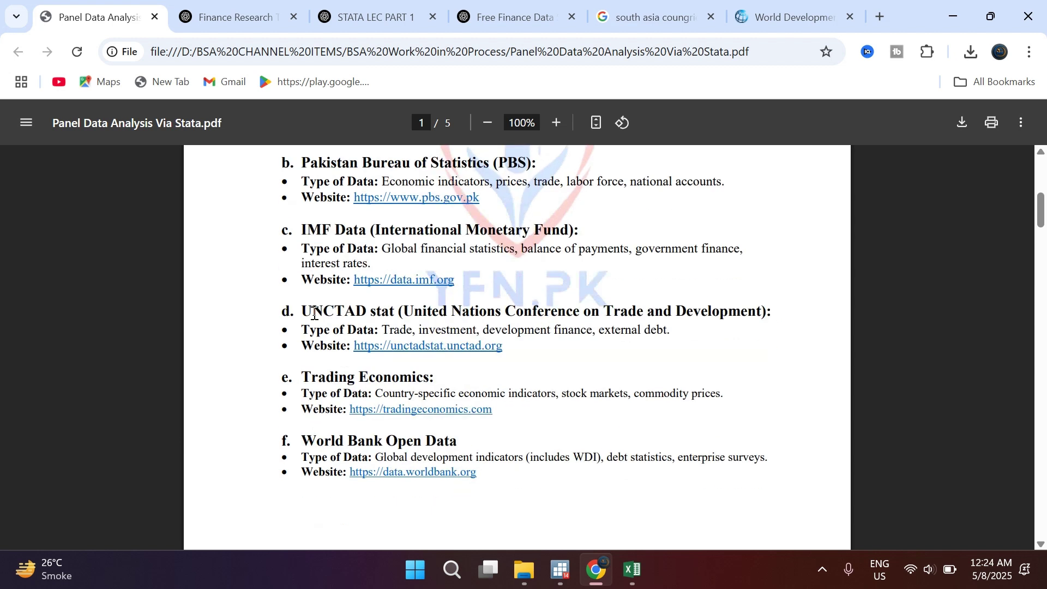
left_click_drag(291, 311, 364, 312)
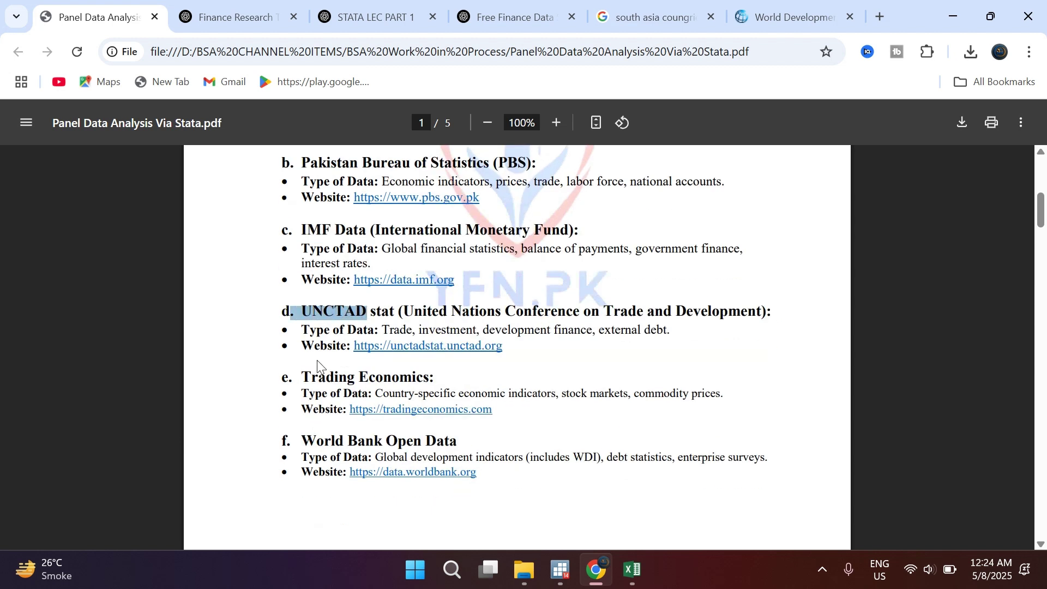
scroll(327, 357, "down", 1)
left_click_drag(303, 323, 435, 322)
scroll(412, 329, "down", 1)
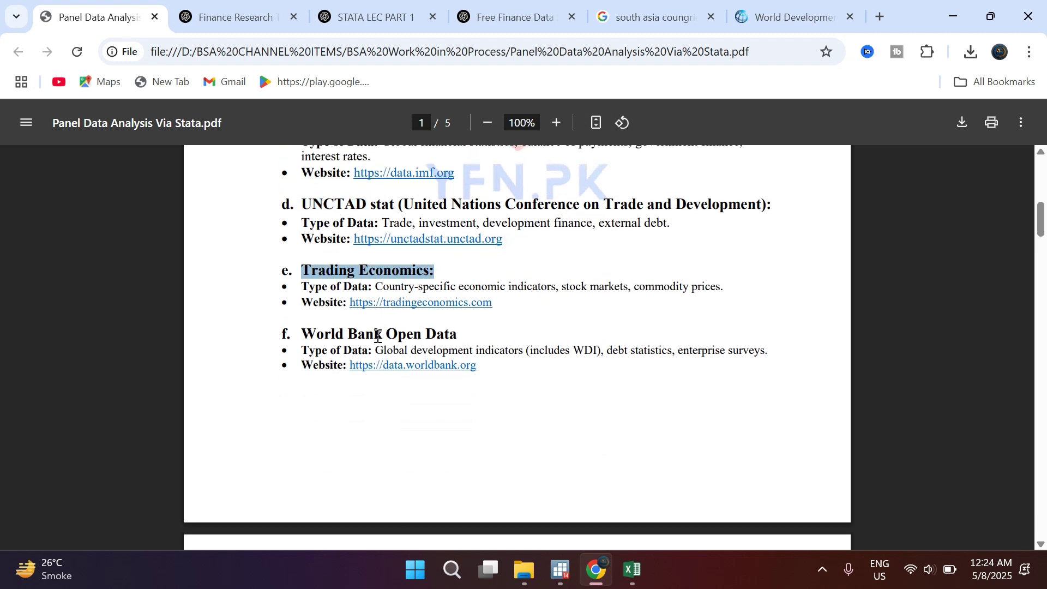
left_click_drag(302, 331, 462, 330)
Step: Read the OECD and CEIC data source entries on page 2 of the PDF, highlighting their names
scroll(458, 332, "down", 7)
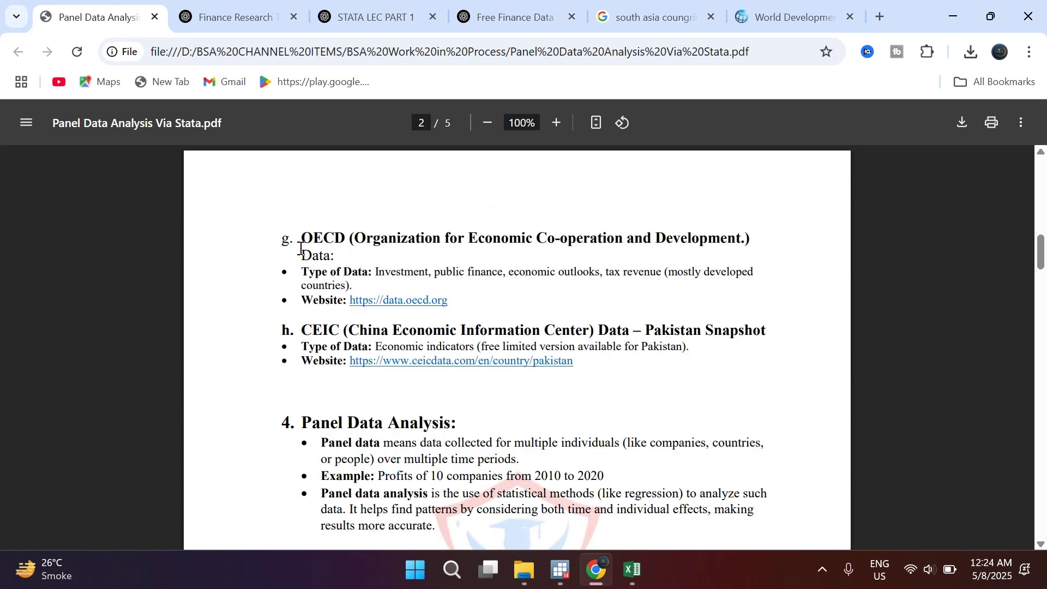
left_click_drag(301, 240, 370, 239)
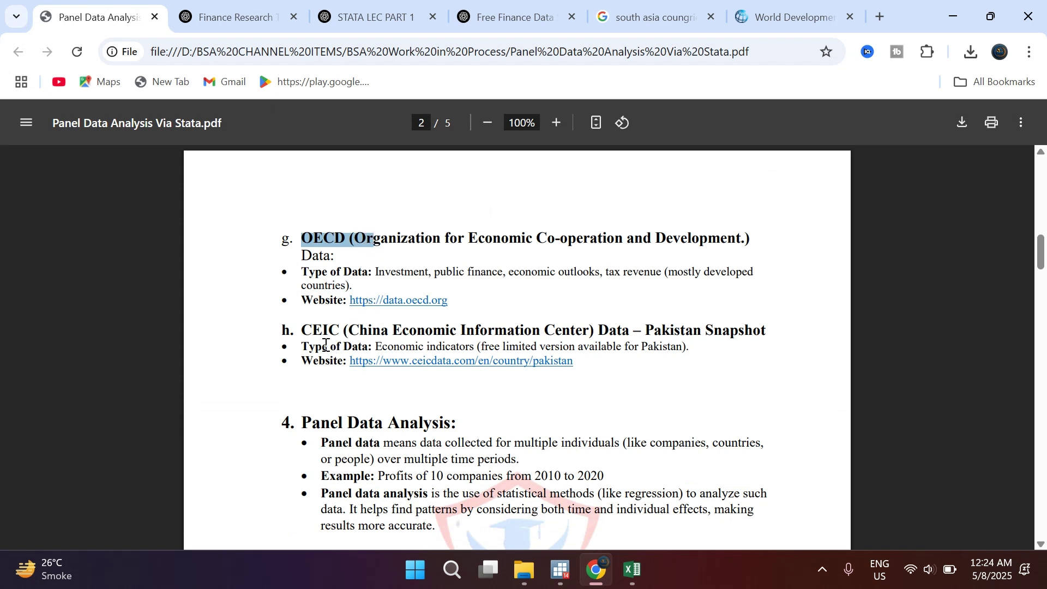
left_click_drag(302, 331, 608, 331)
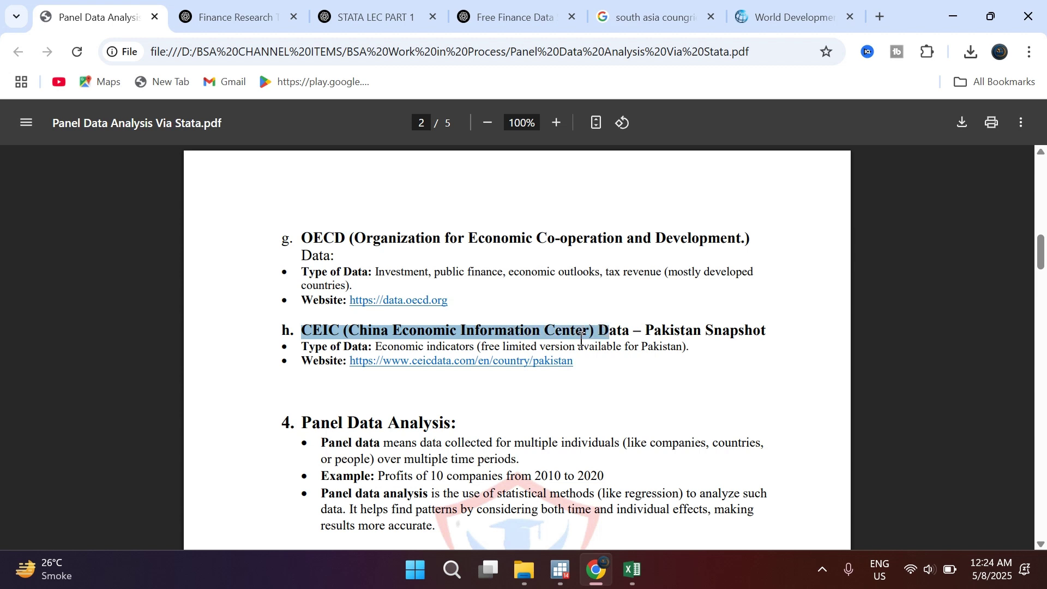
scroll(505, 344, "down", 1)
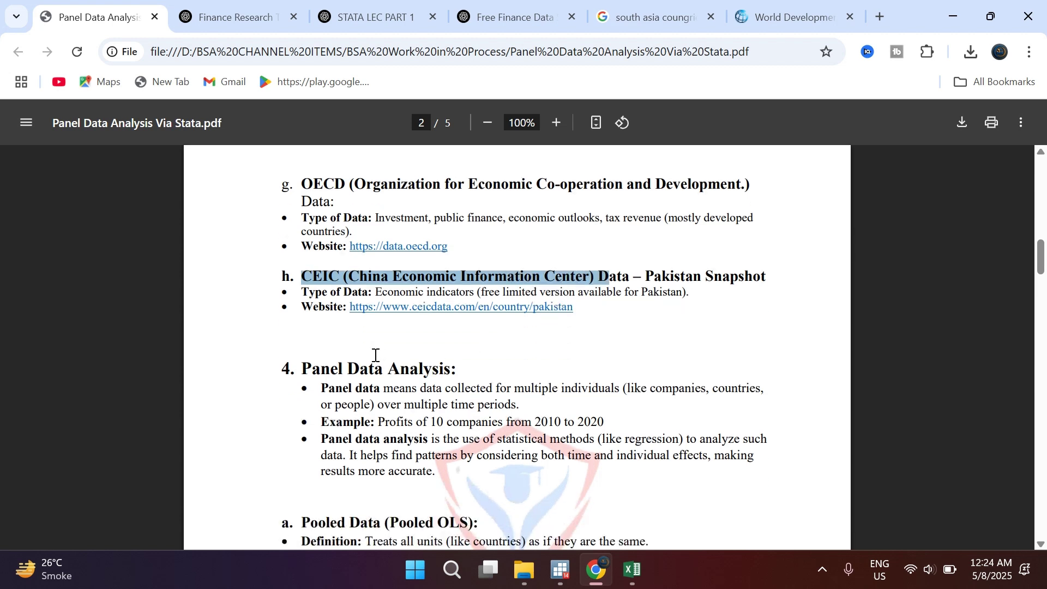
scroll(372, 369, "down", 1)
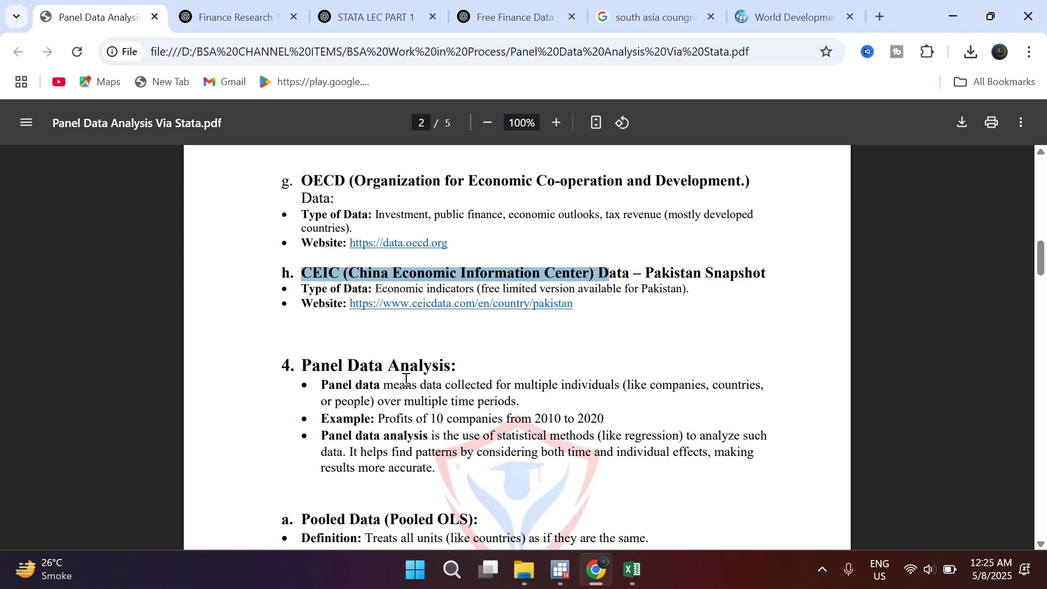
left_click(359, 300)
scroll(363, 331, "up", 1)
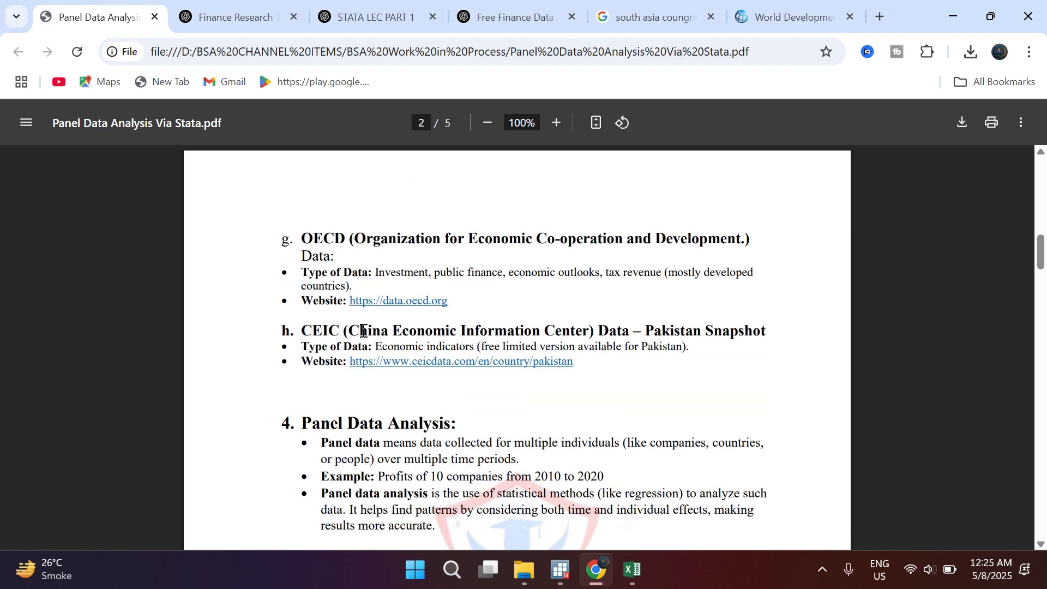
Step: Read the Panel Data Analysis section, highlighting key phrases in the definitions of panel data and panel data analysis
scroll(363, 331, "down", 1)
scroll(363, 337, "down", 1)
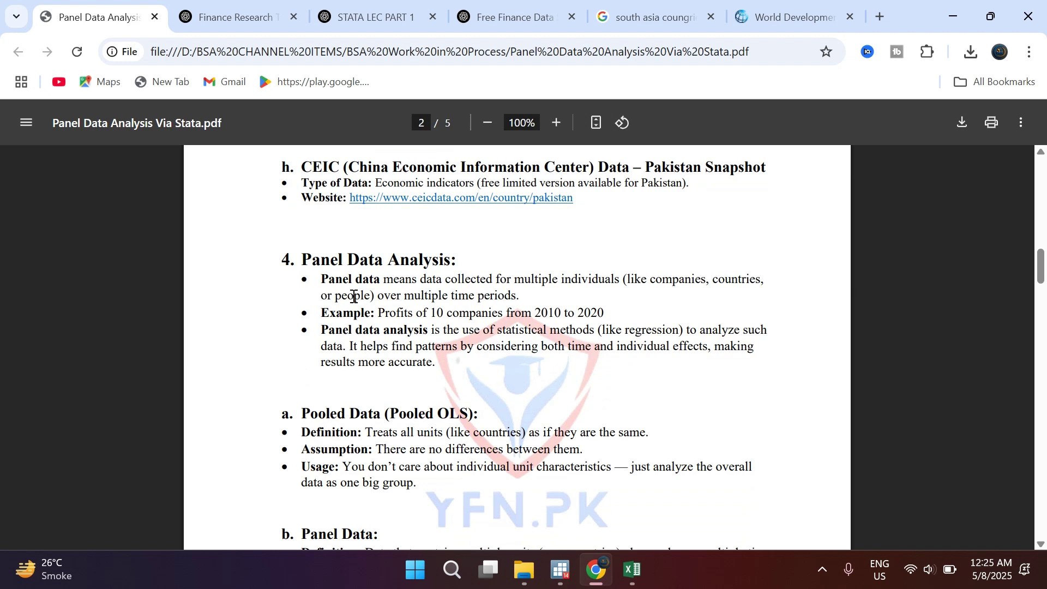
scroll(354, 296, "down", 1)
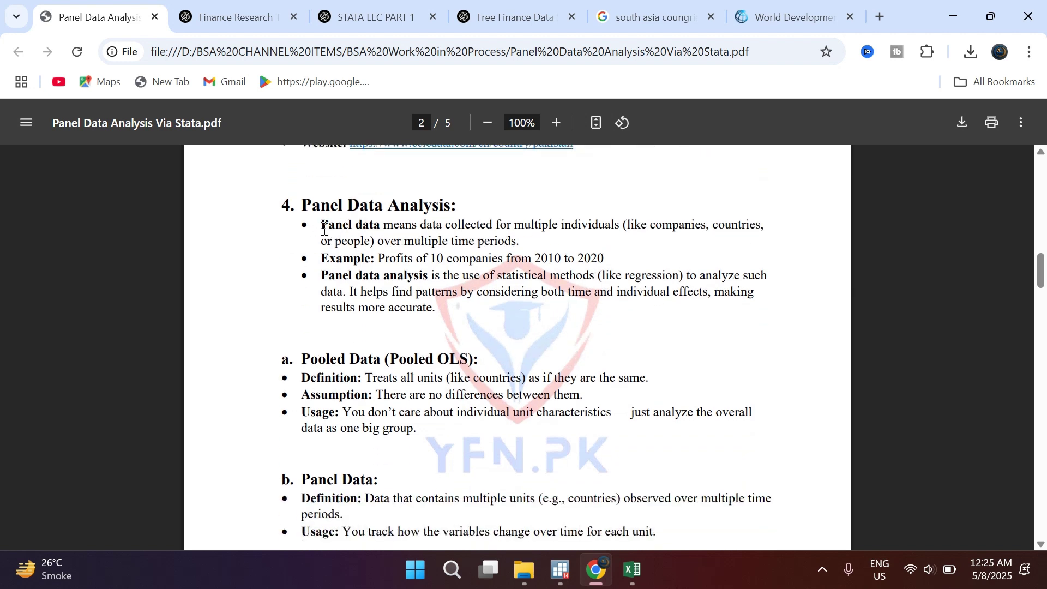
left_click_drag(322, 226, 411, 226)
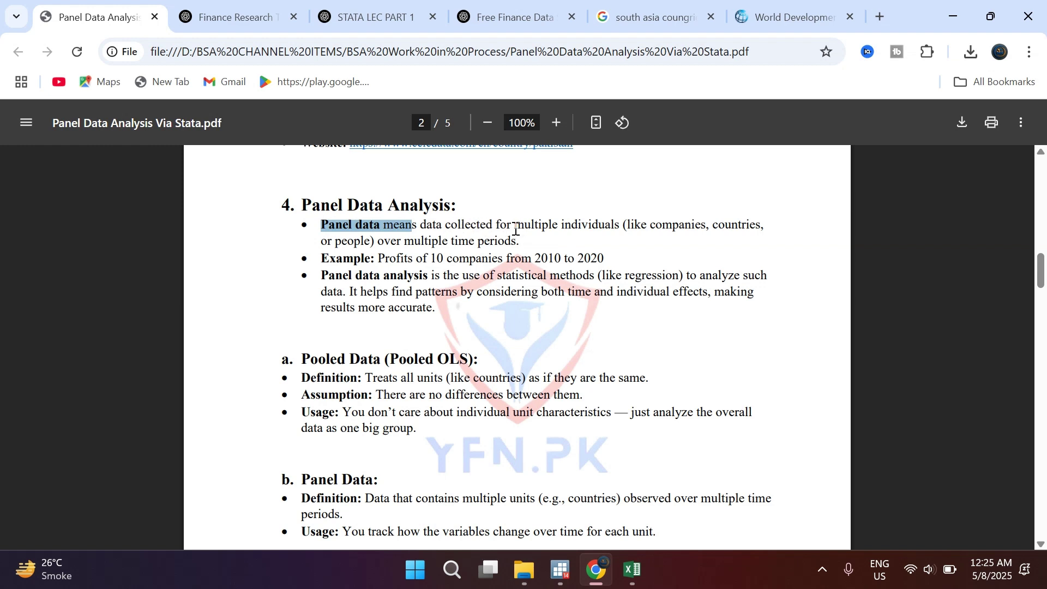
left_click_drag(512, 226, 736, 230)
left_click_drag(337, 242, 522, 241)
left_click(500, 260)
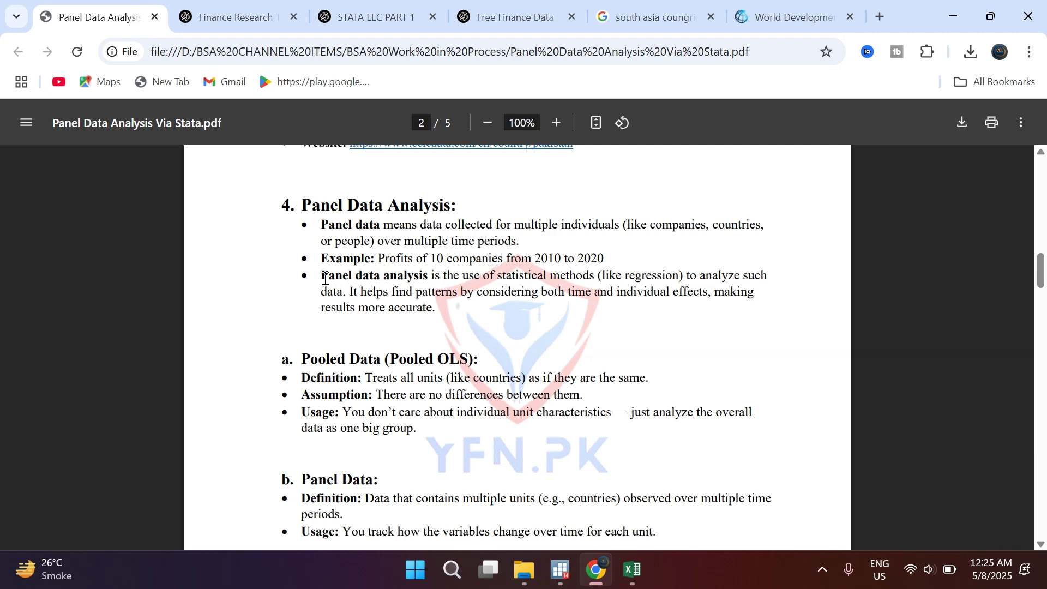
left_click_drag(322, 277, 422, 286)
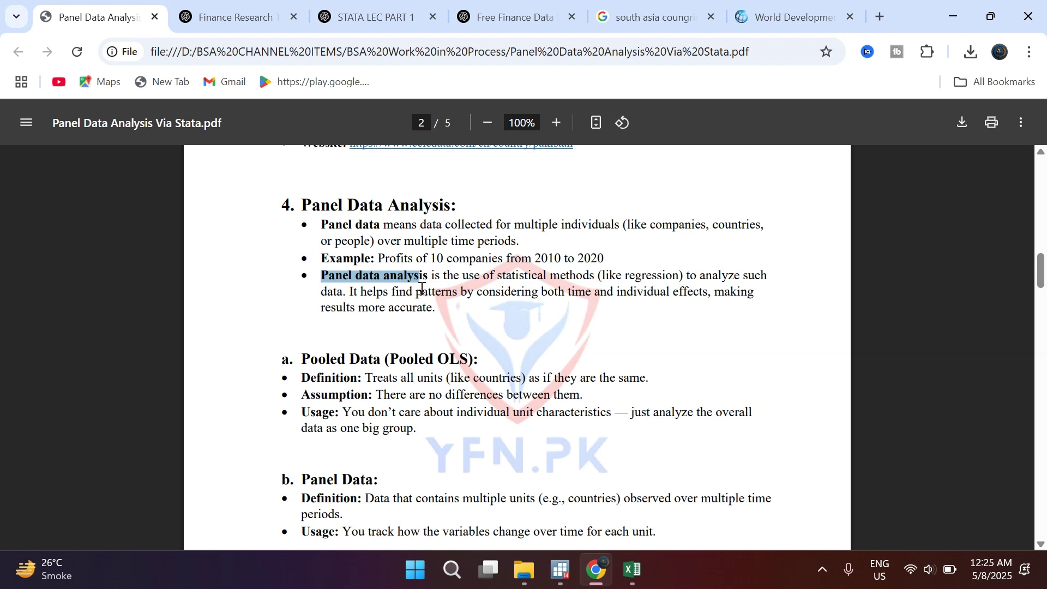
left_click_drag(497, 276, 598, 281)
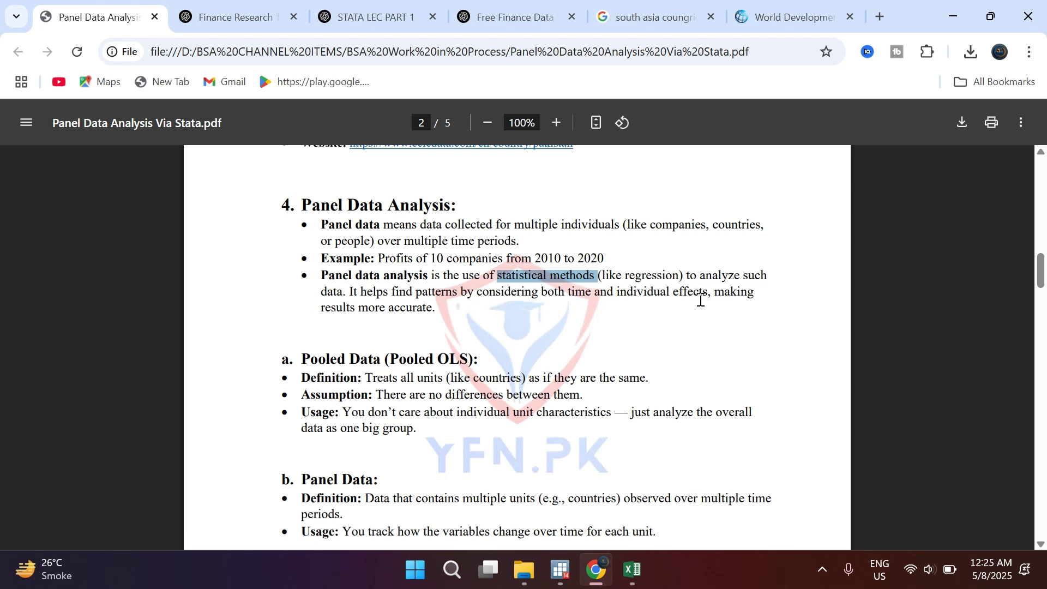
left_click_drag(708, 293, 569, 295)
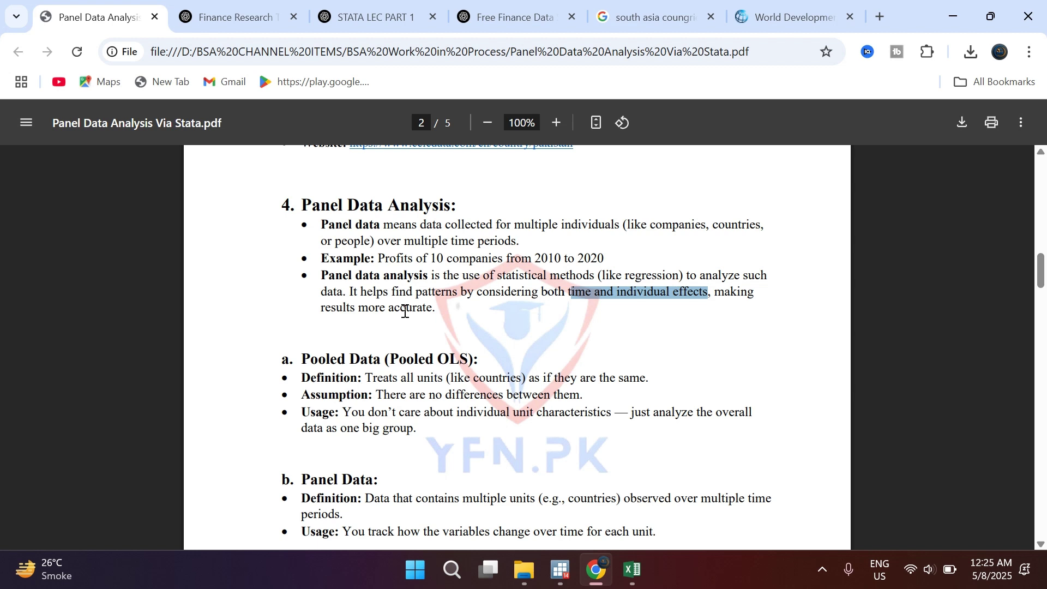
Step: Examine the Pooled Data (Pooled OLS) definition, assumption and usage, comparing them with the Panel Data Analysis section above
scroll(407, 310, "down", 1)
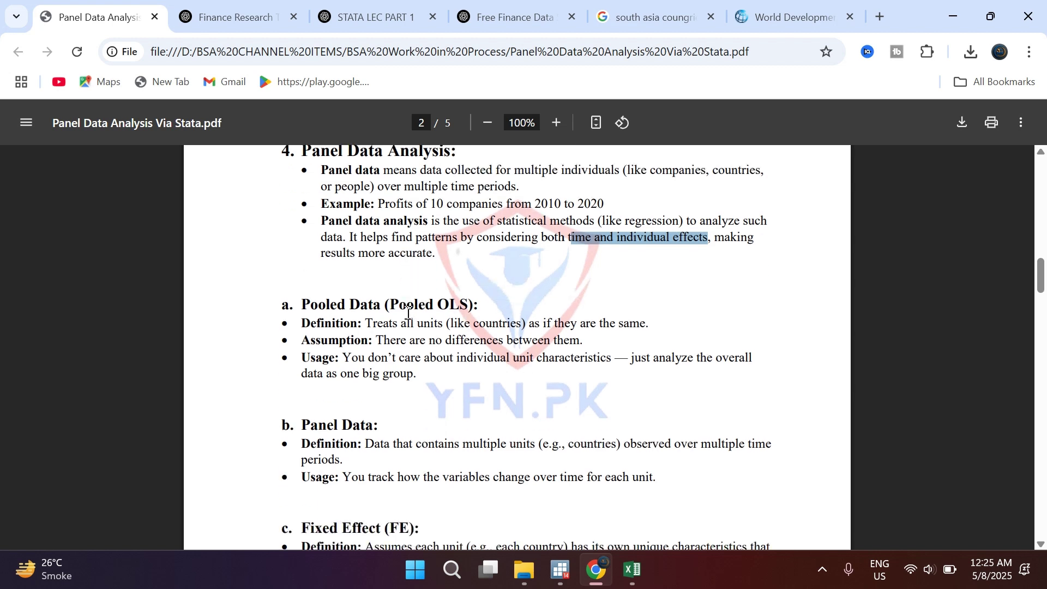
scroll(329, 281, "down", 1)
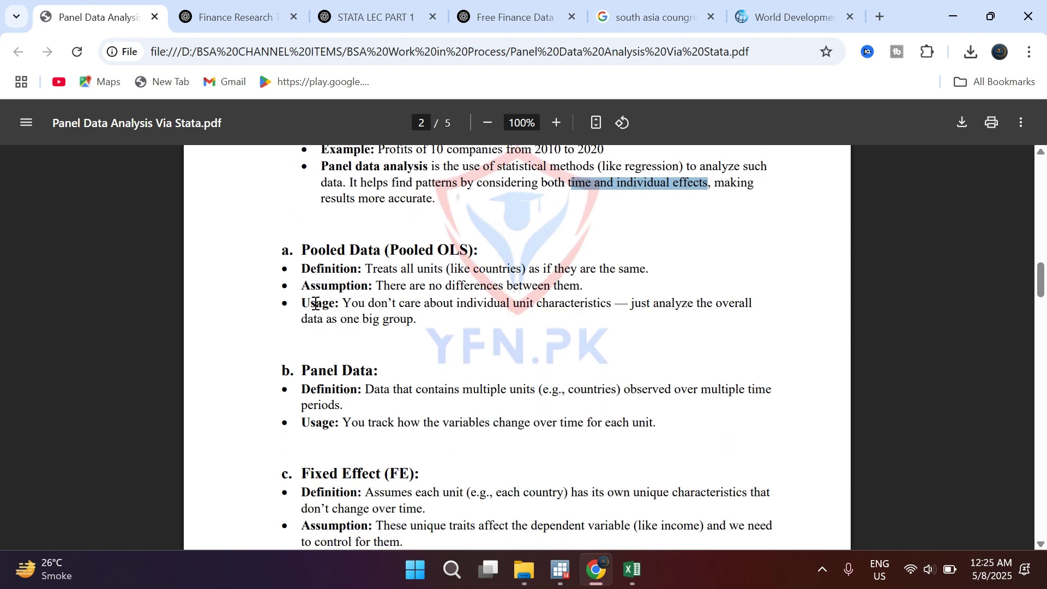
scroll(286, 315, "up", 1)
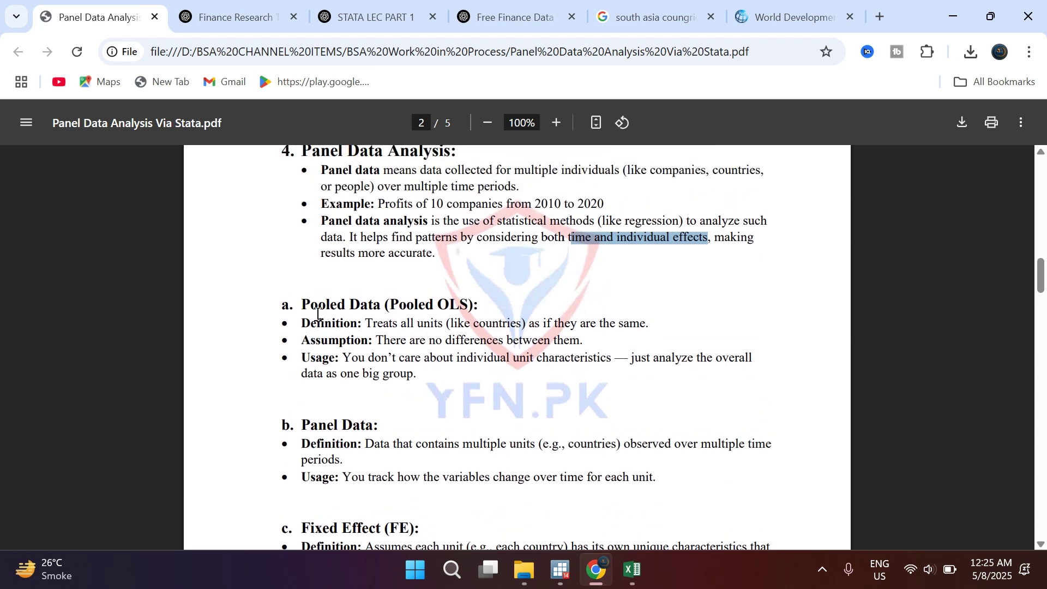
scroll(319, 314, "down", 1)
scroll(327, 311, "up", 1)
scroll(364, 317, "up", 1)
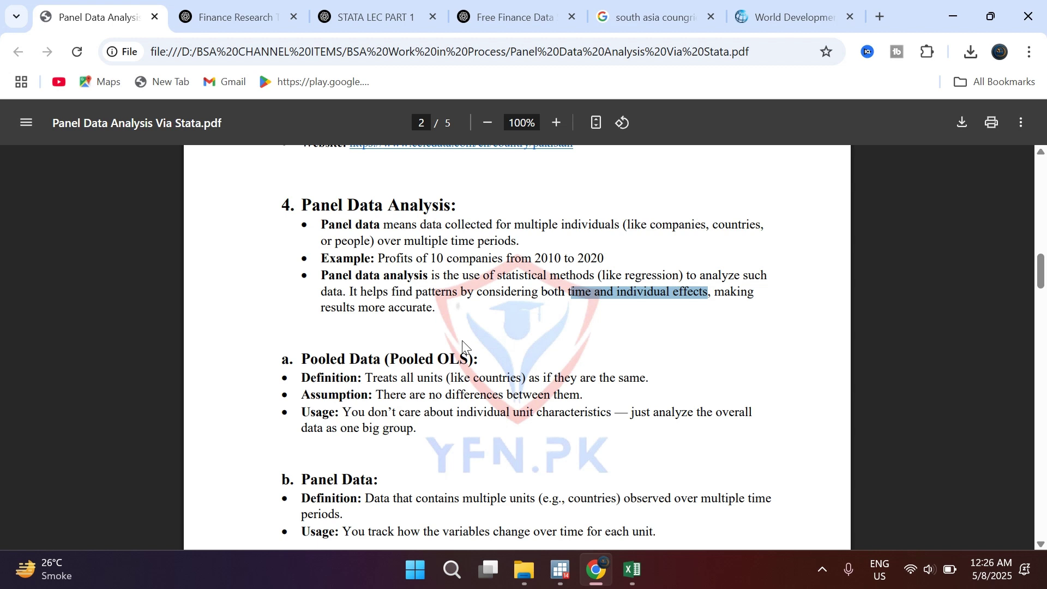
scroll(463, 340, "down", 1)
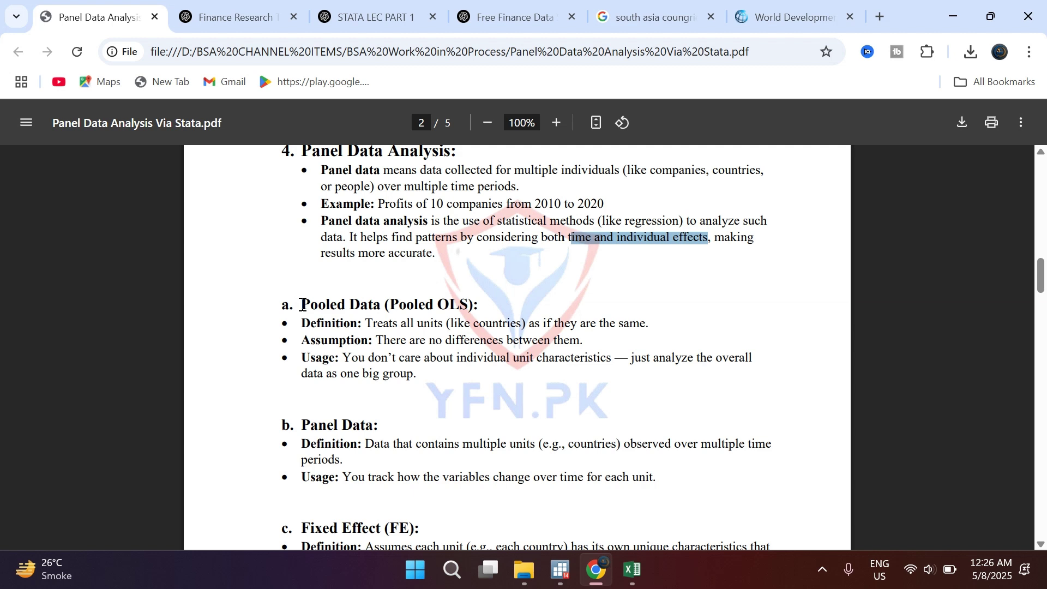
left_click_drag(302, 304, 369, 317)
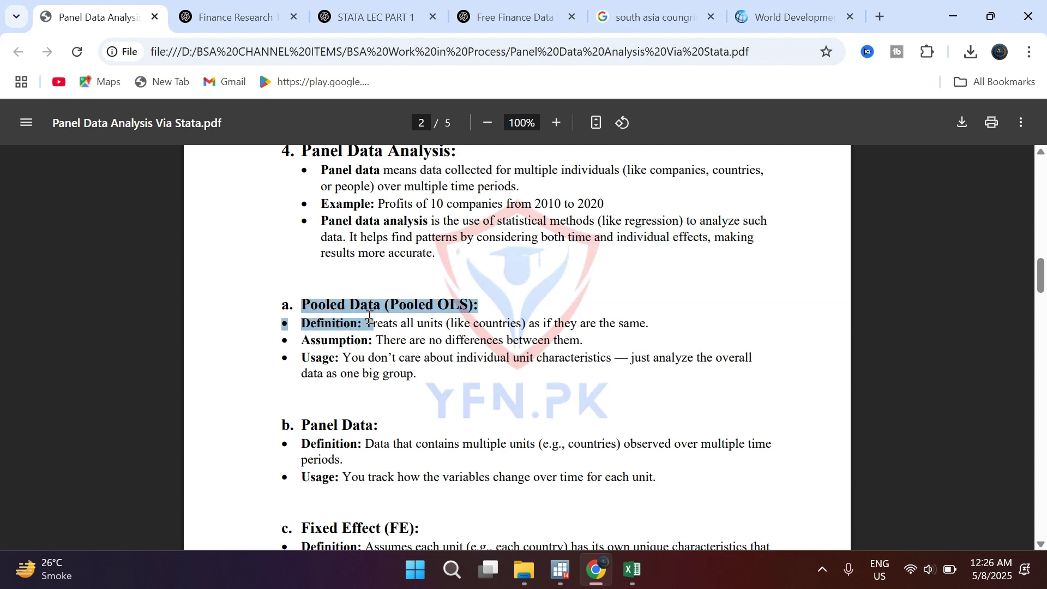
left_click(381, 354)
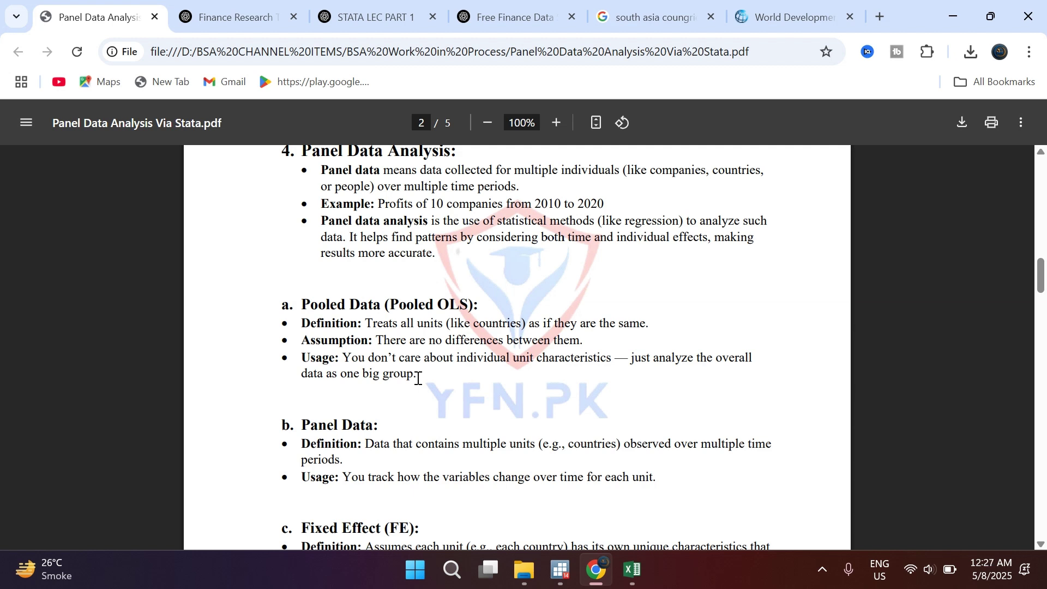
left_click_drag(300, 304, 381, 303)
left_click(388, 336)
scroll(350, 308, "up", 4)
scroll(354, 332, "down", 3)
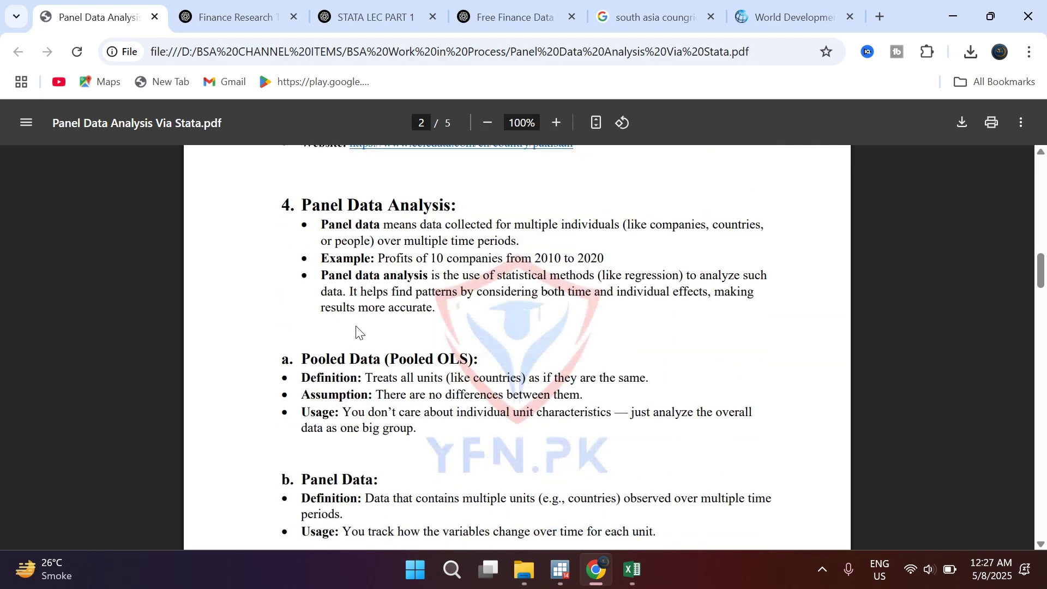
Step: Read the Panel Data, Fixed Effect and Random Effect definitions down to the diagram comparing the pool, random and fixed models
scroll(355, 327, "down", 5)
scroll(351, 316, "up", 1)
scroll(353, 321, "down", 1)
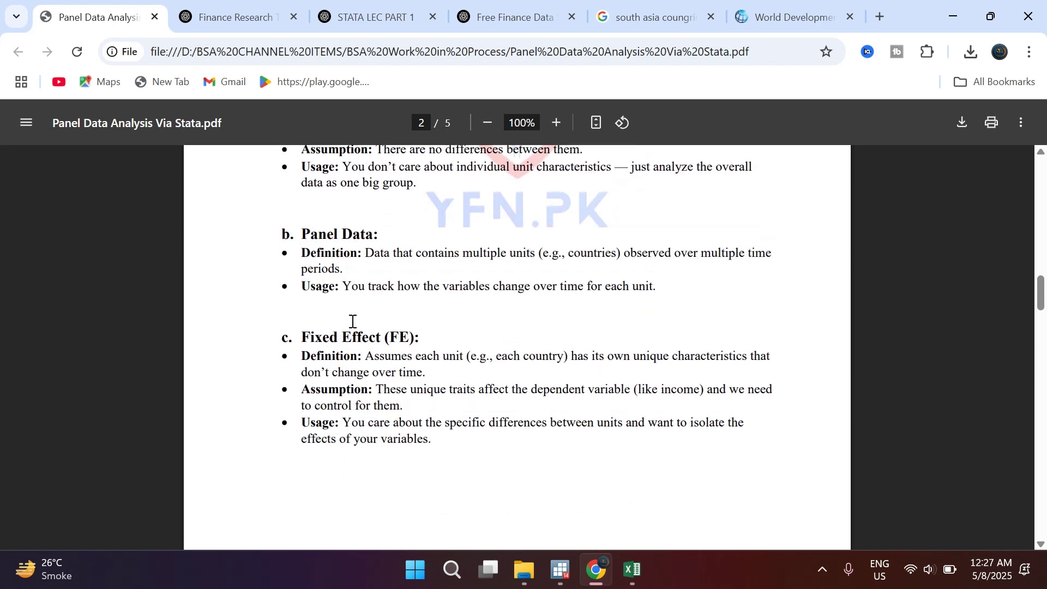
scroll(353, 321, "down", 9)
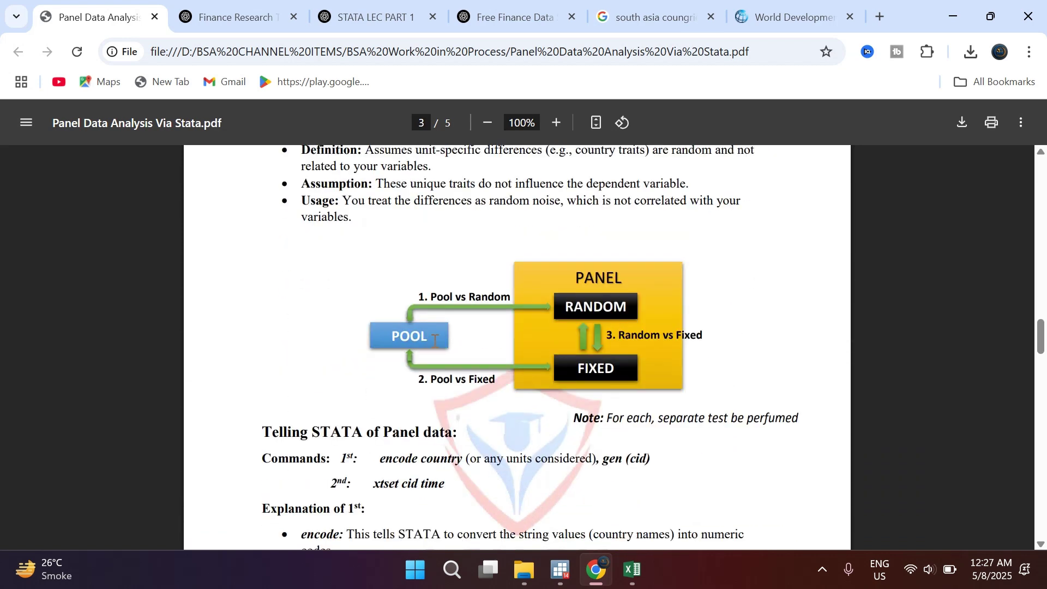
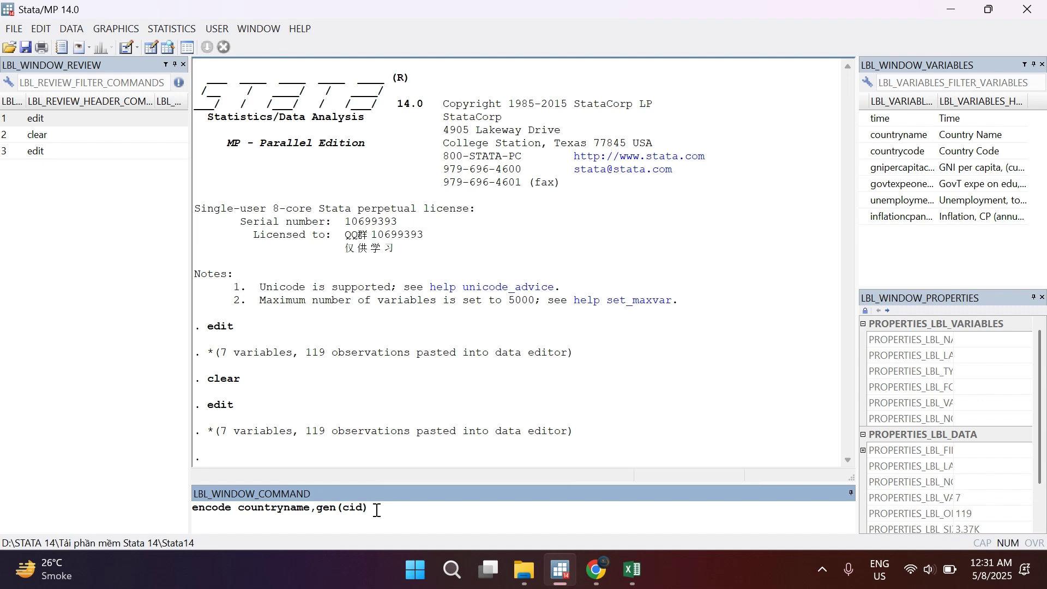
Step: Run encode countryname,gen(cid) in Stata to create a numeric country identifier from the country names
key("Return")
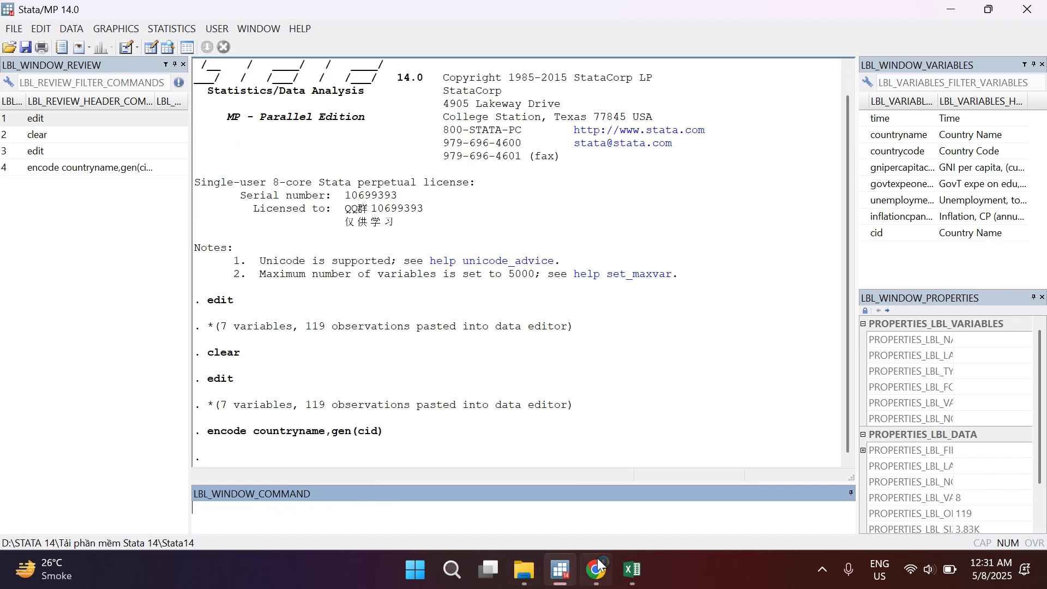
Step: Switch to the PDF in Chrome and study the xtset cid time command, highlighting its individual parts
left_click(589, 577)
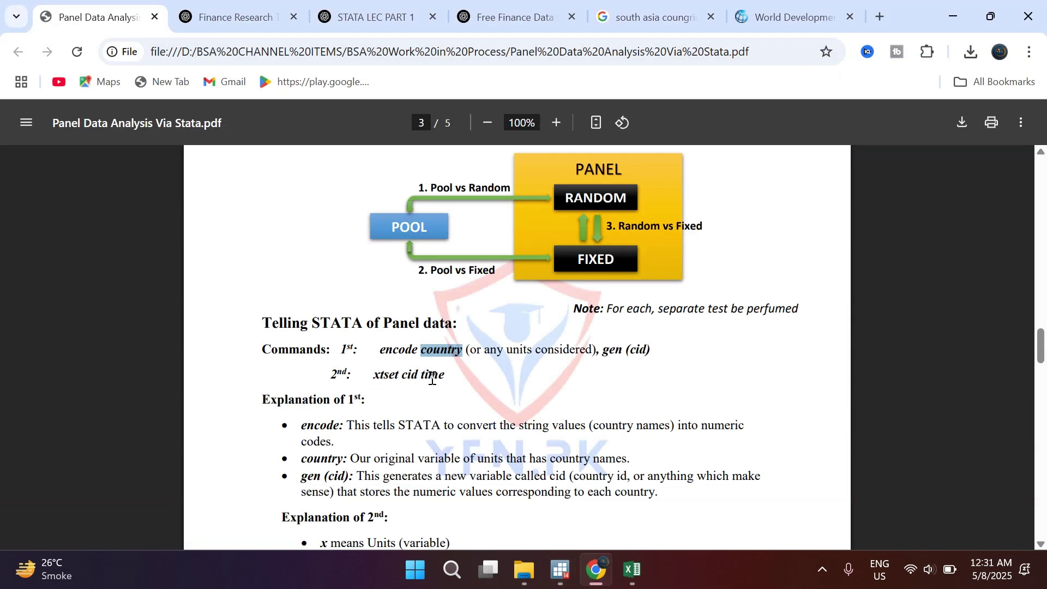
left_click_drag(374, 376, 380, 377)
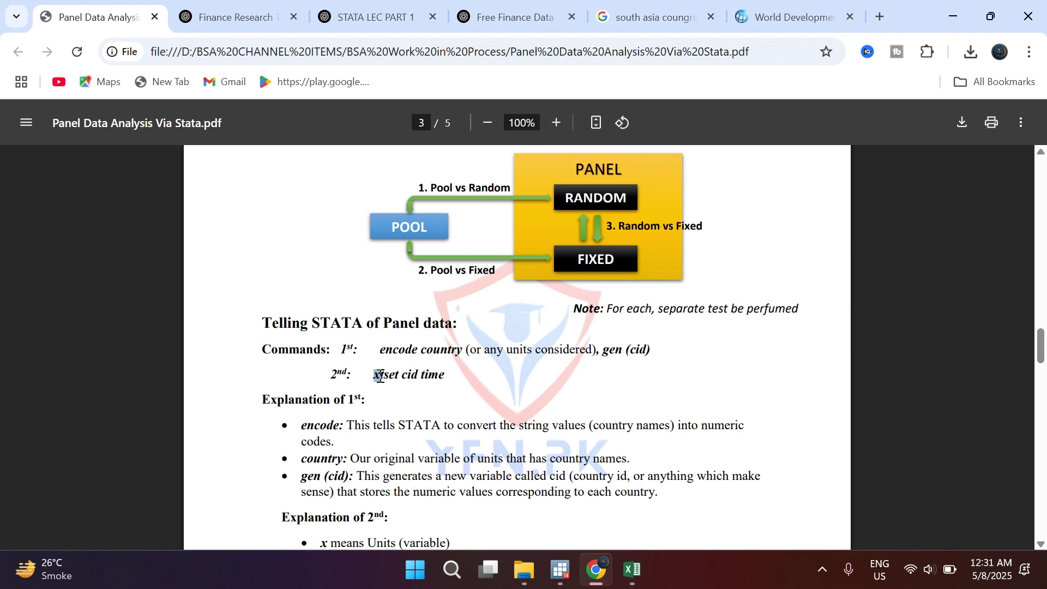
left_click_drag(386, 376, 417, 379)
left_click(405, 382)
left_click_drag(421, 378, 440, 382)
left_click(430, 403)
Step: Copy xtset cid time from the PDF and run it in Stata to declare the data as panel data
left_click_drag(375, 378, 447, 374)
key("ctrl+c")
left_click(560, 570)
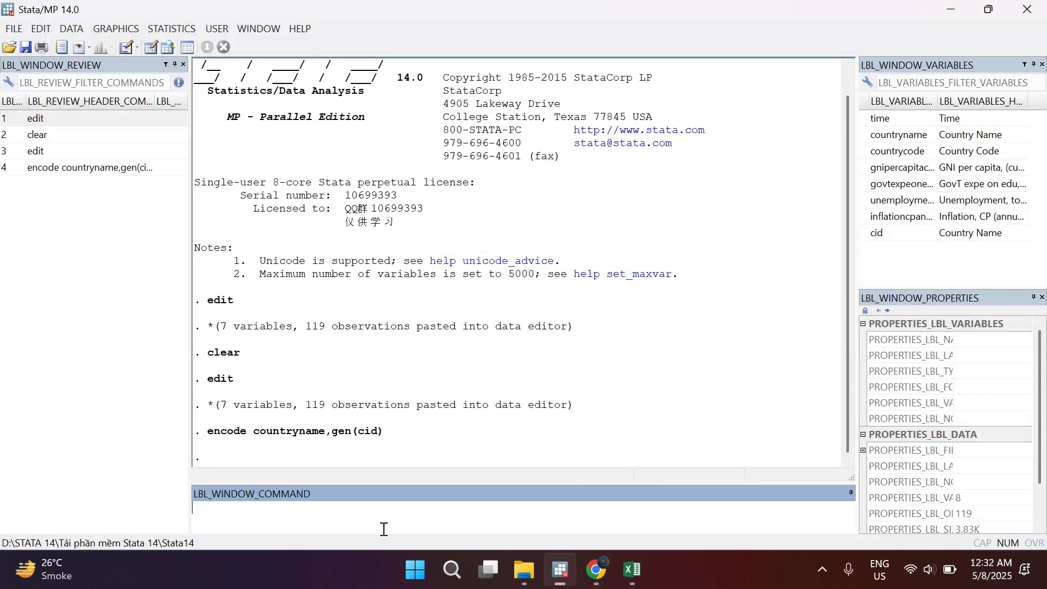
key("ctrl+v")
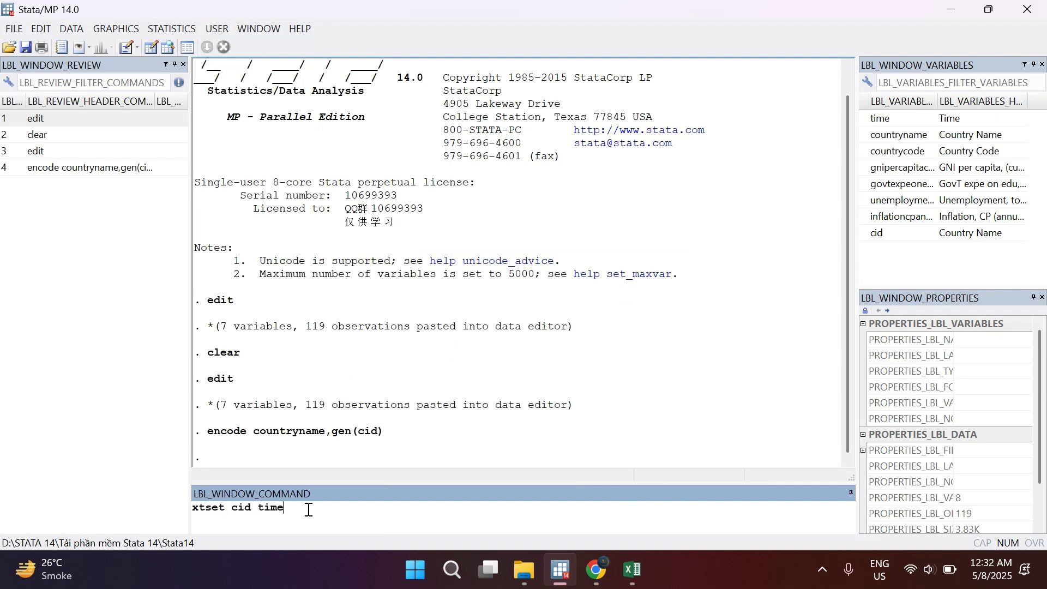
key("Return")
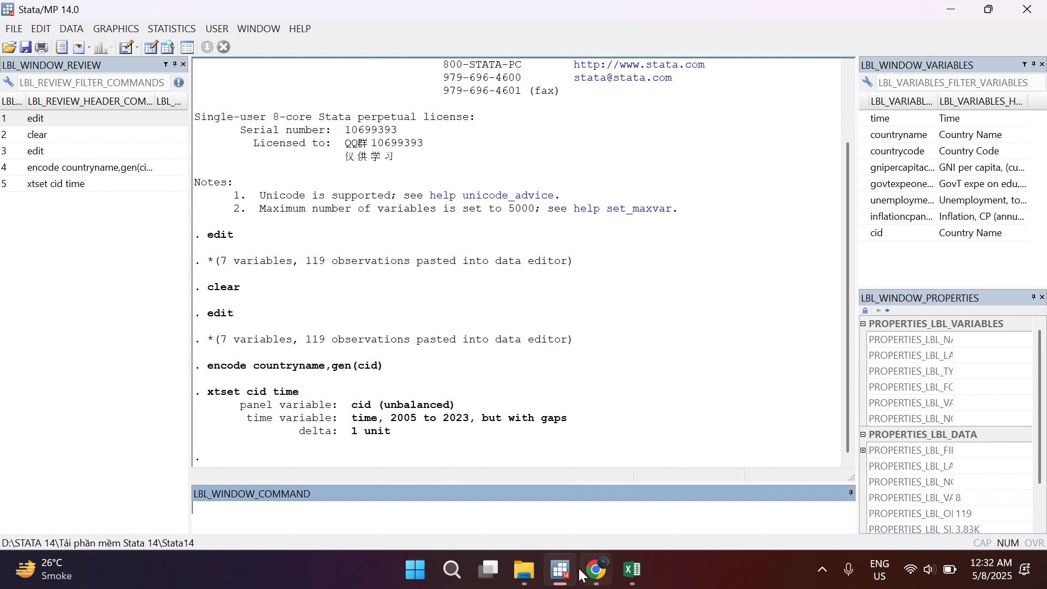
Step: Return to the PDF in Chrome and read the explanations of both panel setup commands through to the Pool vs Random Effect heading
left_click(628, 580)
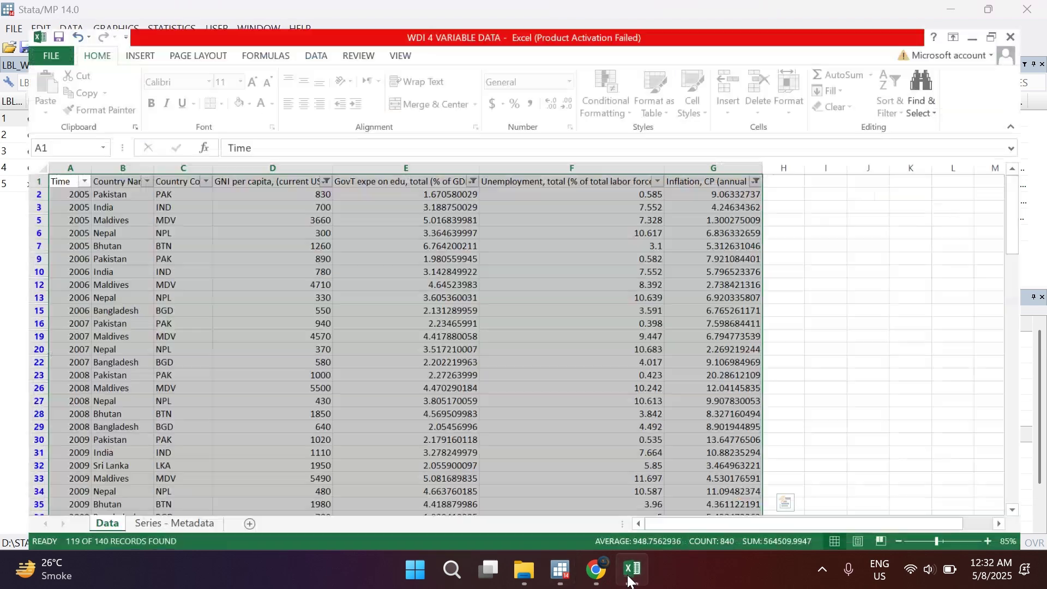
left_click(628, 580)
left_click(597, 573)
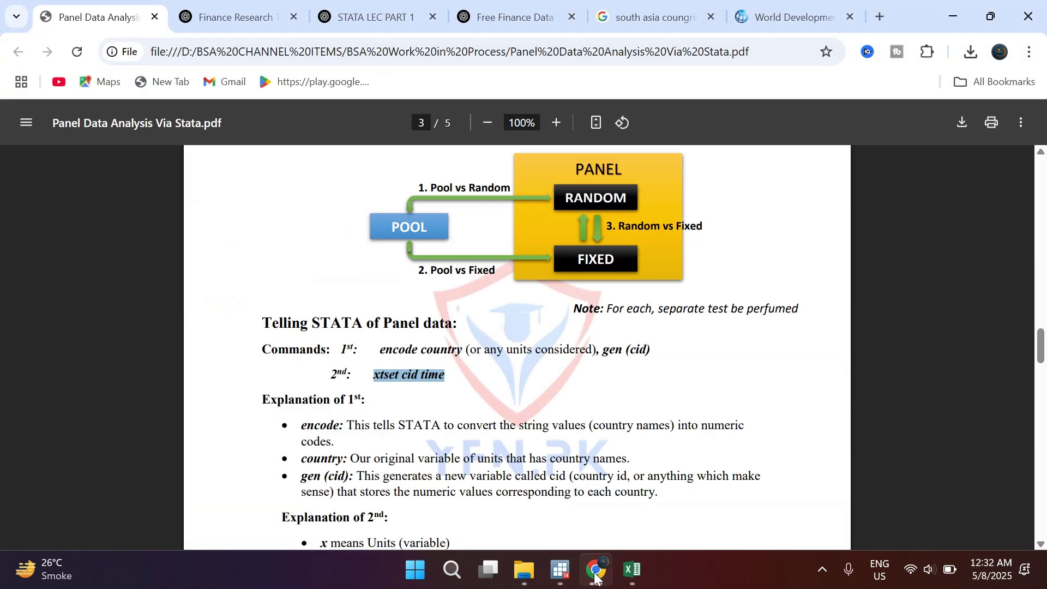
scroll(484, 454, "down", 1)
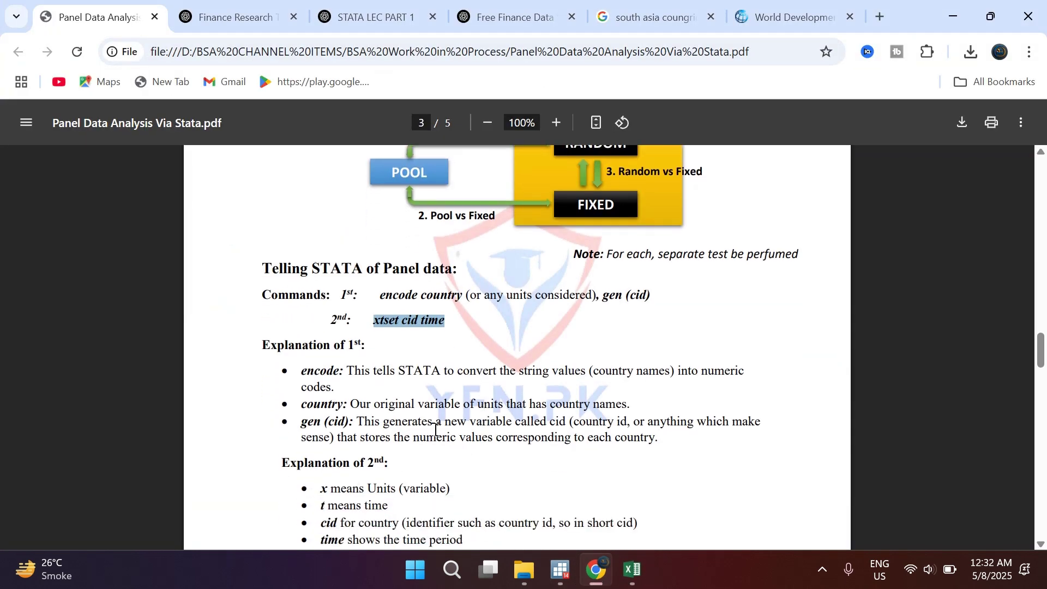
scroll(439, 423, "down", 1)
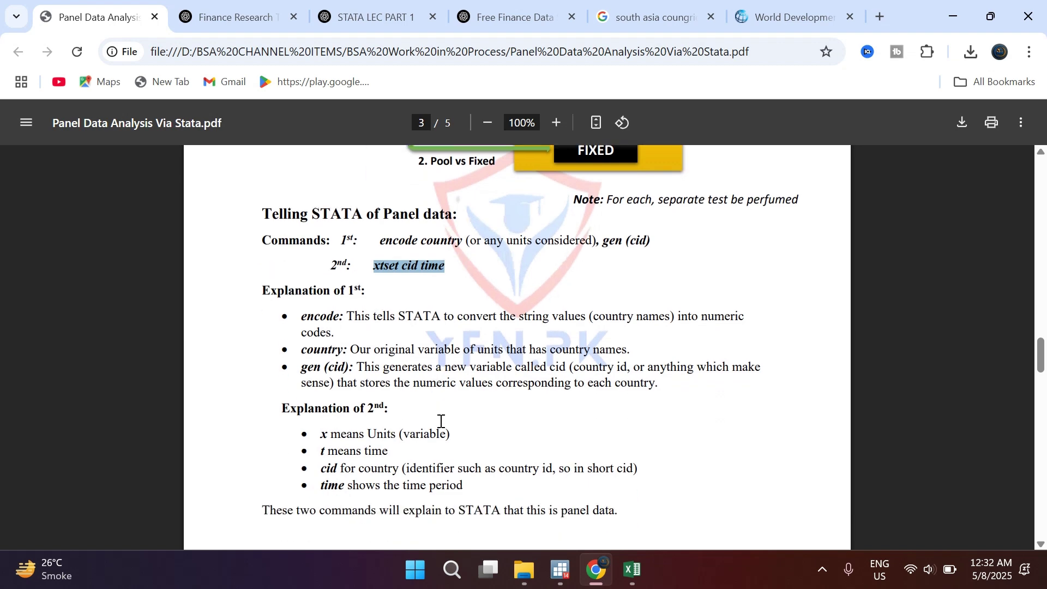
scroll(441, 421, "down", 4)
scroll(441, 421, "up", 2)
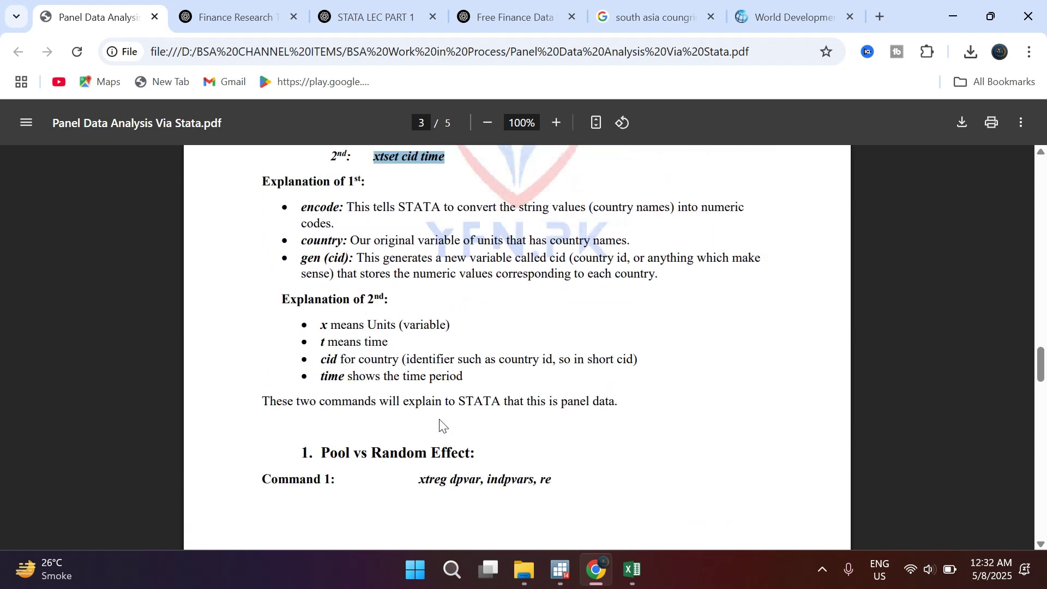
scroll(437, 420, "up", 1)
scroll(434, 419, "down", 2)
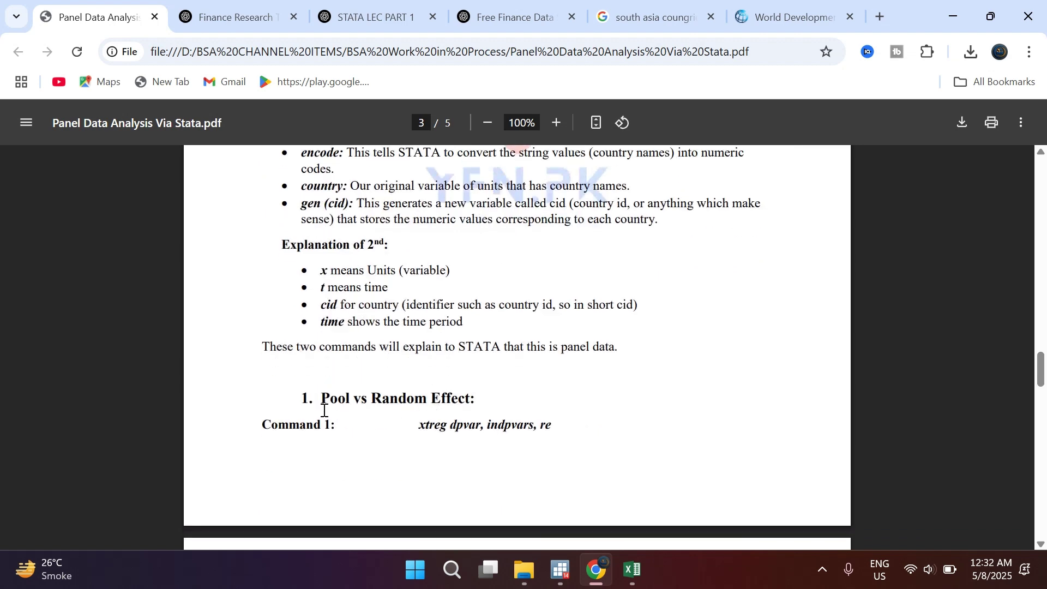
scroll(323, 401, "up", 2)
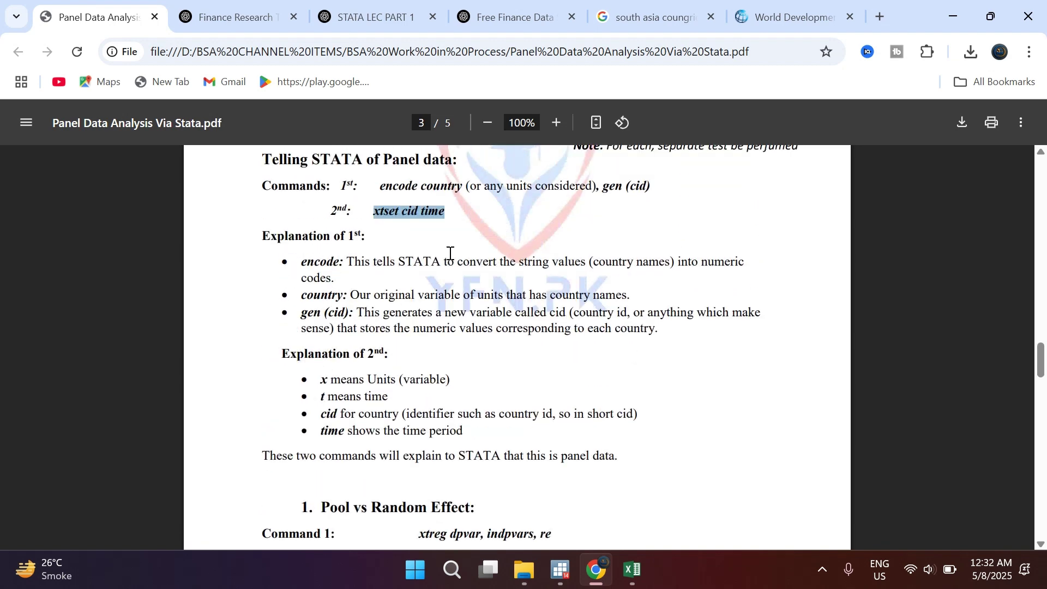
scroll(328, 299, "up", 2)
scroll(323, 297, "down", 2)
scroll(346, 374, "down", 1)
scroll(330, 354, "down", 2)
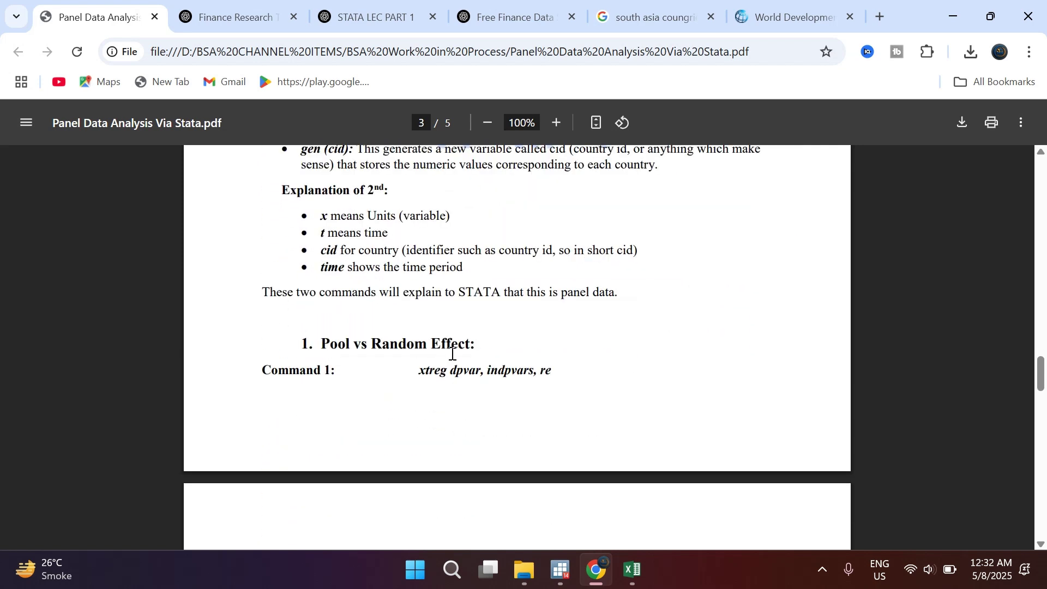
scroll(452, 355, "down", 1)
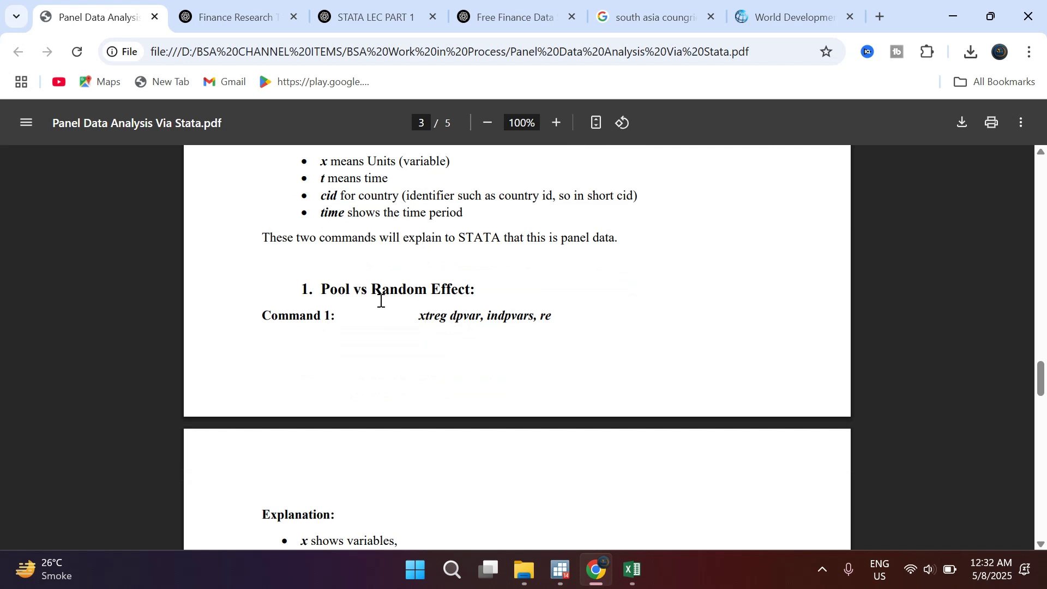
Step: Examine the xtreg dpvar, indpvars, re command under Pool vs Random Effect, highlighting its syntax
left_click_drag(417, 315, 560, 317)
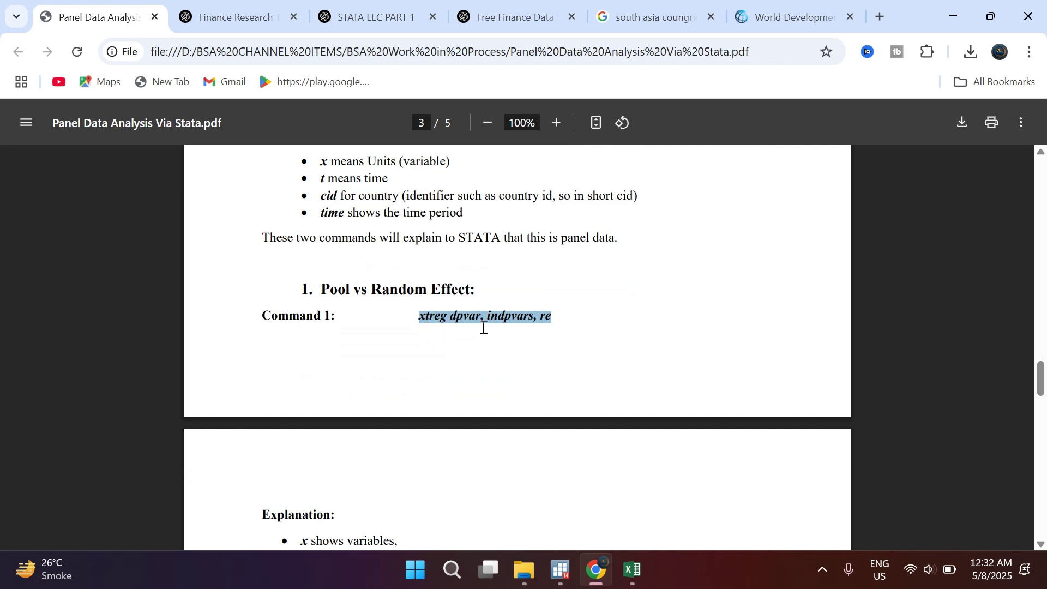
left_click(523, 330)
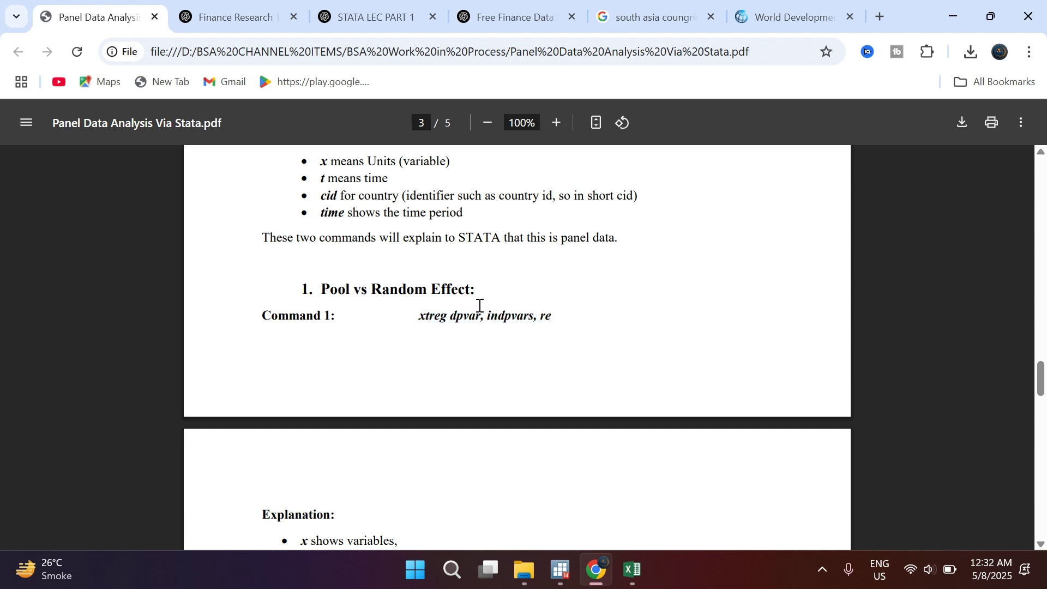
left_click_drag(487, 321, 474, 320)
left_click(491, 341)
Step: Run a random-effects xtreg in Stata of gnipercapitacurrentus on govtexpeonedutotalofgdp, unemploymenttotaloftotallaborfor and inflationcpannual with the re option
left_click(560, 570)
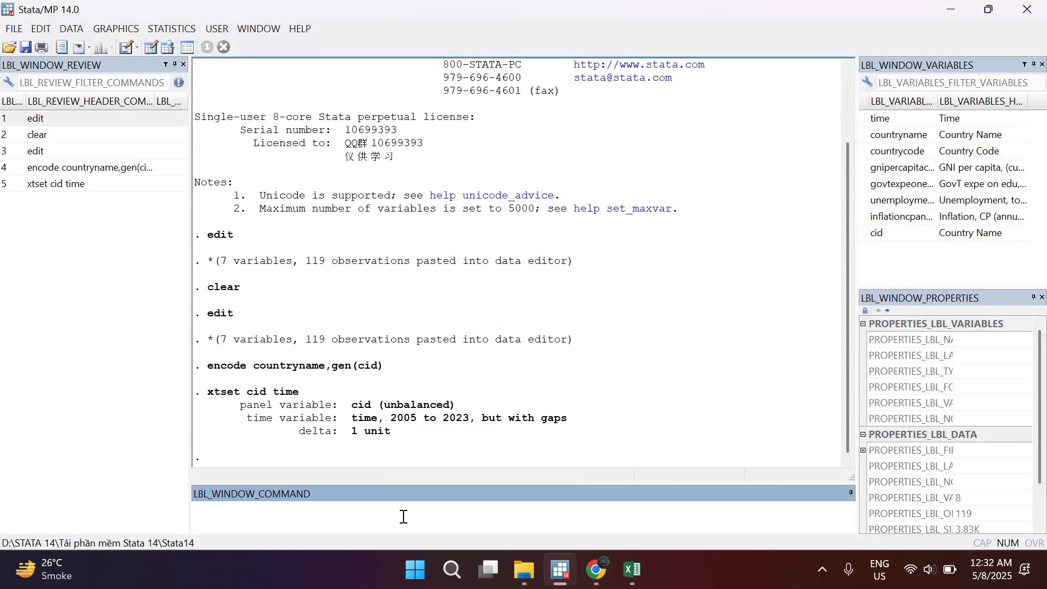
type("xtreg")
left_click(864, 167)
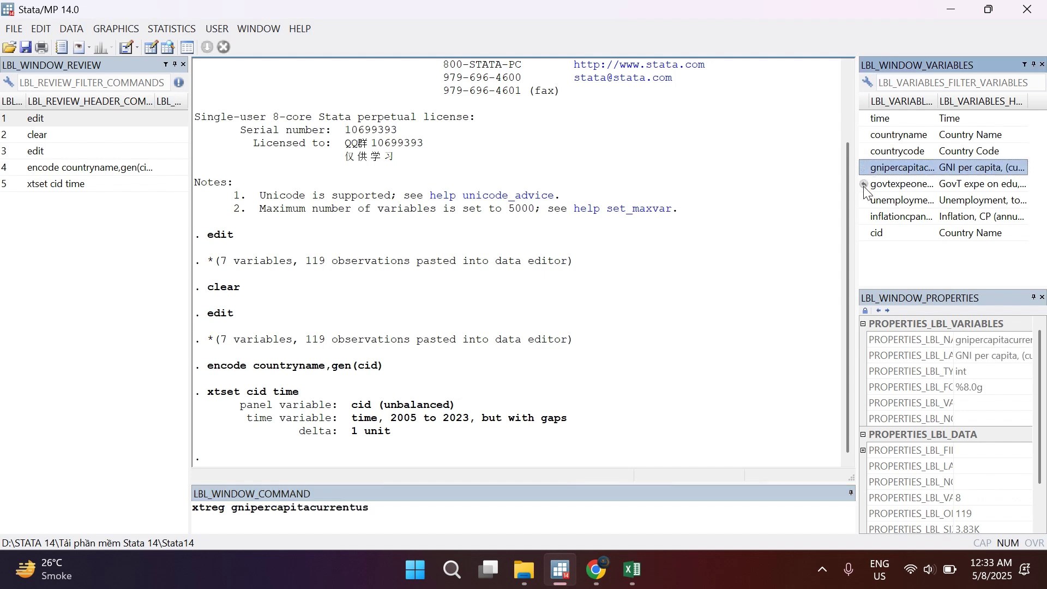
left_click(864, 184)
left_click(864, 201)
left_click(864, 217)
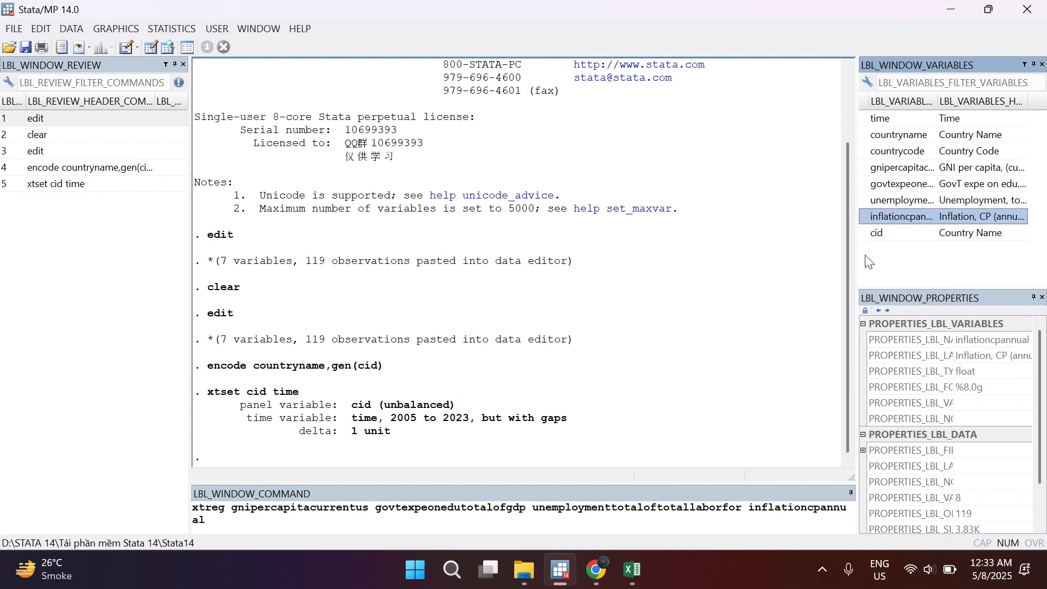
type(",re")
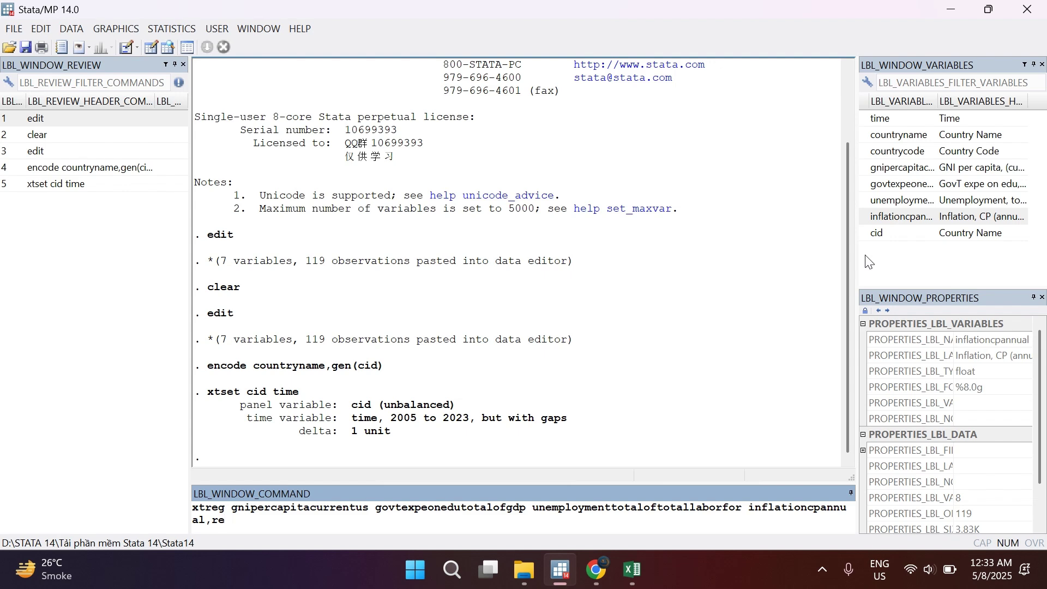
key("Return")
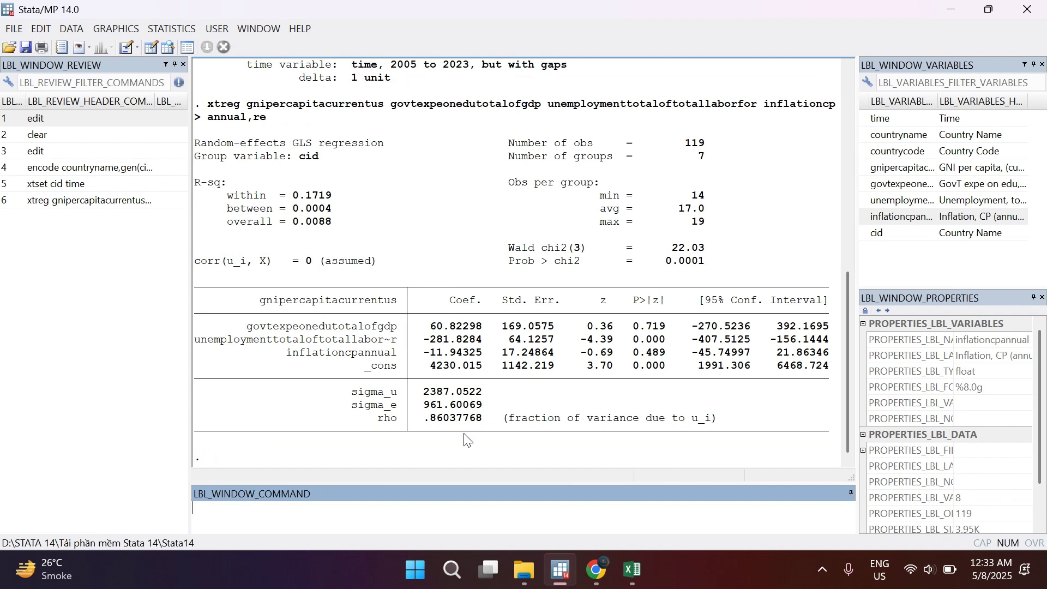
Step: Copy the xttest0 command from page 4 of the PDF and run the Breusch-Pagan Lagrange multiplier test in Stata
mouse_move(633, 579)
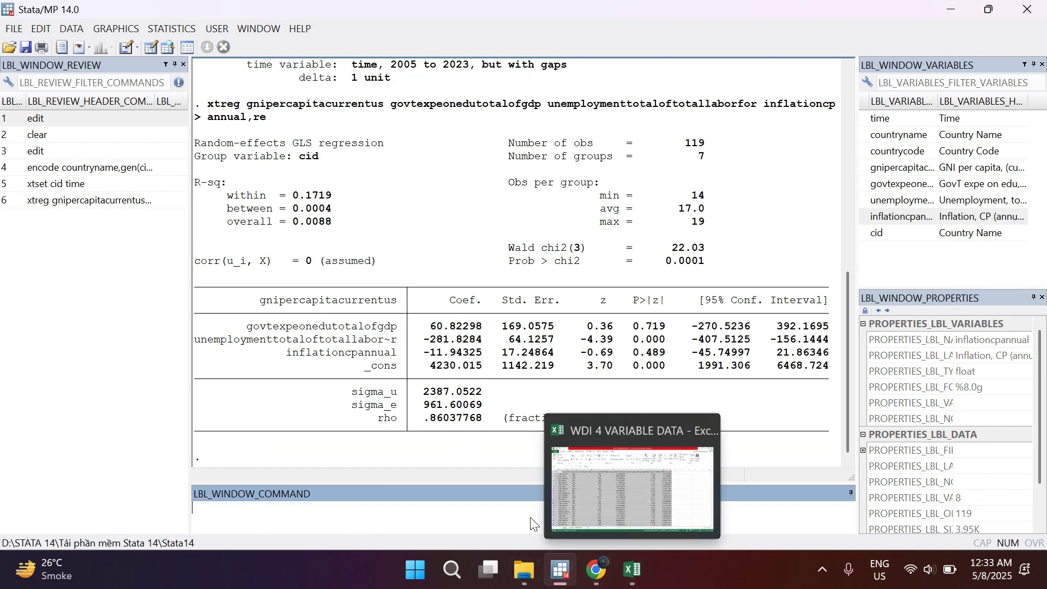
mouse_move(569, 582)
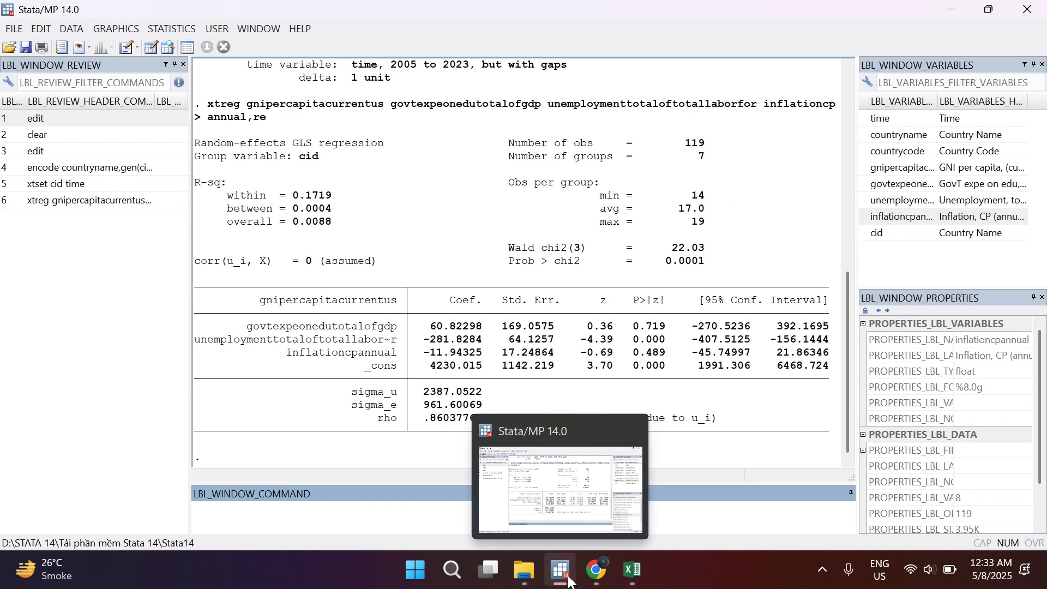
left_click(597, 572)
scroll(371, 400, "down", 4)
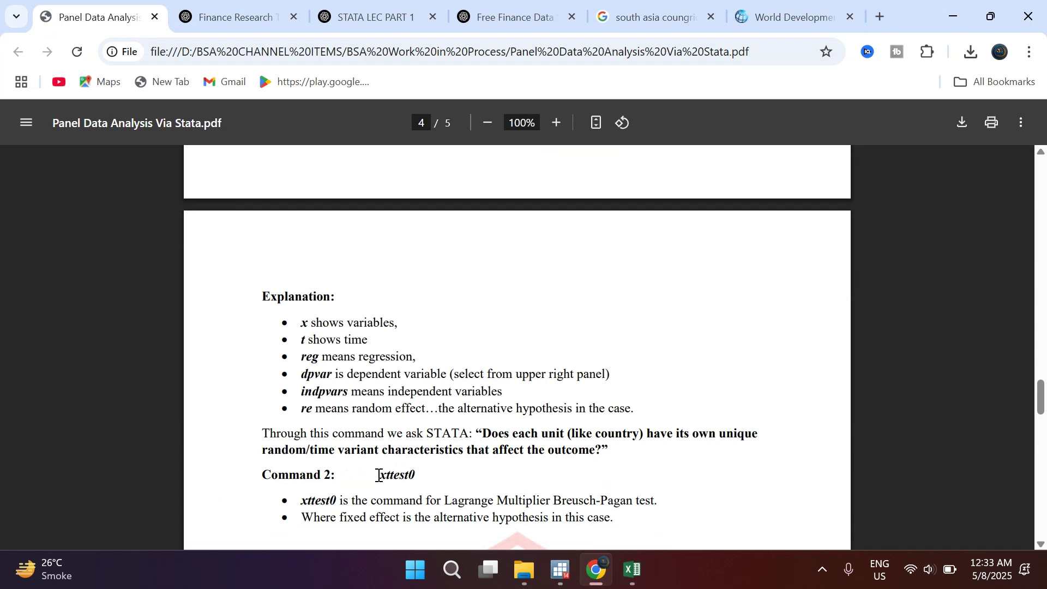
left_click_drag(379, 474, 423, 475)
key("ctrl+c")
left_click(560, 570)
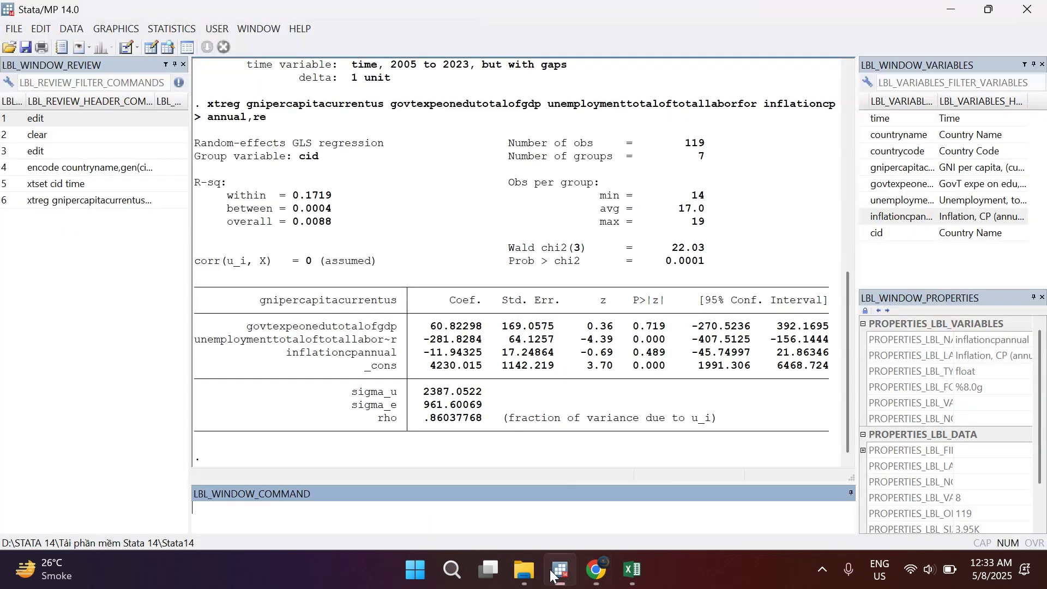
key("ctrl+v")
key("Return")
Step: Examine the xttest0 output, highlighting the Prob > chibar2 value and comparing it with the random-effects regression results above
left_click_drag(540, 434, 494, 438)
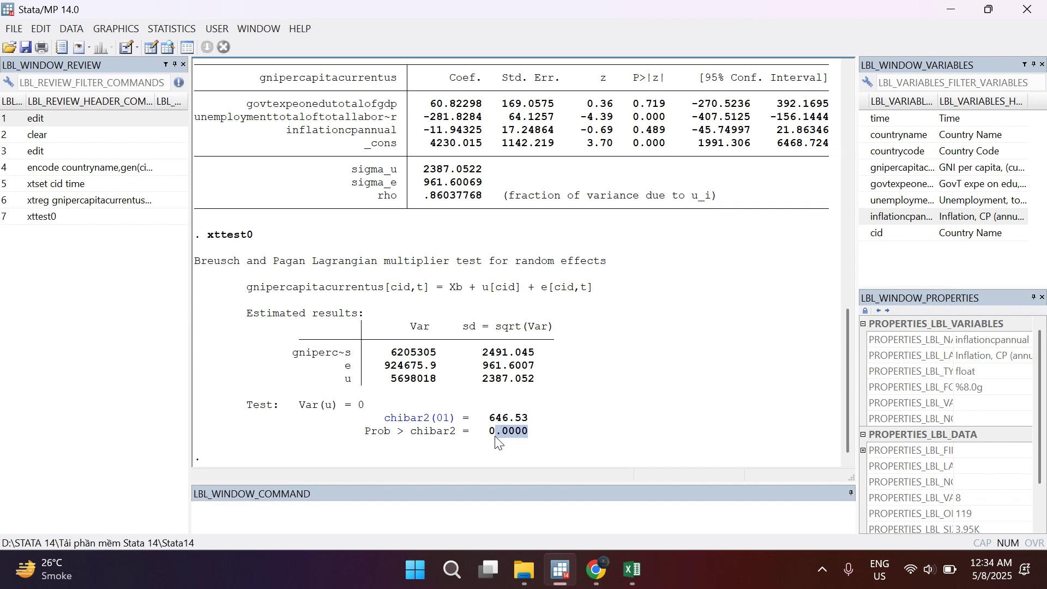
scroll(494, 450, "up", 1)
scroll(493, 450, "up", 1)
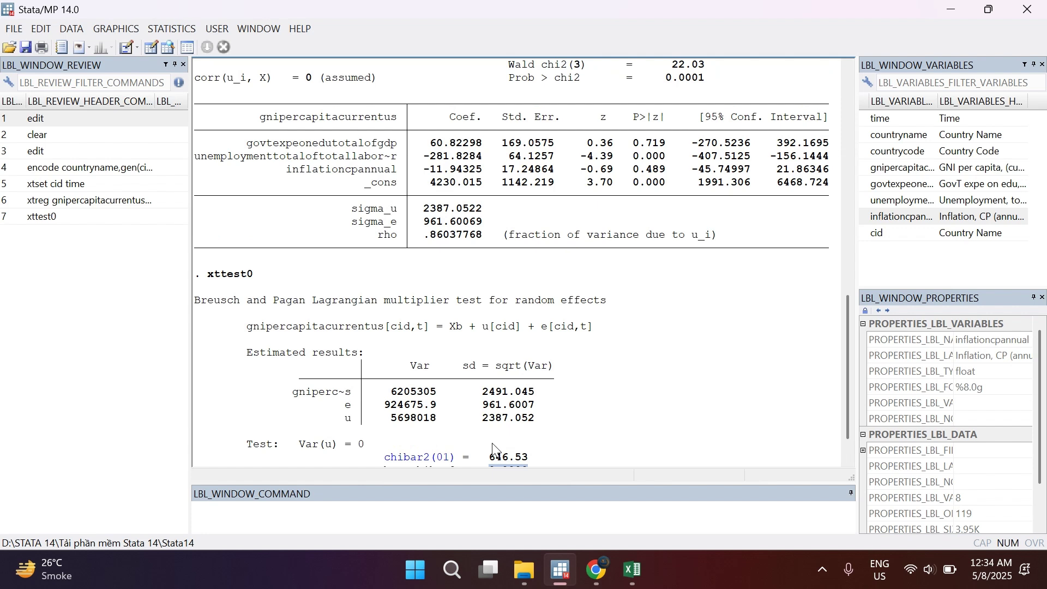
scroll(493, 450, "down", 3)
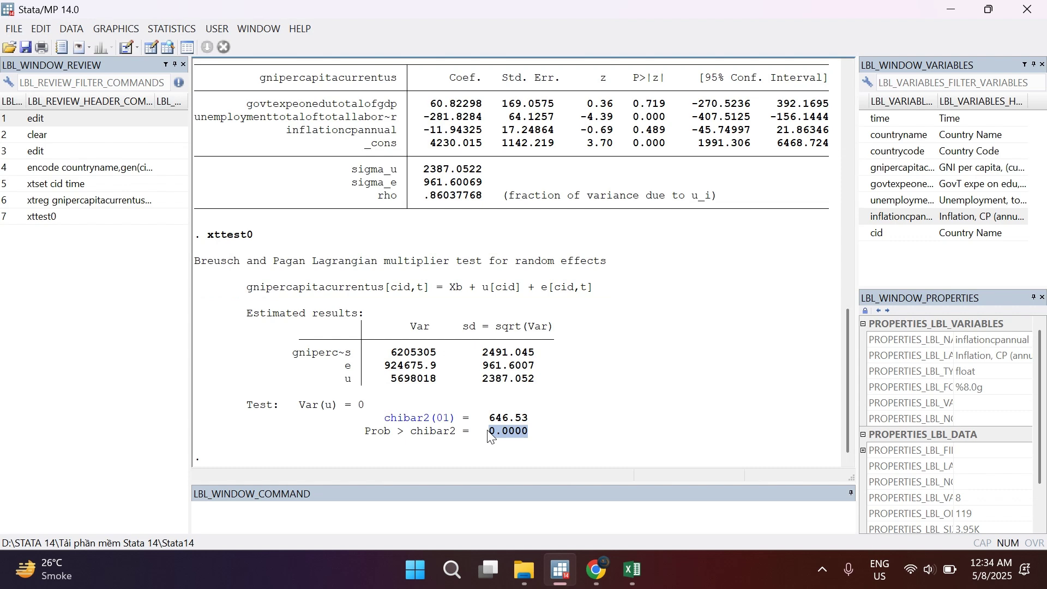
scroll(490, 434, "up", 3)
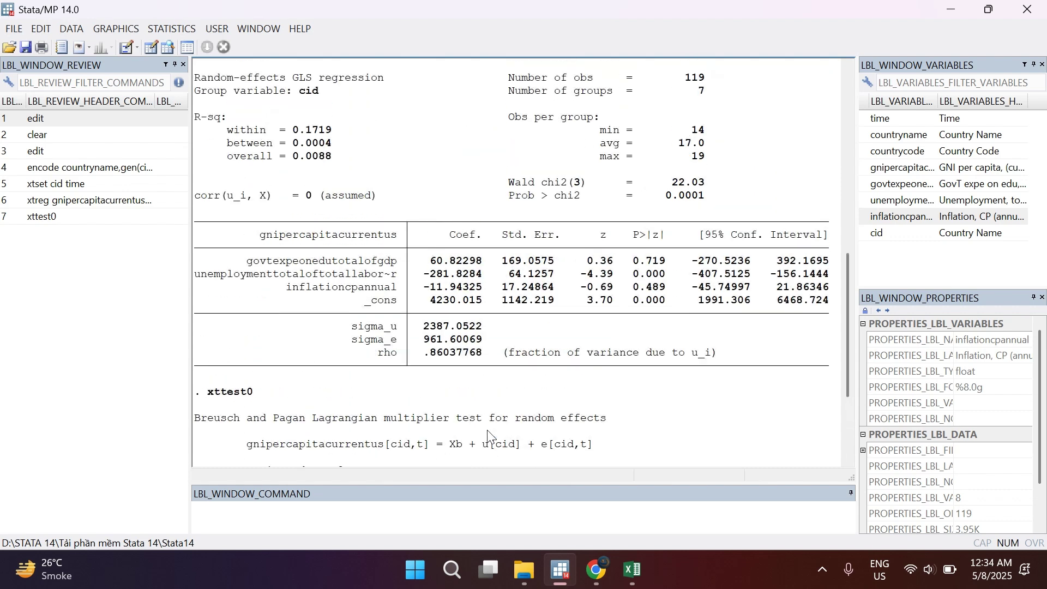
scroll(489, 435, "down", 3)
mouse_move(597, 572)
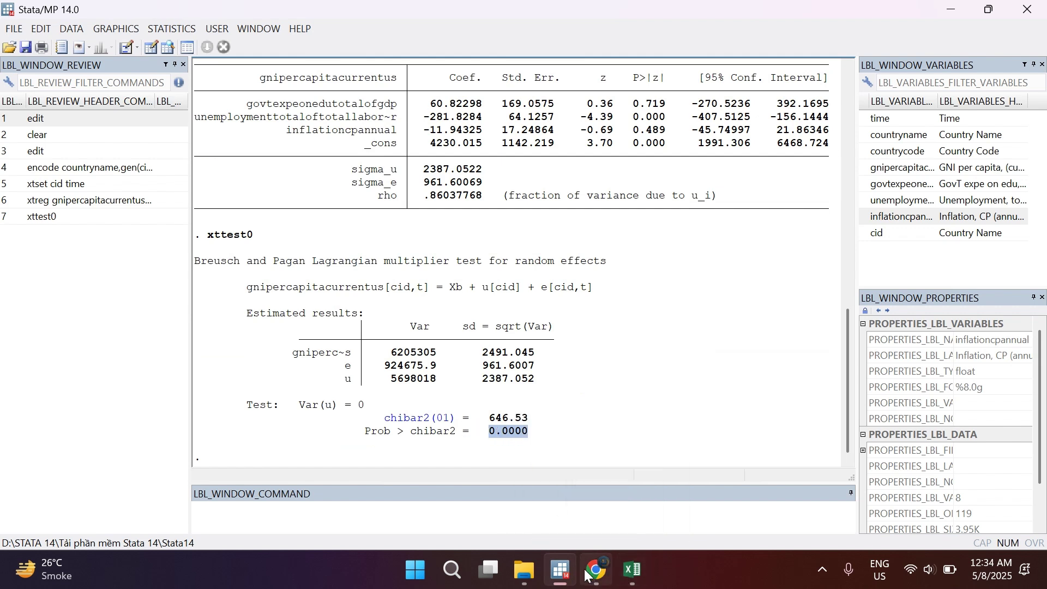
left_click(495, 425)
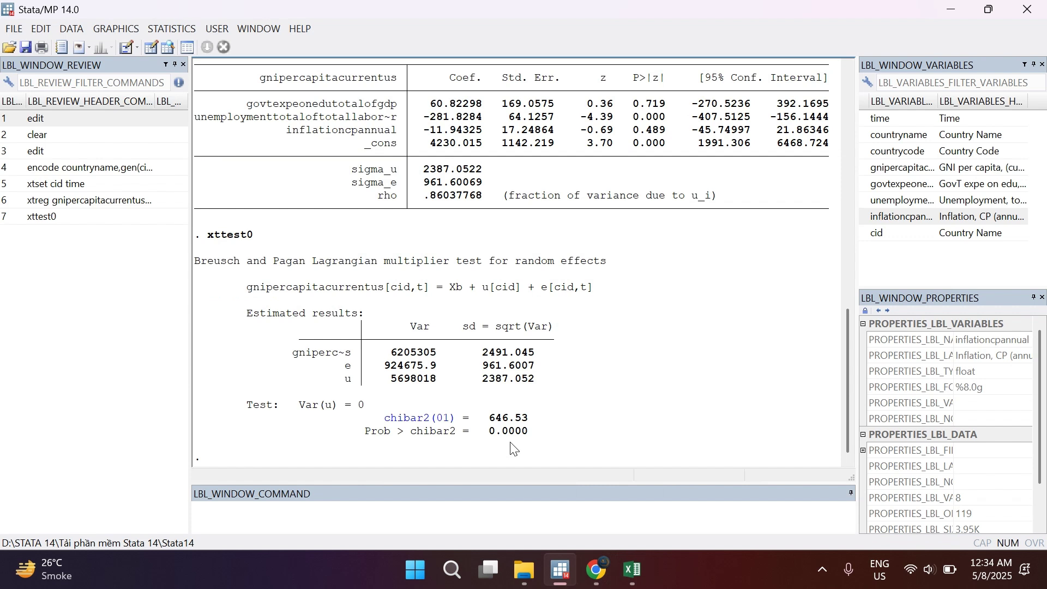
Step: Switch to the PDF in Chrome and examine the xtreg dpvar, indpvars, fe command under Pool vs Fixed Effect, highlighting its syntax
left_click(236, 518)
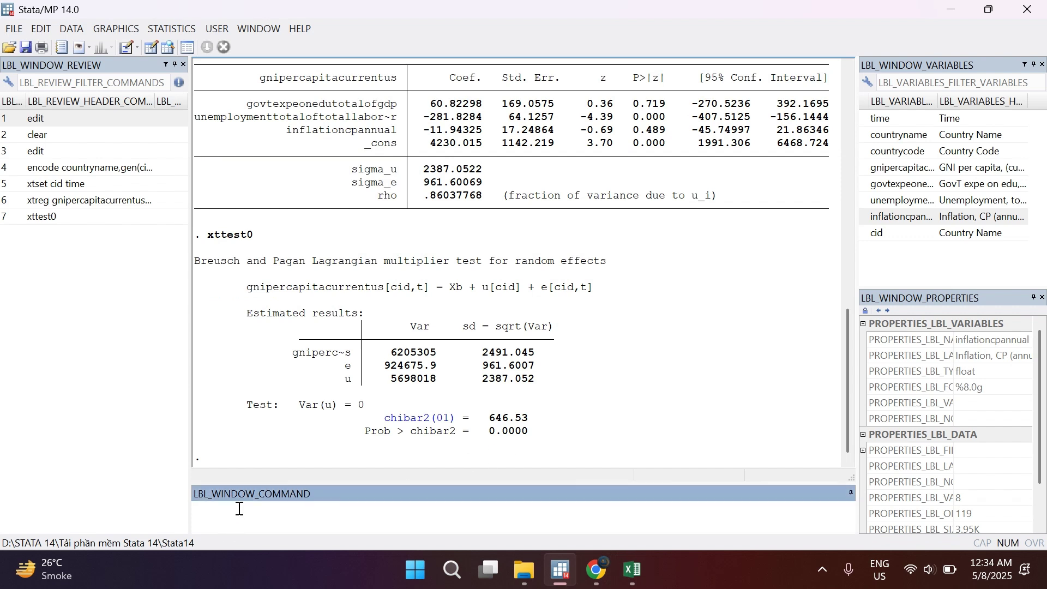
left_click(634, 573)
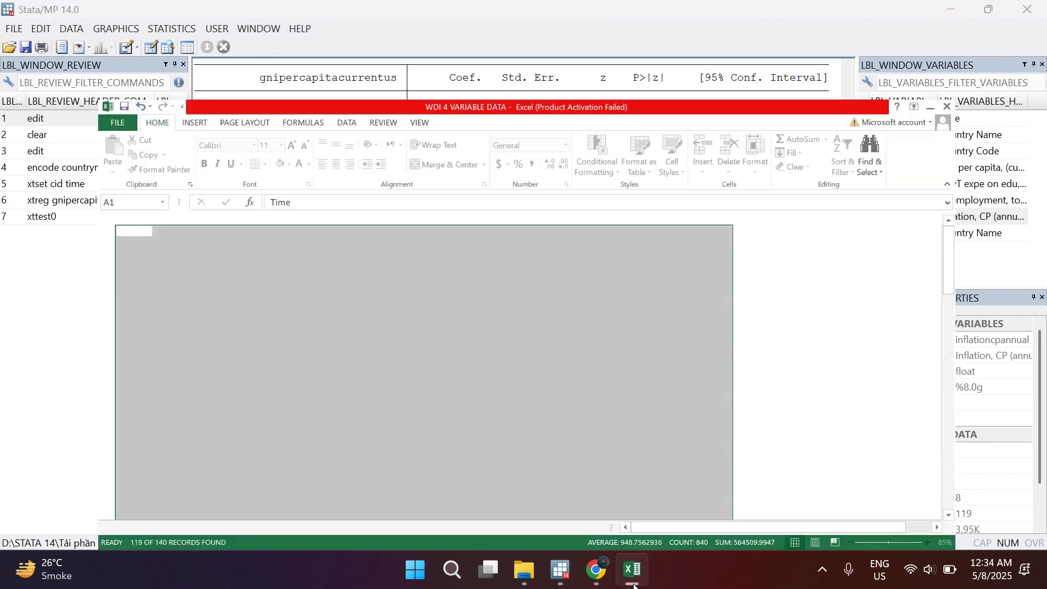
left_click(632, 570)
left_click(597, 570)
scroll(423, 377, "down", 1)
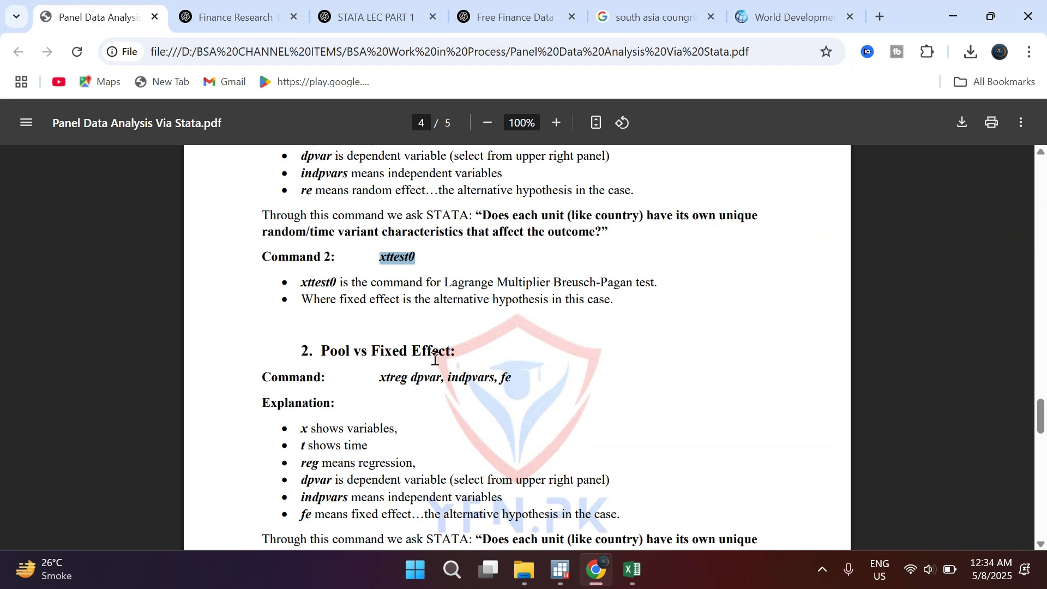
left_click_drag(380, 377, 511, 384)
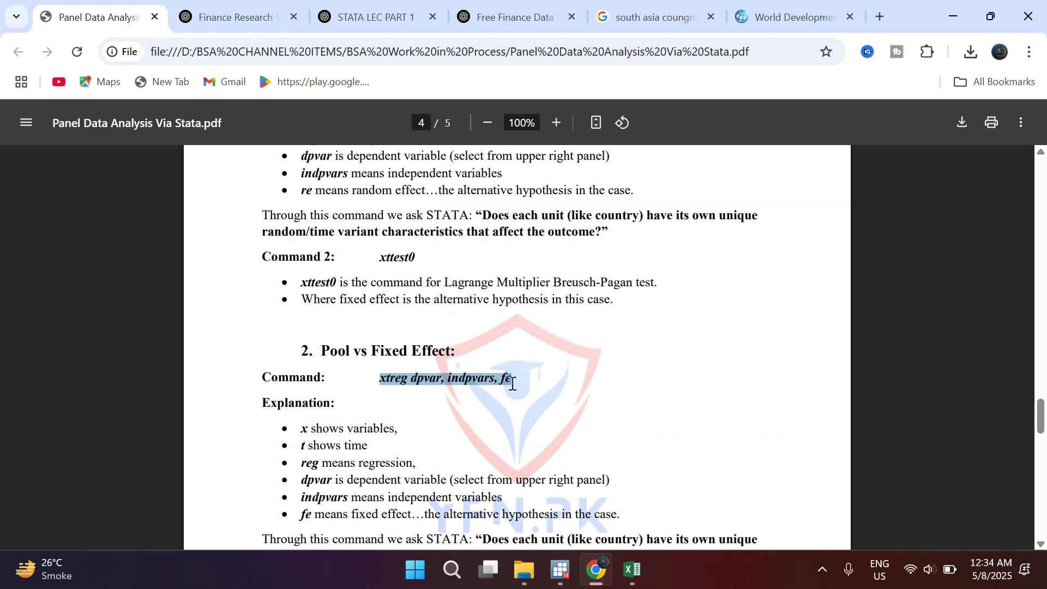
left_click(484, 407)
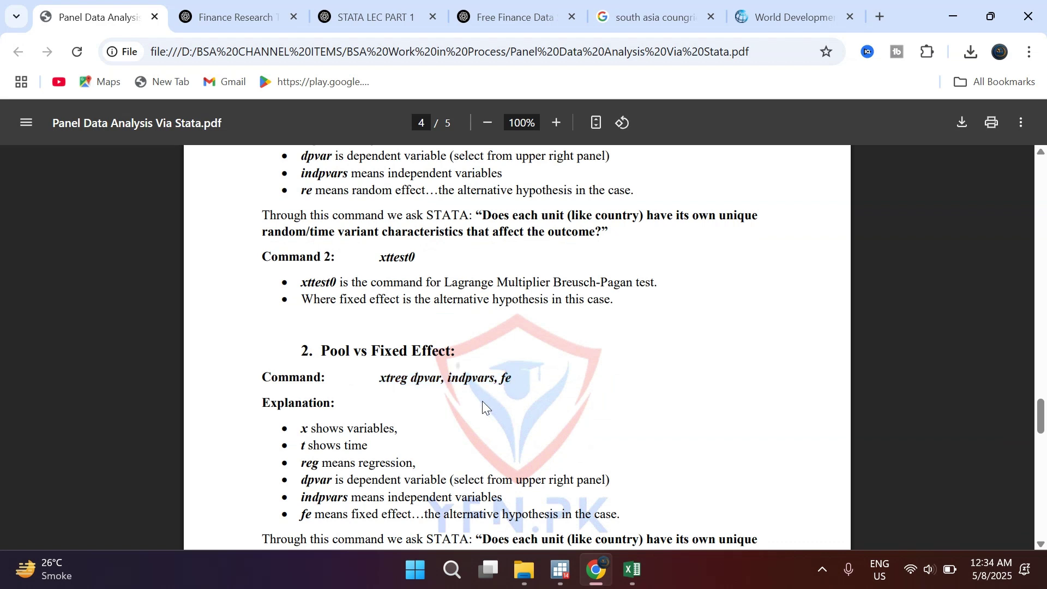
left_click(562, 572)
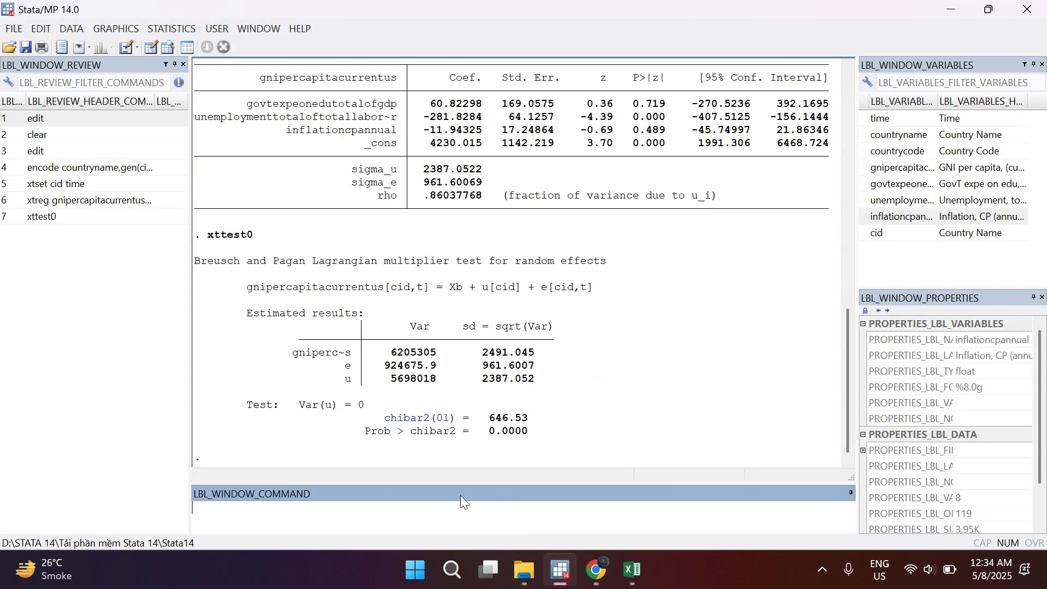
left_click(568, 579)
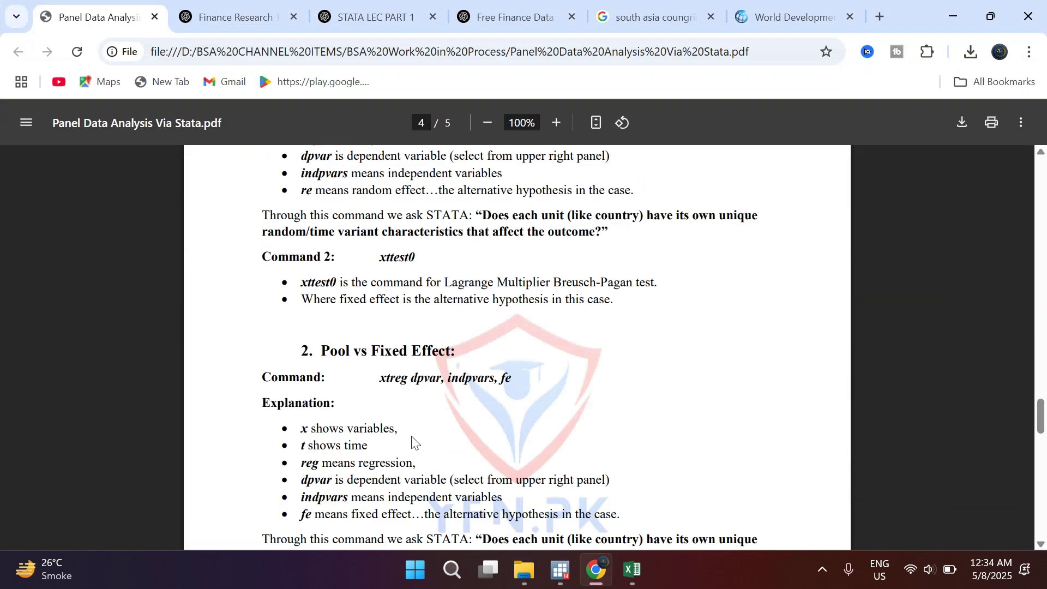
left_click_drag(410, 378, 492, 383)
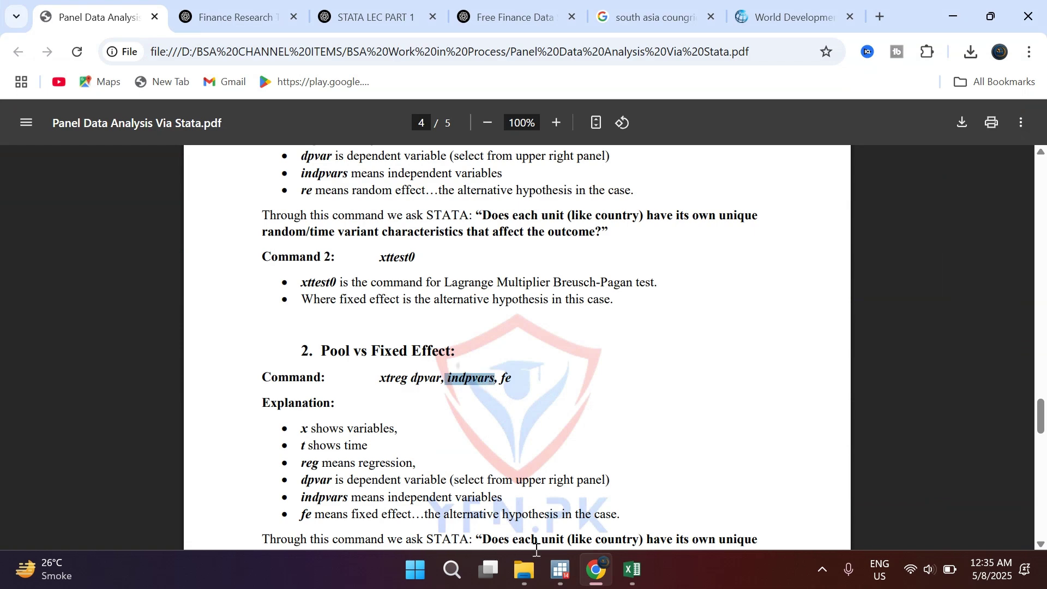
Step: Switch to Stata, recall the earlier random-effects xtreg command, change its option from re to fe, and run the fixed-effects regression
left_click(559, 570)
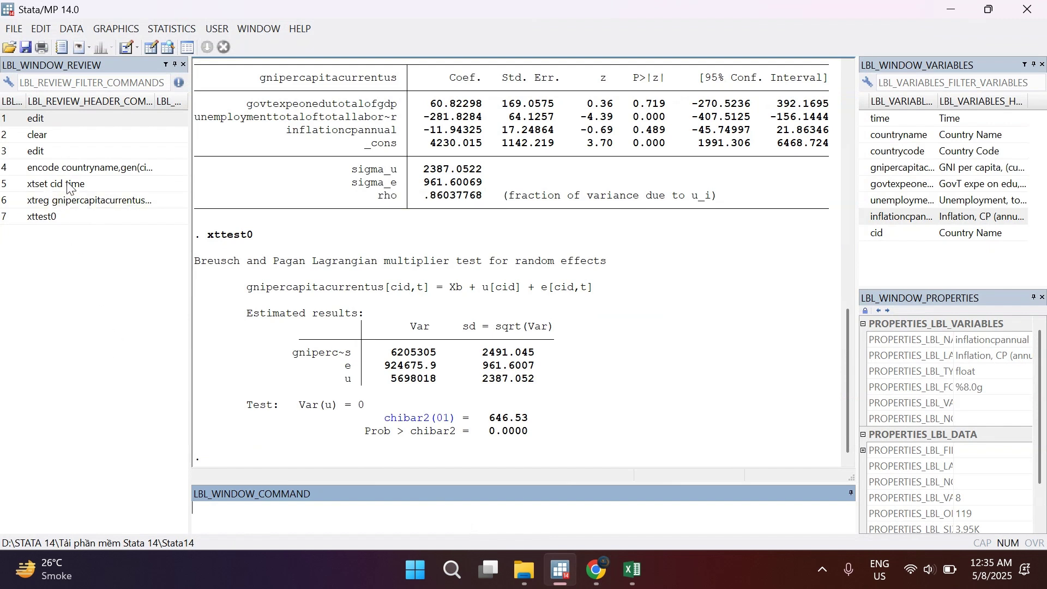
left_click(58, 203)
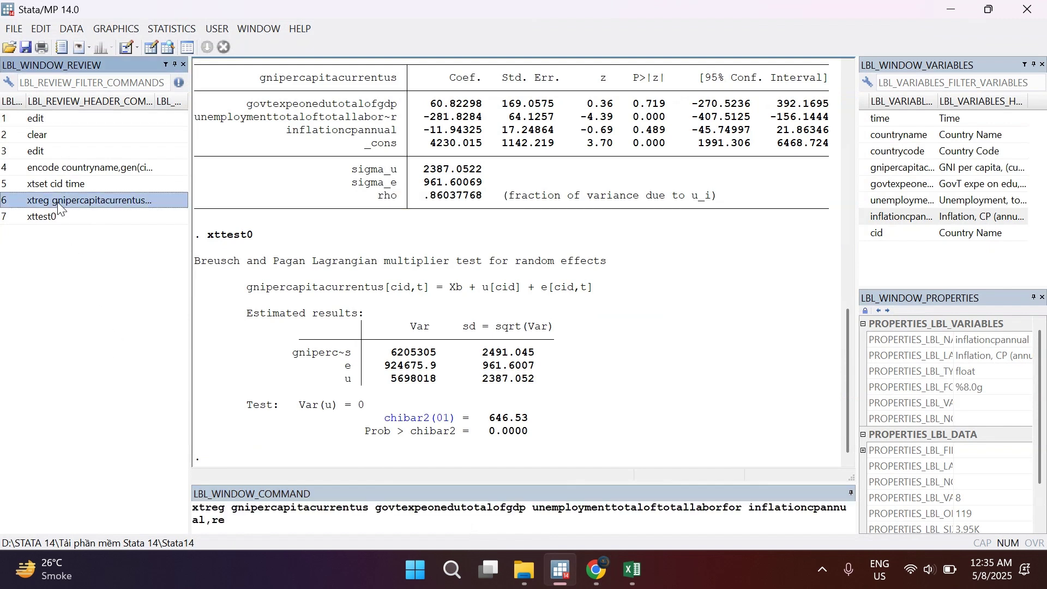
left_click(219, 522)
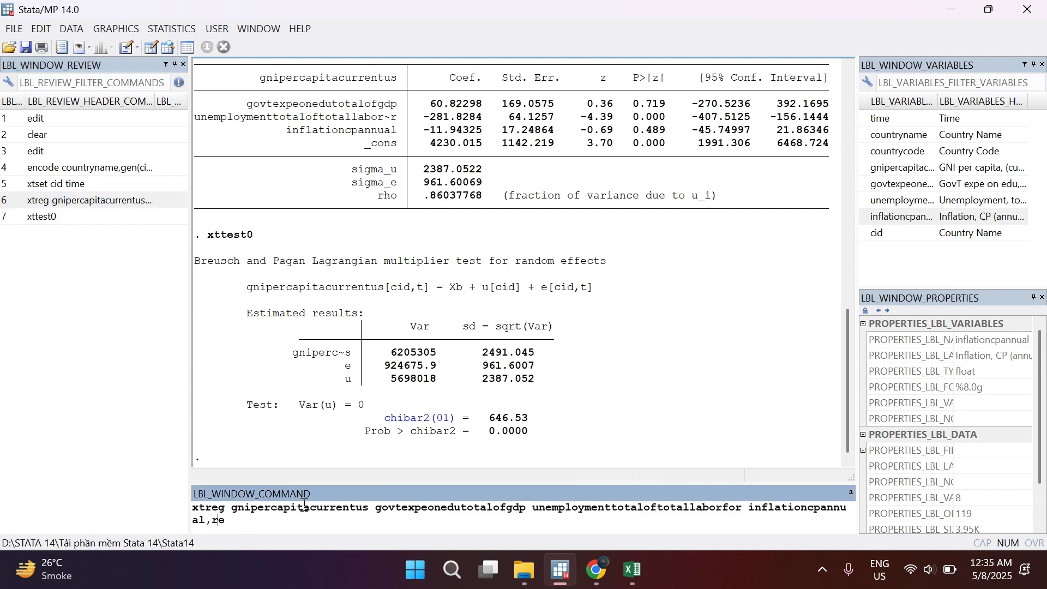
key("BackSpace")
type("f")
key("Return")
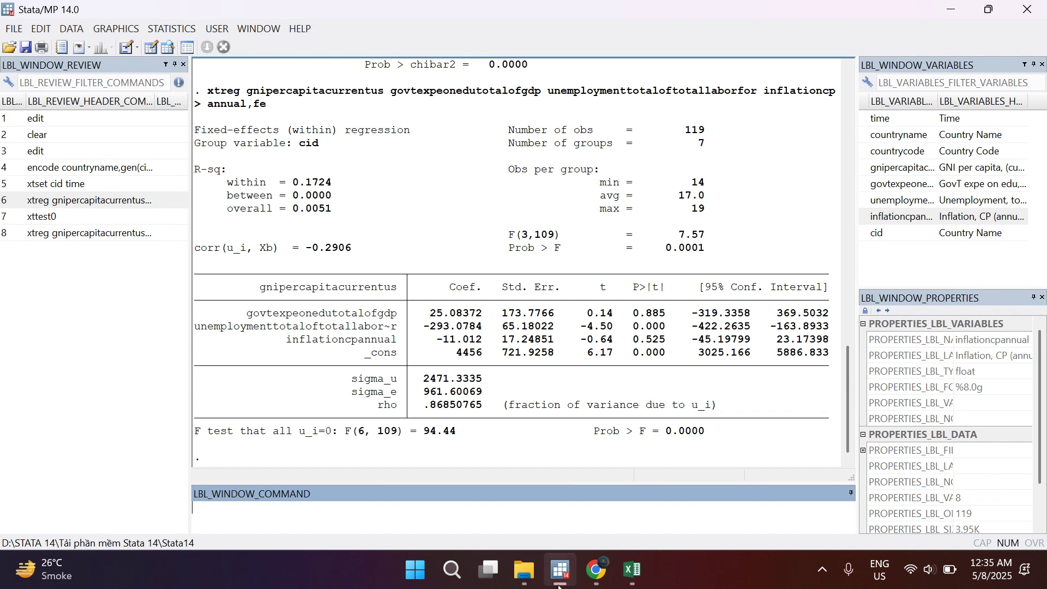
Step: Return to the PDF and examine the Random vs Fixed Effect commands, highlighting the xtreg line with re and the estimates store re line
mouse_move(565, 578)
left_click(562, 581)
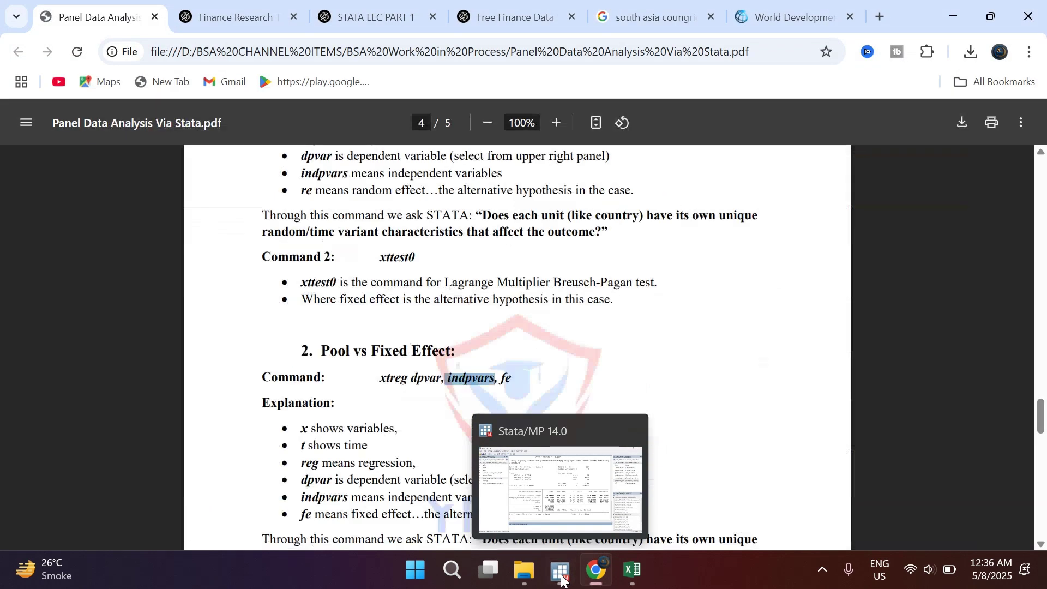
scroll(428, 442, "down", 3)
scroll(343, 394, "down", 2)
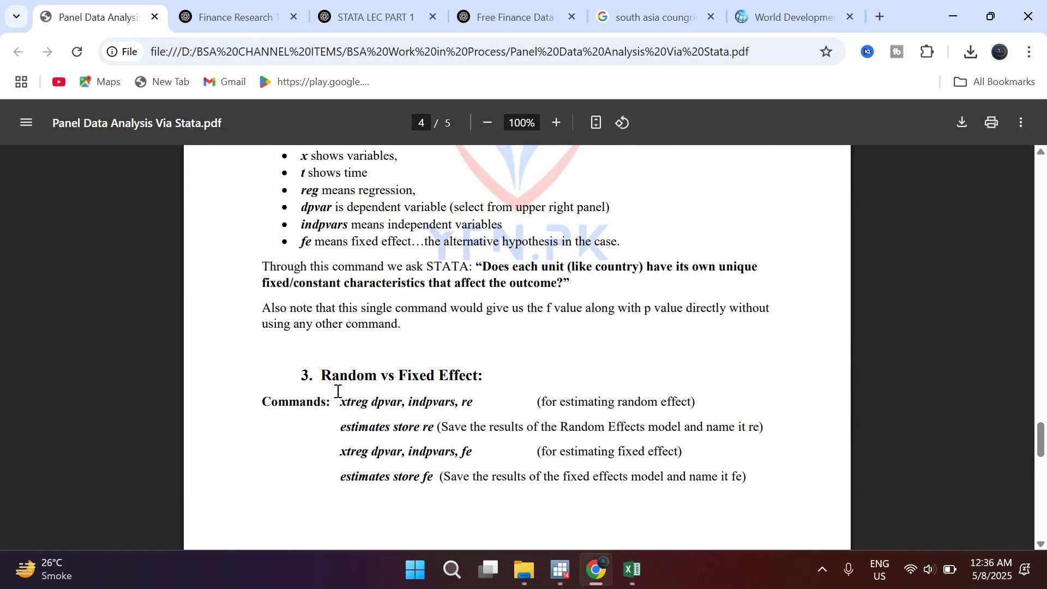
scroll(379, 373, "down", 1)
scroll(379, 372, "down", 1)
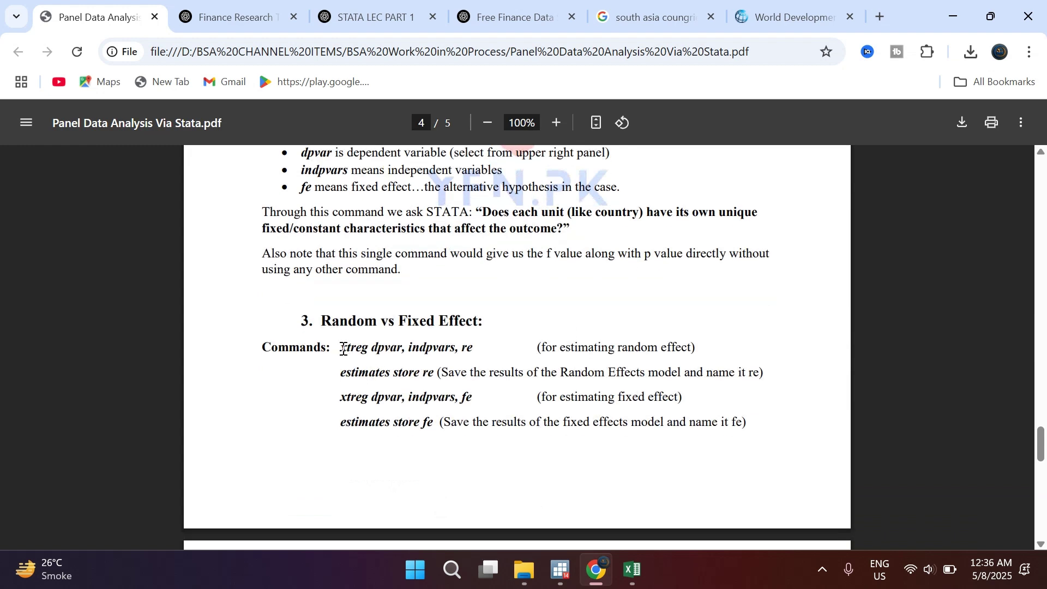
left_click_drag(339, 349, 477, 348)
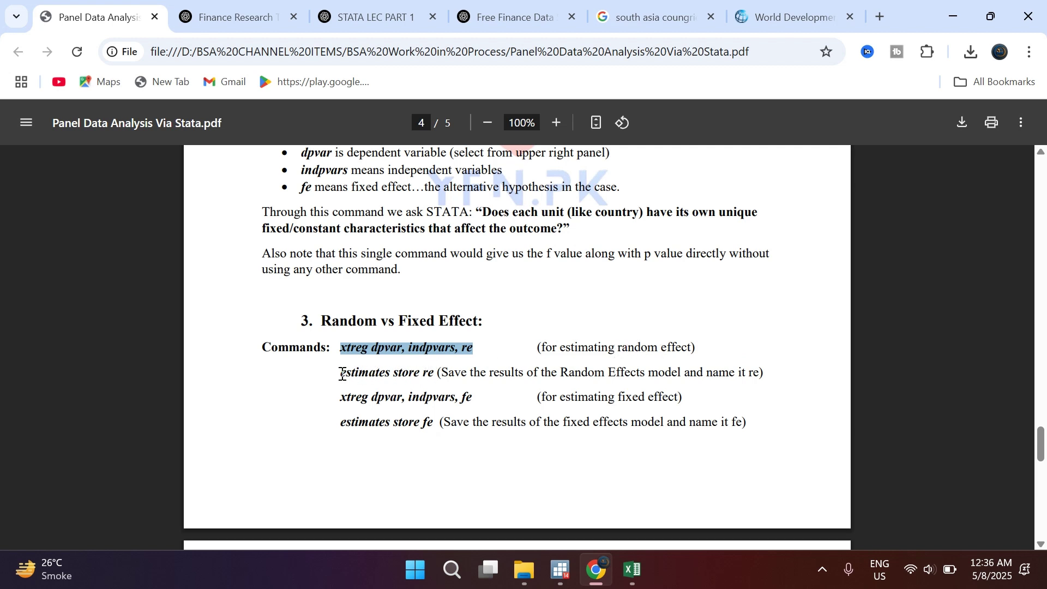
left_click_drag(339, 373, 420, 373)
double_click(429, 373)
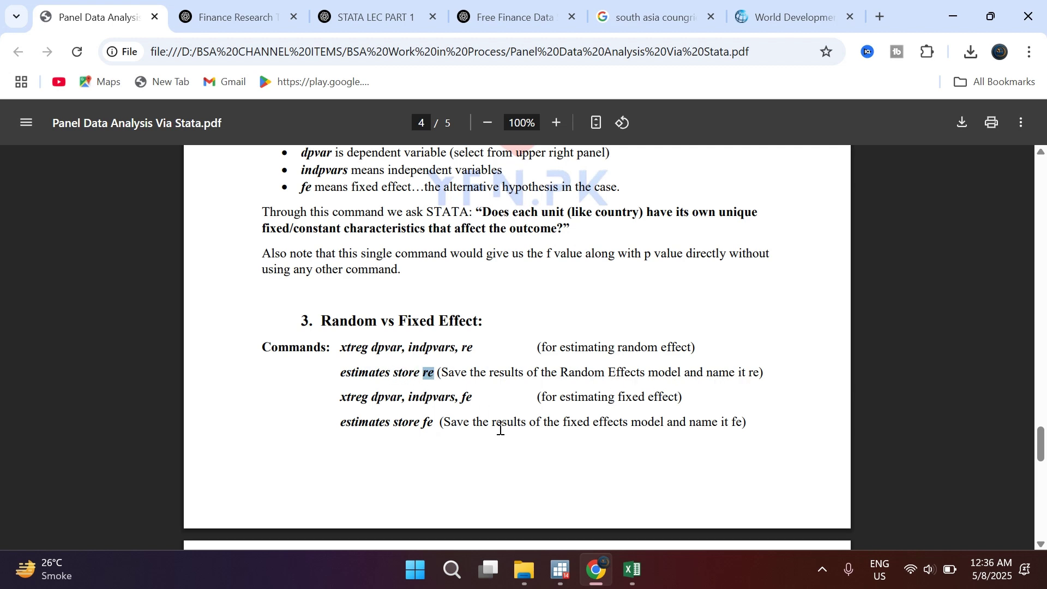
Step: Rerun the random-effects xtreg of gnipercapitacurrentus in Stata and store its estimates as re
left_click(567, 582)
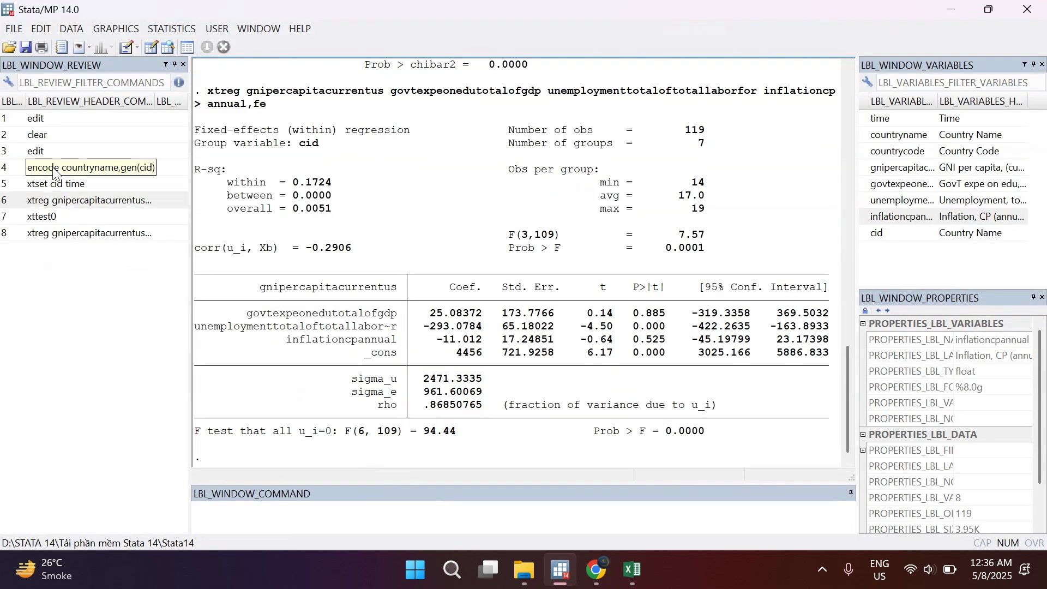
left_click(71, 205)
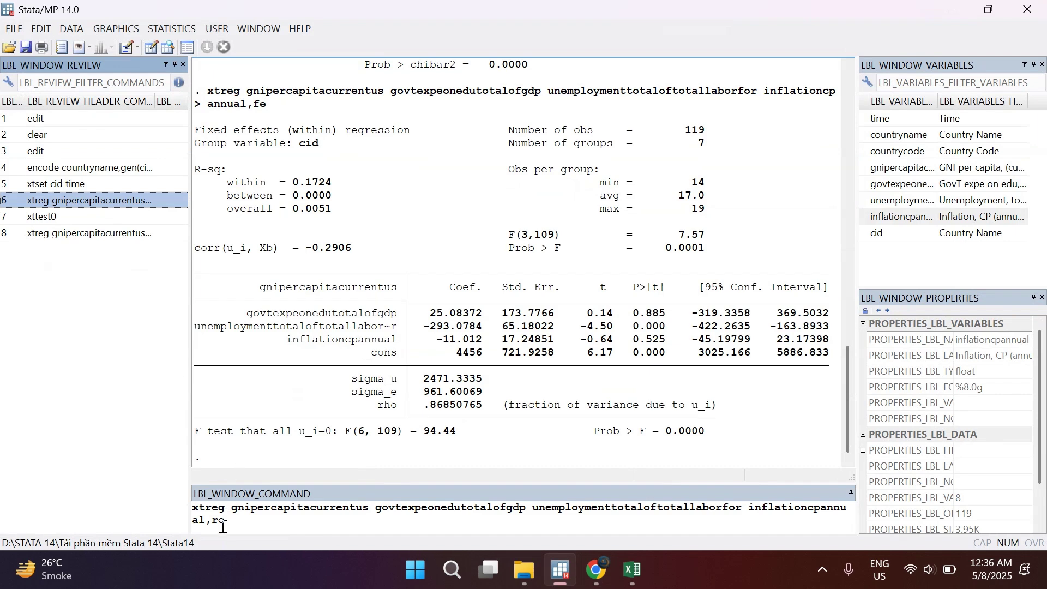
key("Return")
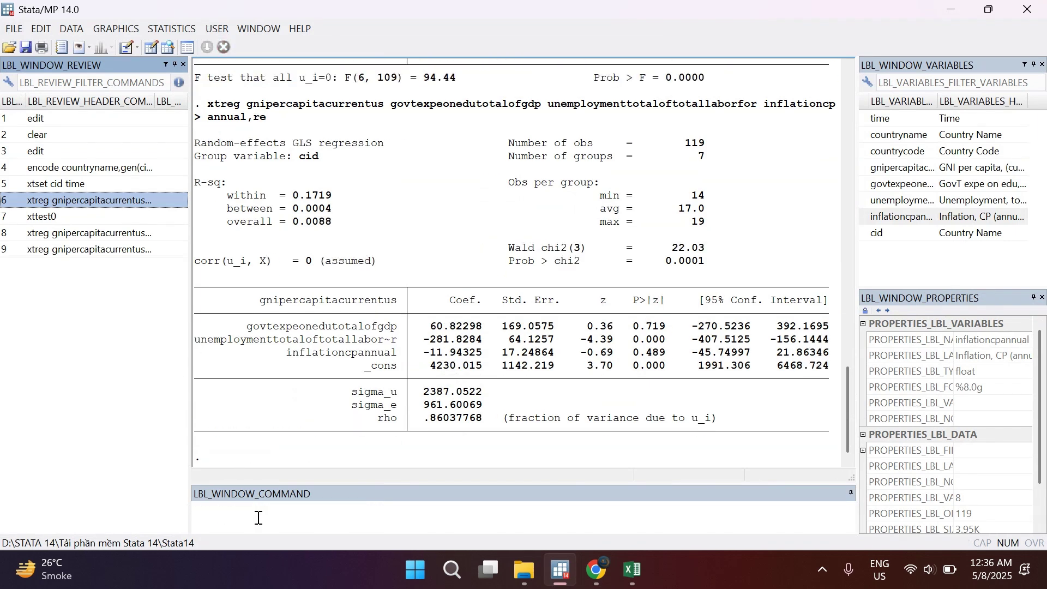
left_click(247, 514)
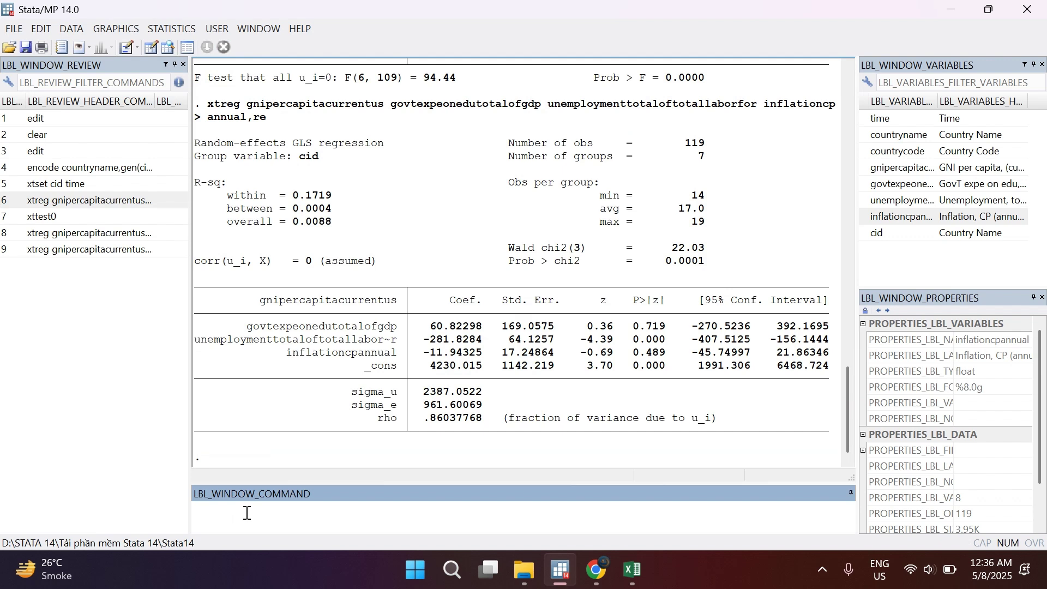
type("estimates store re")
key("Return")
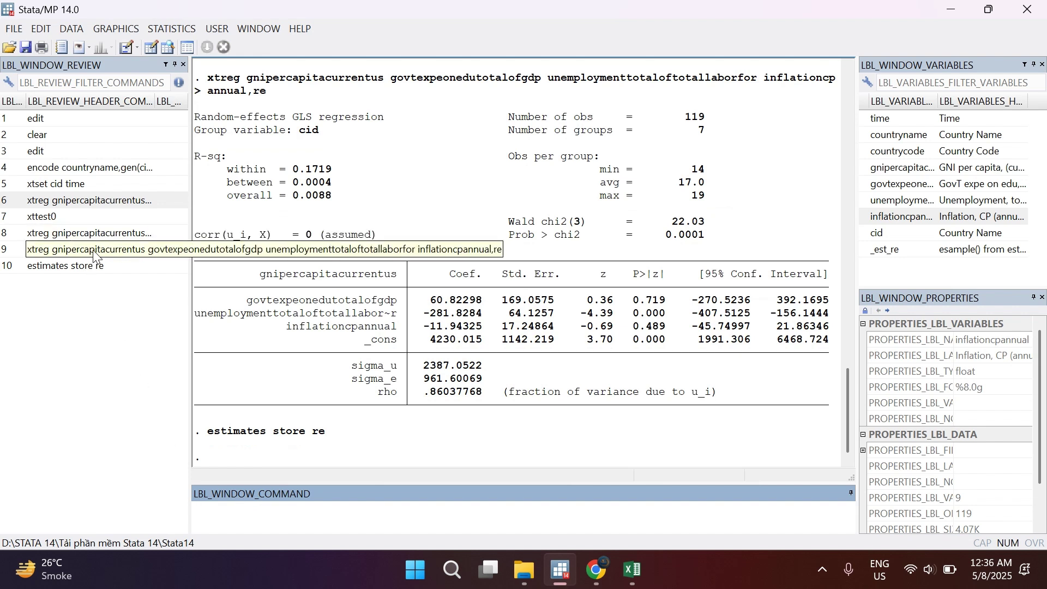
Step: Rerun the fixed-effects xtreg of gnipercapitacurrentus and store its estimates as fe
left_click(95, 234)
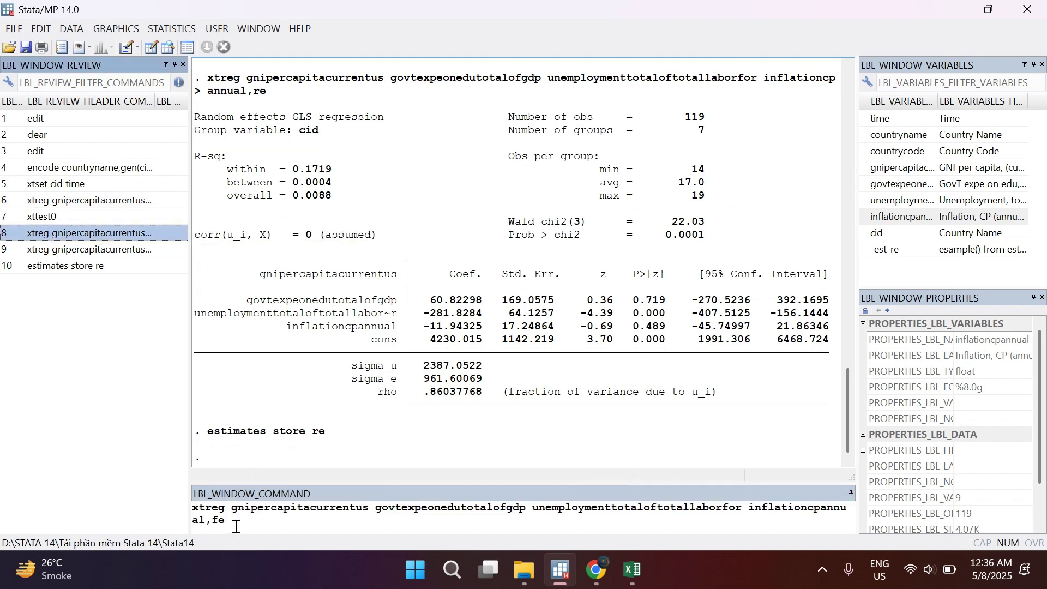
key("Return")
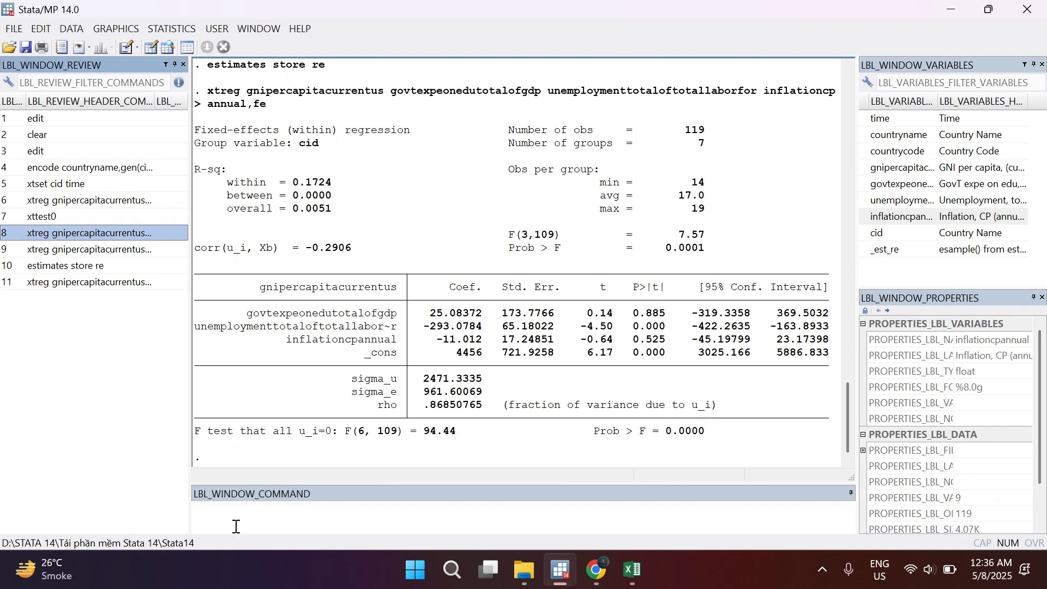
left_click(59, 266)
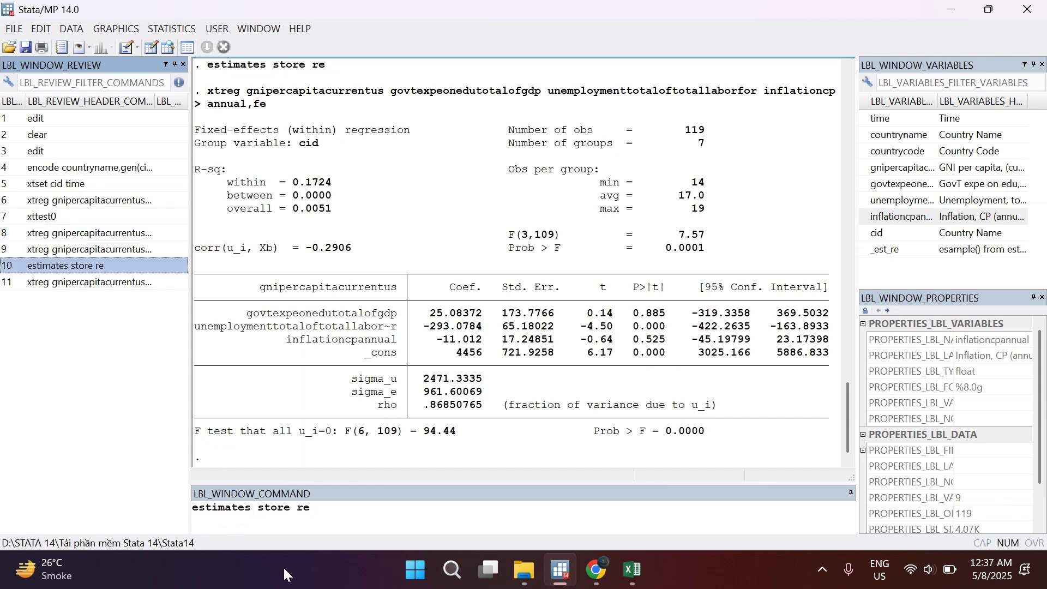
left_click(303, 512)
key("BackSpace")
type("f")
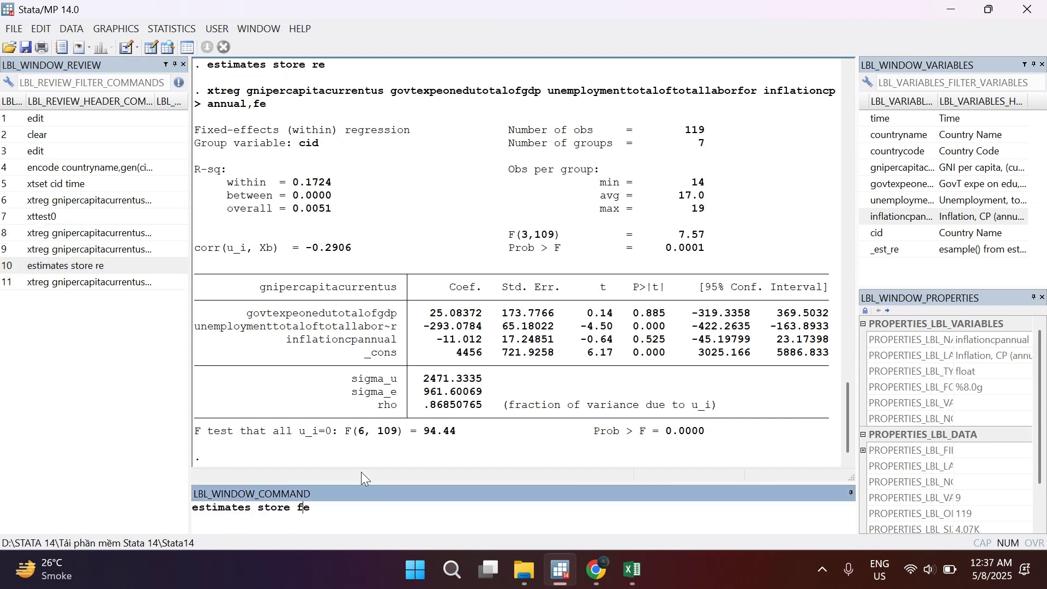
key("Return")
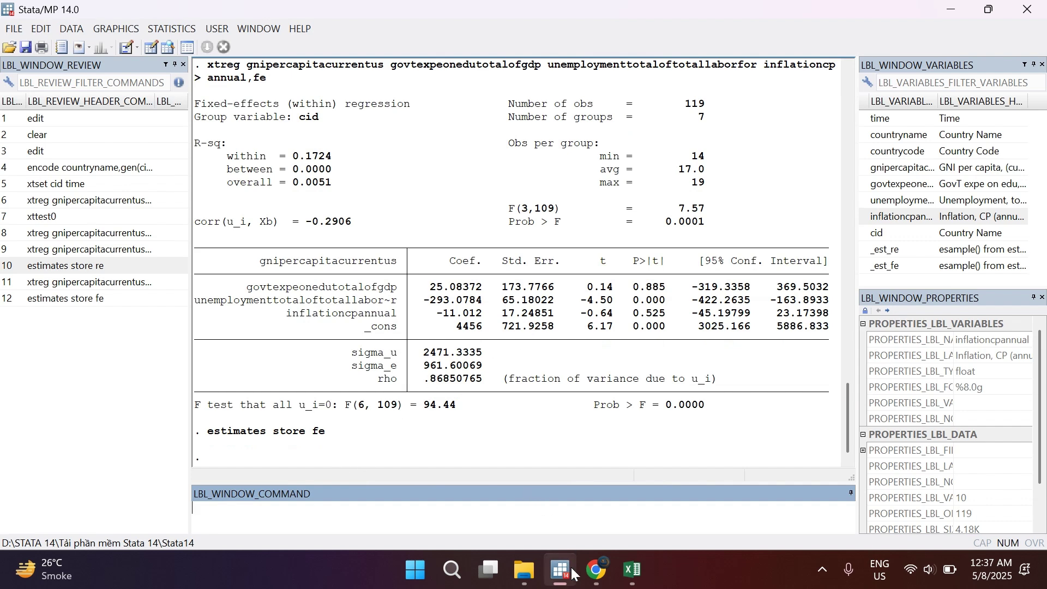
Step: Switch to the PDF and examine the hausman fe re command and summary on page 5 alongside the Random vs Fixed Effect commands
key("alt+Tab")
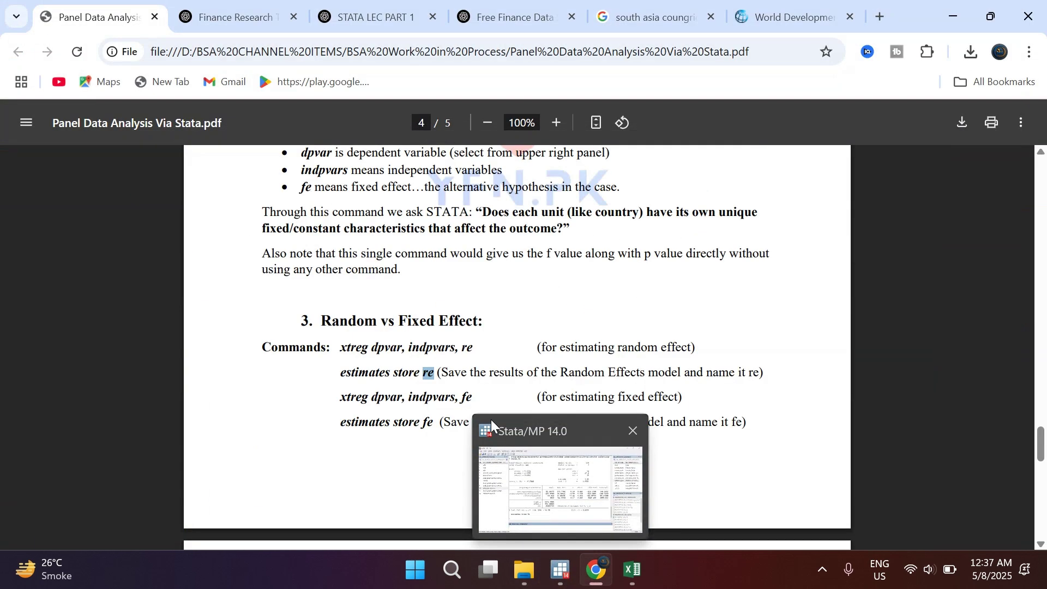
scroll(442, 360, "down", 6)
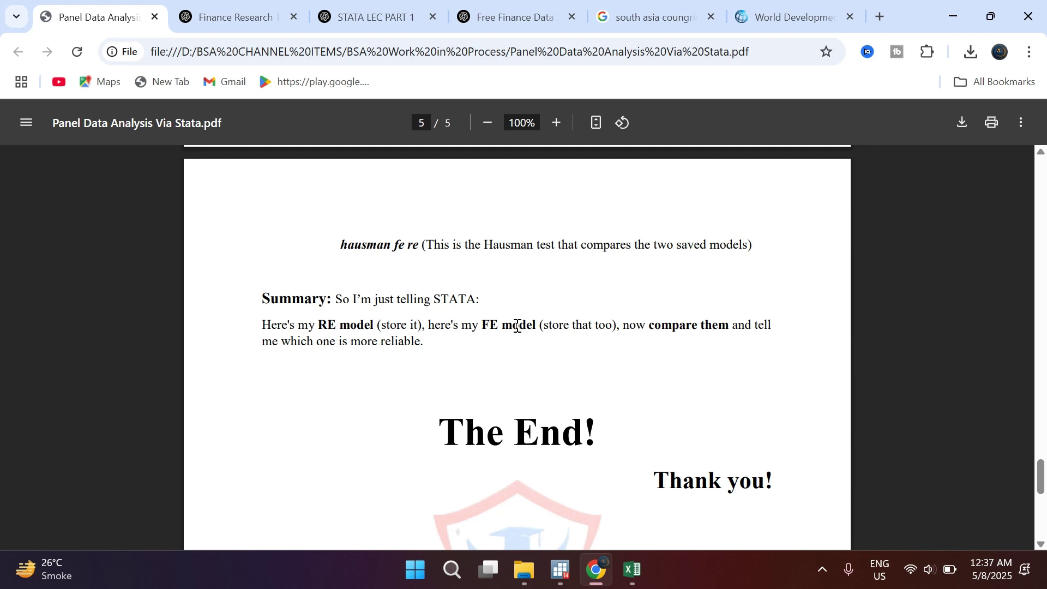
scroll(513, 329, "up", 2)
scroll(478, 358, "up", 4)
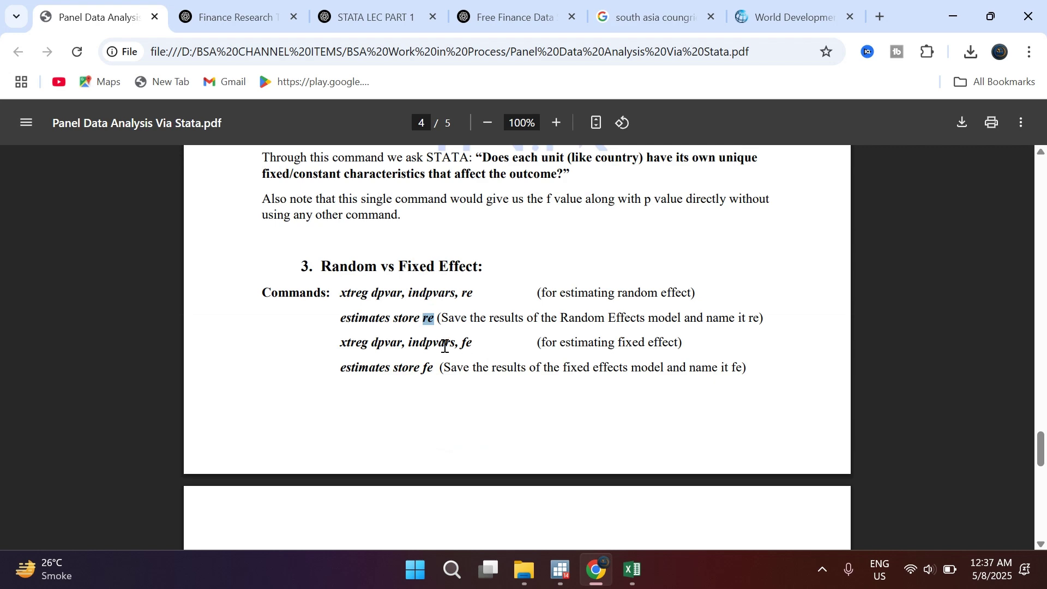
scroll(444, 346, "down", 2)
scroll(459, 364, "down", 2)
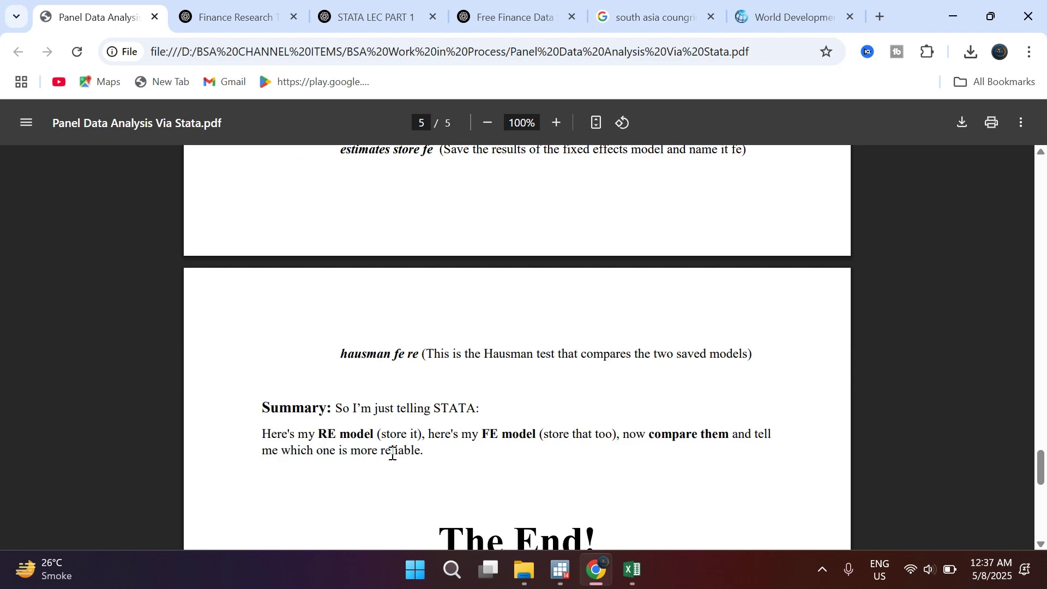
scroll(384, 431, "down", 2)
scroll(412, 403, "up", 5)
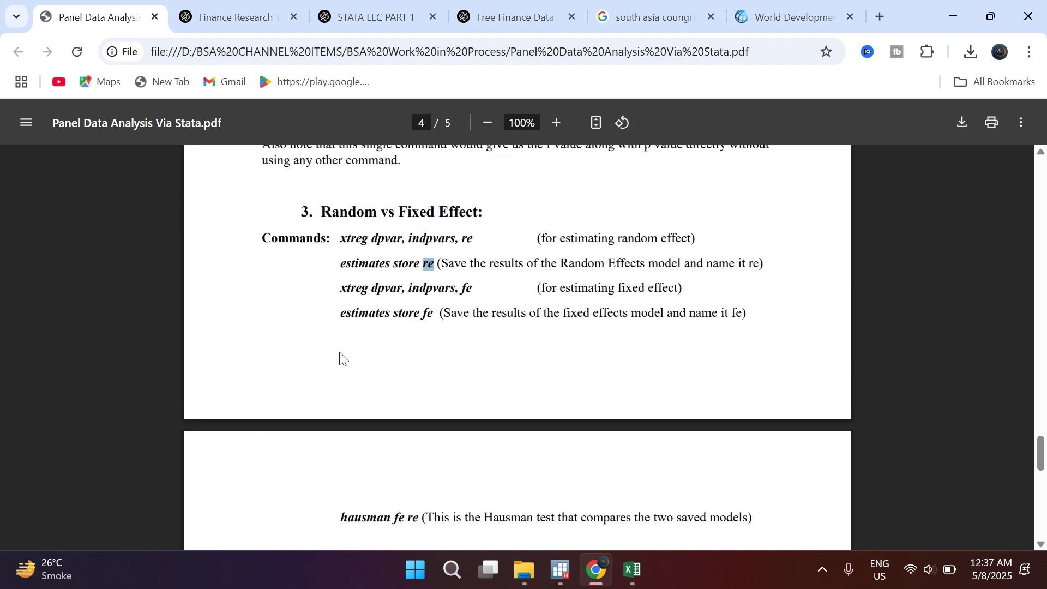
scroll(410, 351, "up", 3)
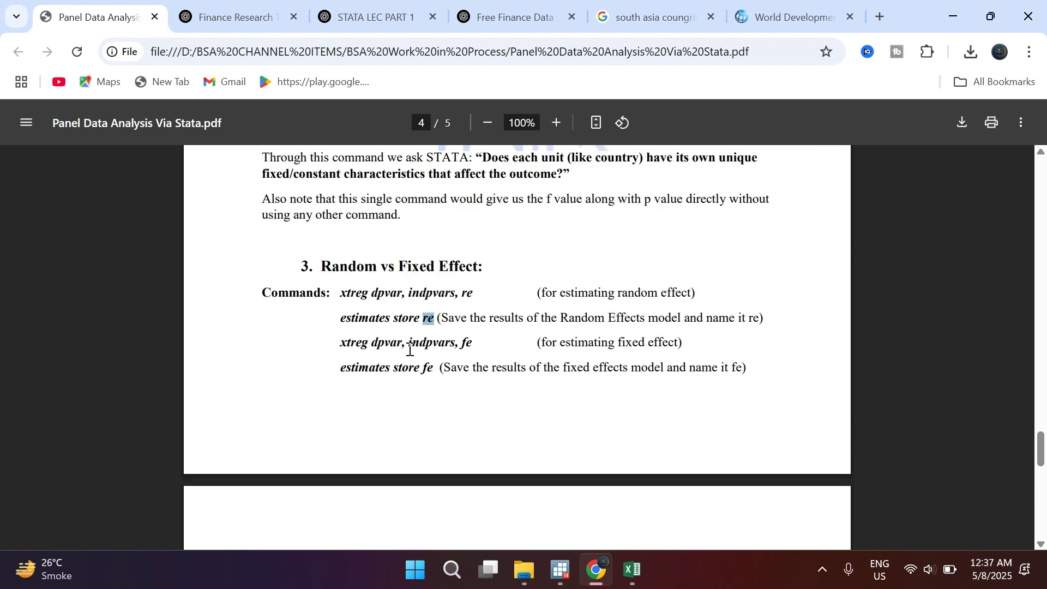
scroll(414, 371, "down", 1)
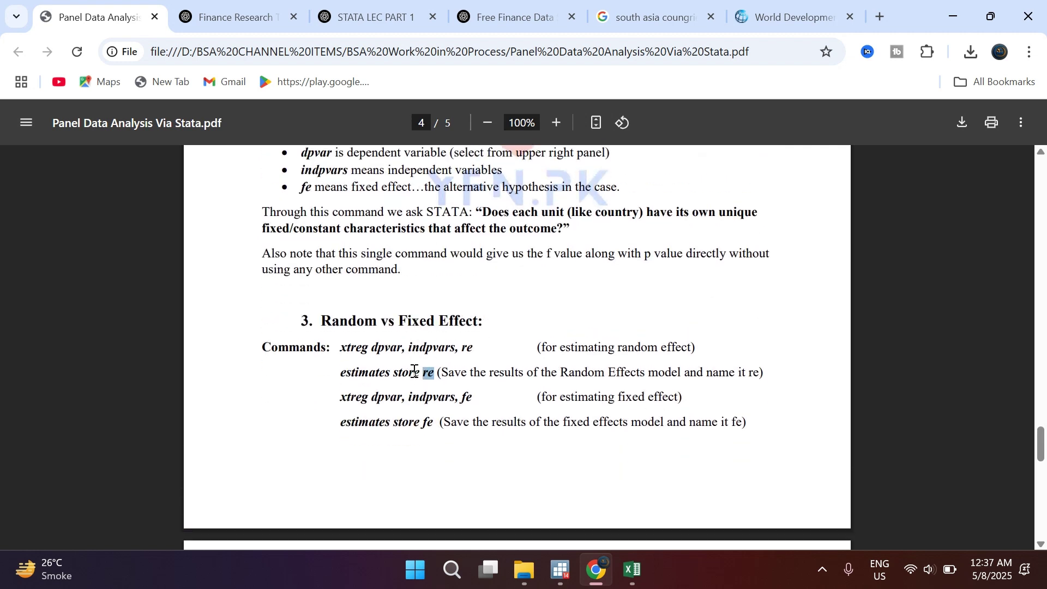
scroll(414, 371, "down", 2)
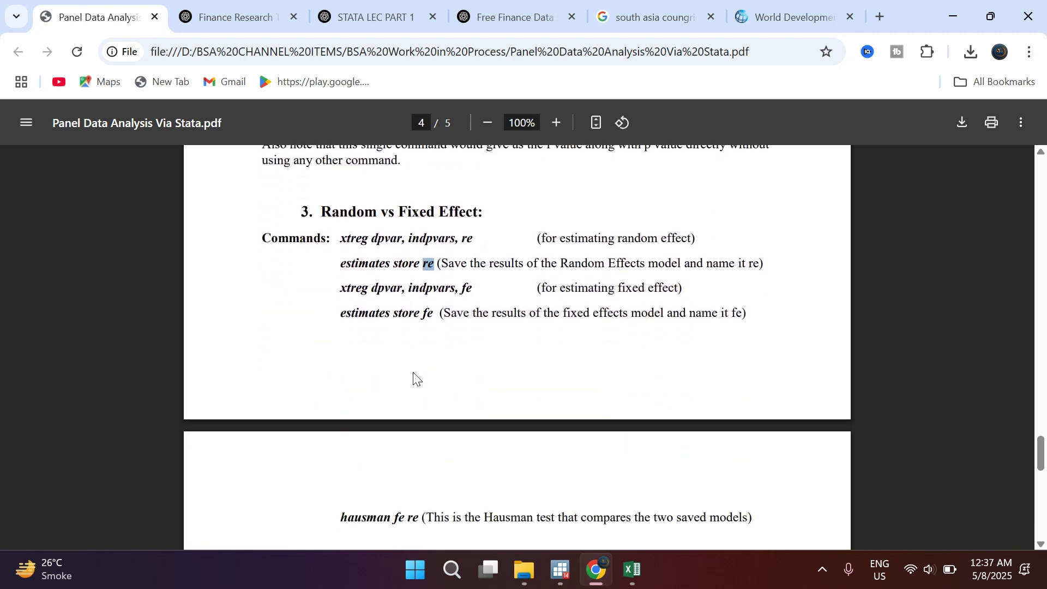
Step: Switch to Stata and run the Hausman test on the stored estimates with hausman fe re
left_click(560, 571)
left_click(307, 509)
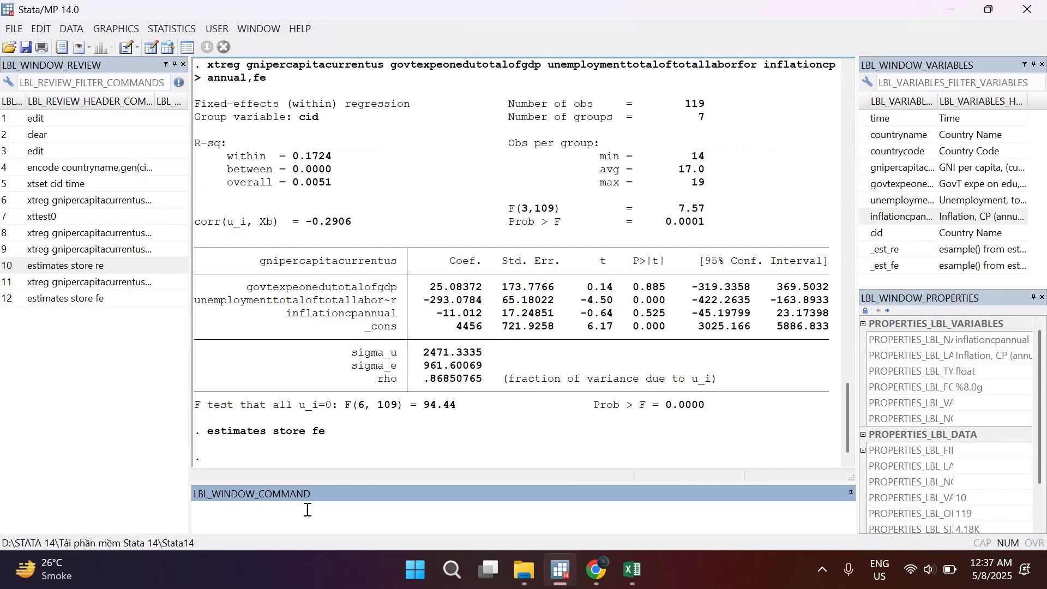
type("ha")
type("usman fe re")
key("Return")
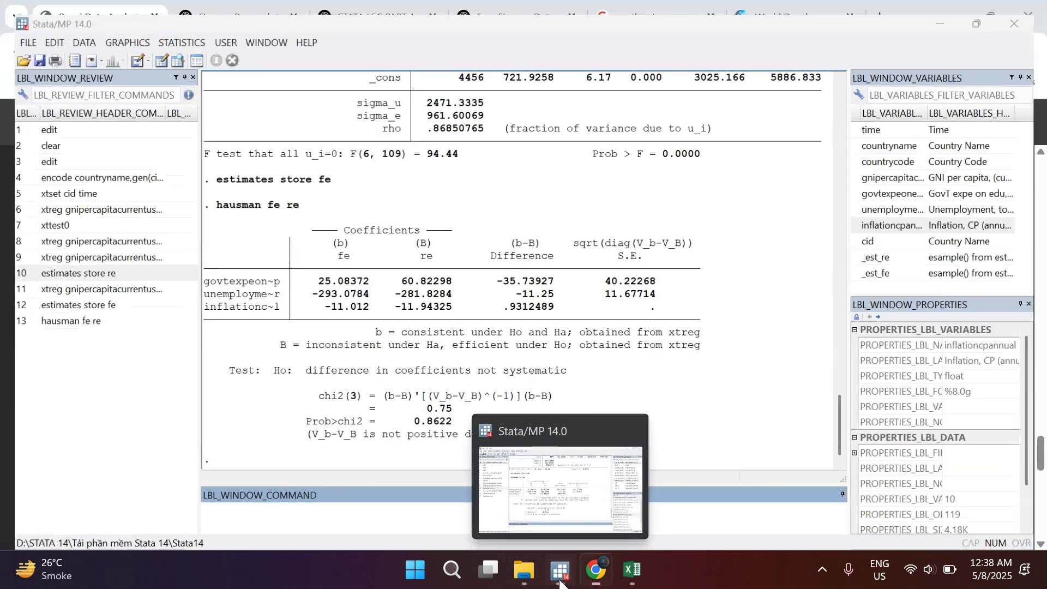
Step: Check the Random vs Fixed Effect heading in the PDF, then highlight the Prob>chi2 value of the Hausman test in Stata
left_click(561, 581)
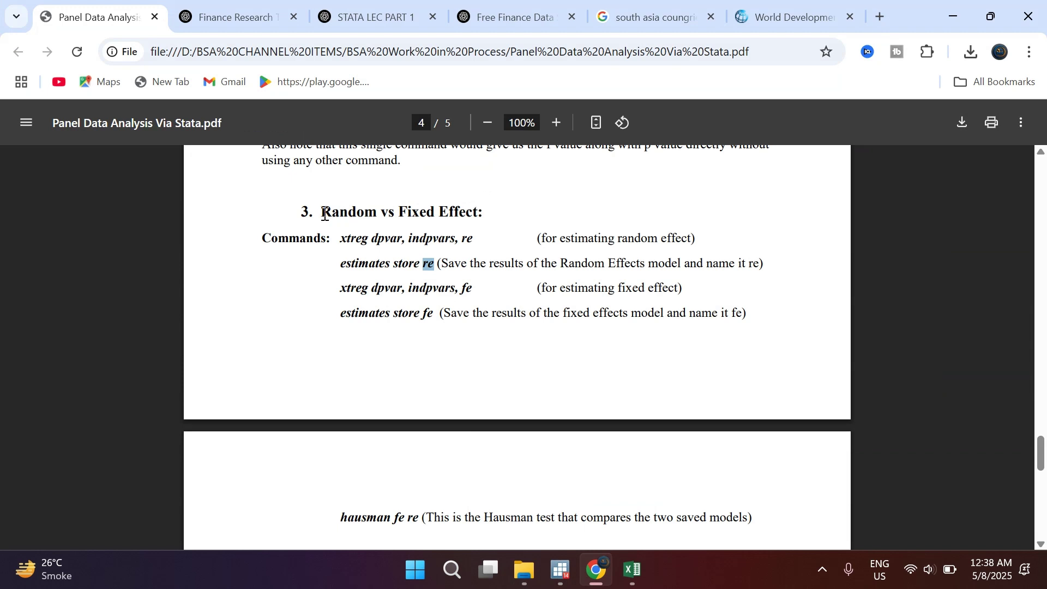
left_click_drag(321, 212, 375, 210)
left_click(341, 214)
mouse_move(591, 573)
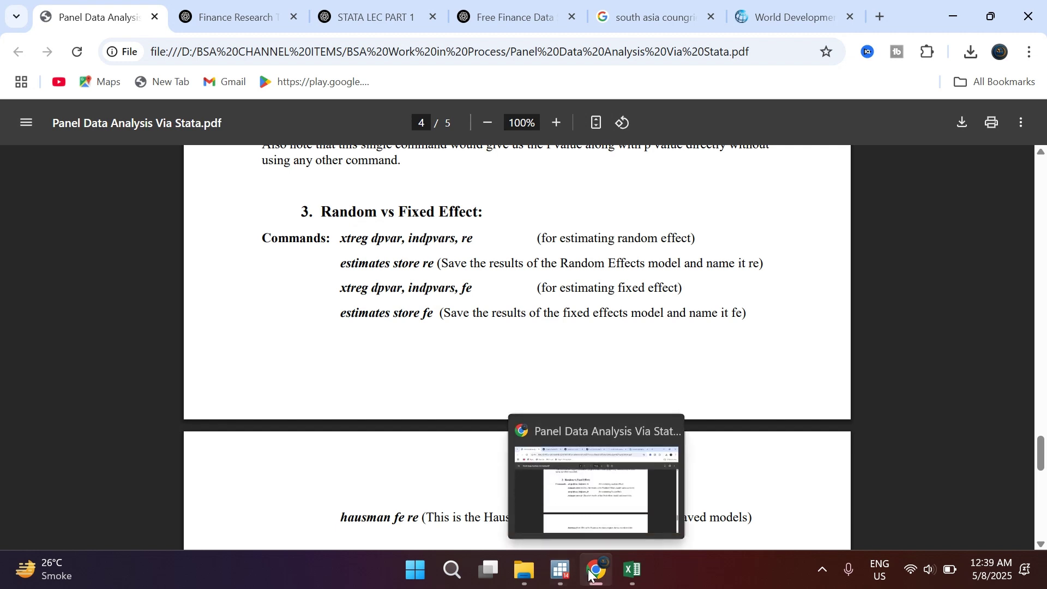
left_click(590, 575)
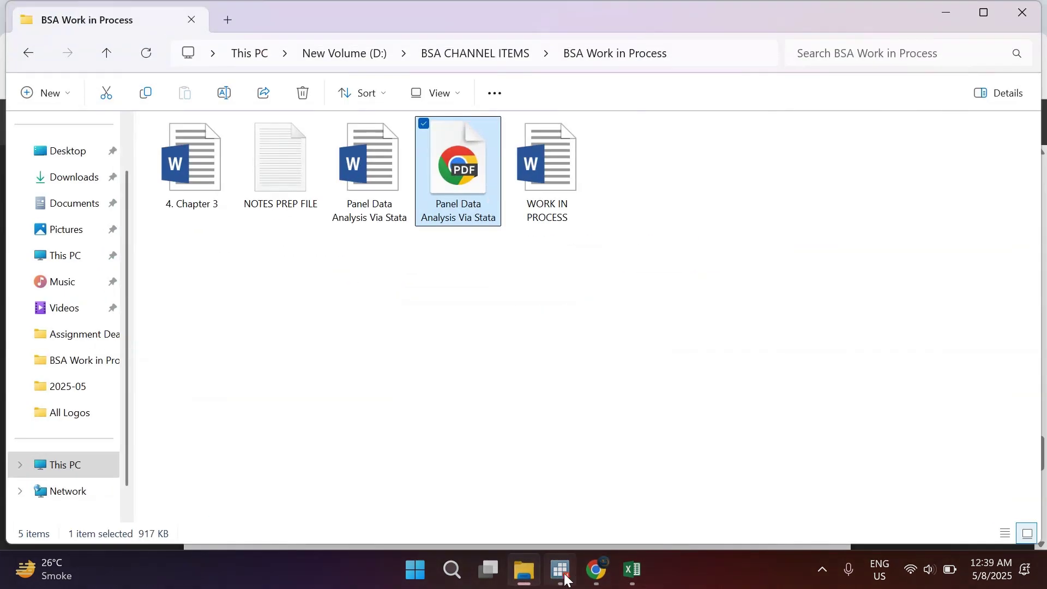
left_click(562, 573)
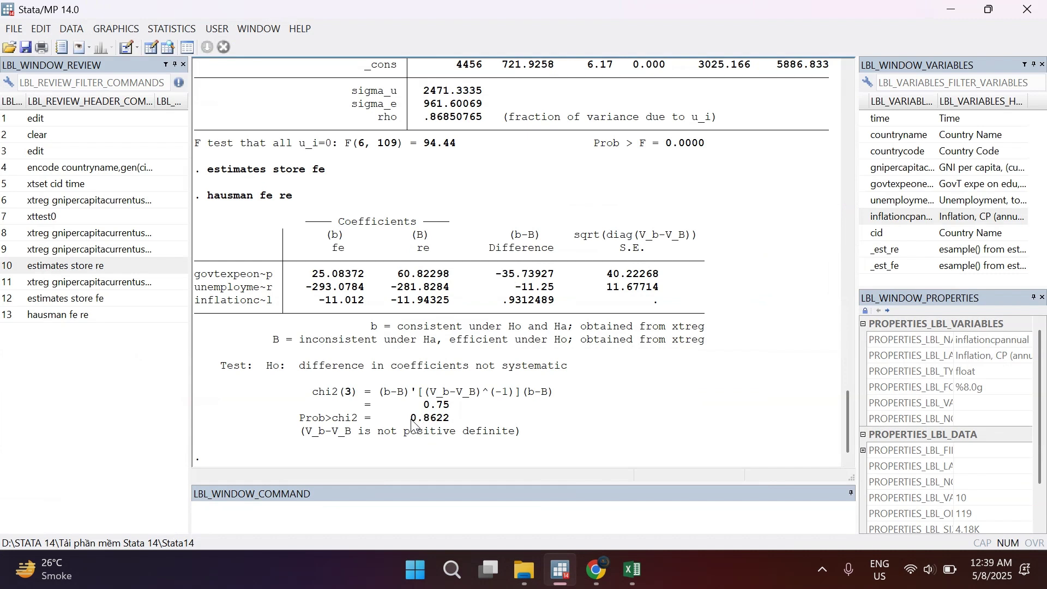
left_click_drag(411, 419, 456, 421)
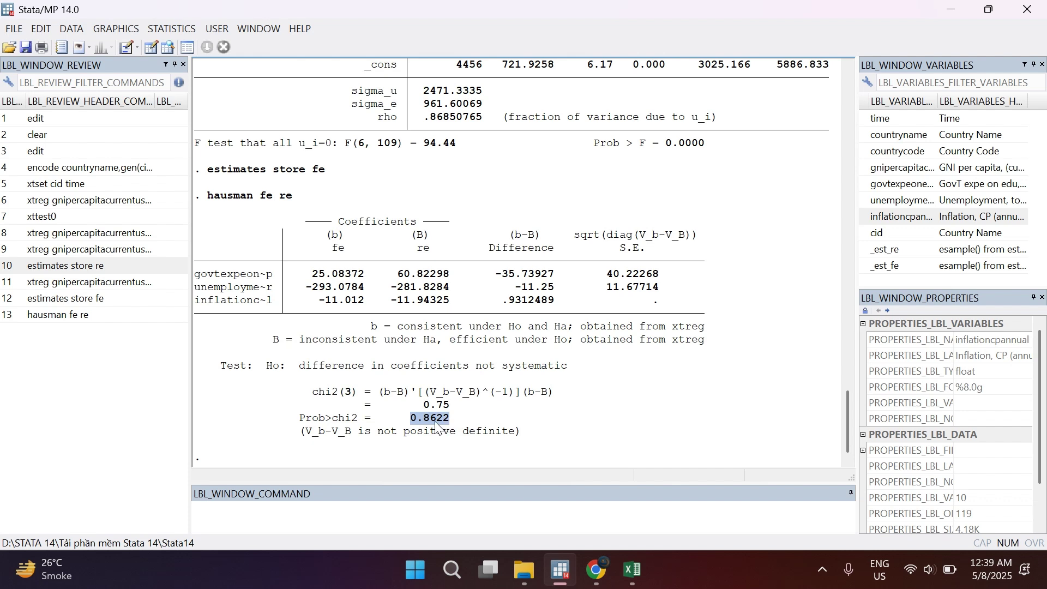
Step: Highlight the Fixed Effect and Random wording in the PDF's section 3 heading, then re-examine the Hausman output in Stata
mouse_move(554, 579)
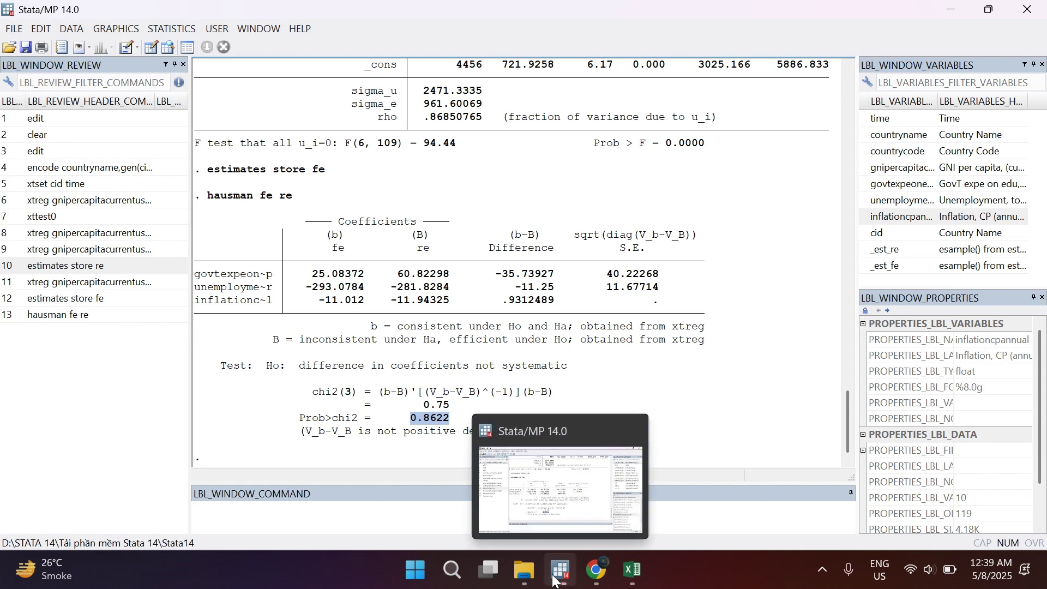
left_click(596, 570)
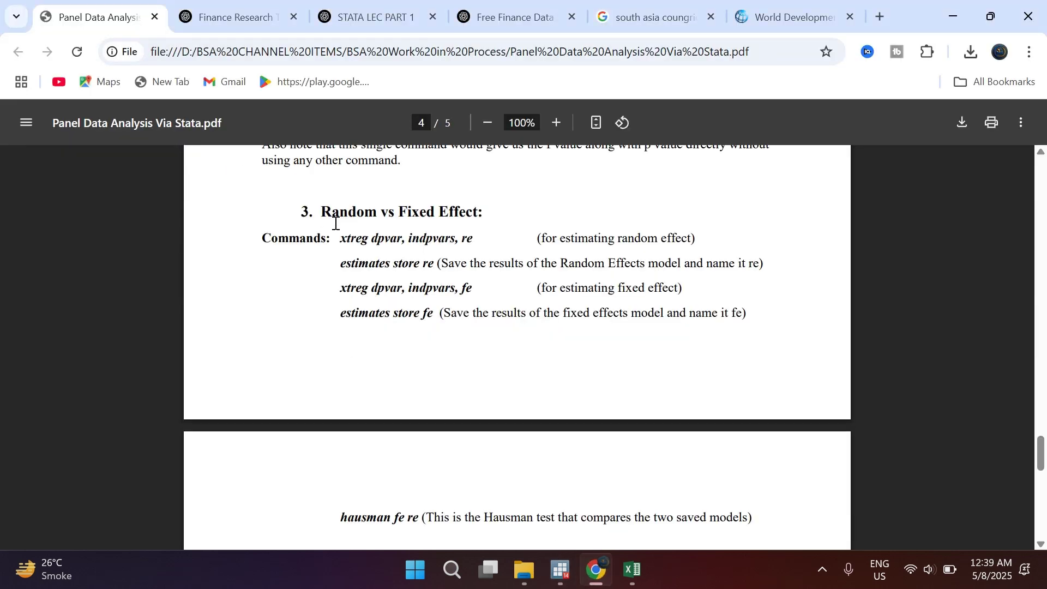
left_click_drag(322, 213, 475, 222)
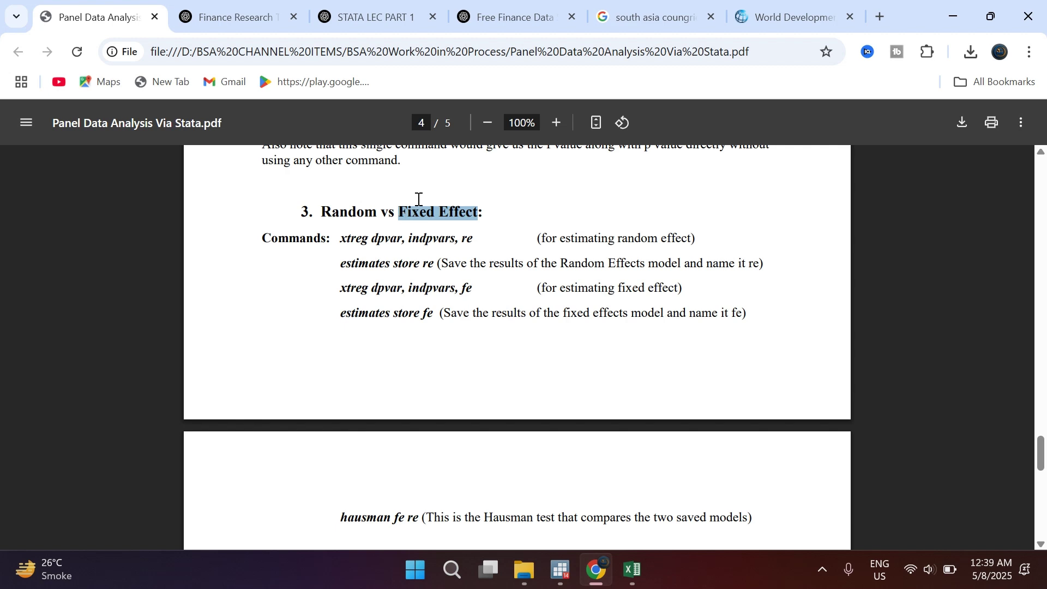
left_click_drag(408, 211, 478, 213)
left_click_drag(332, 211, 366, 213)
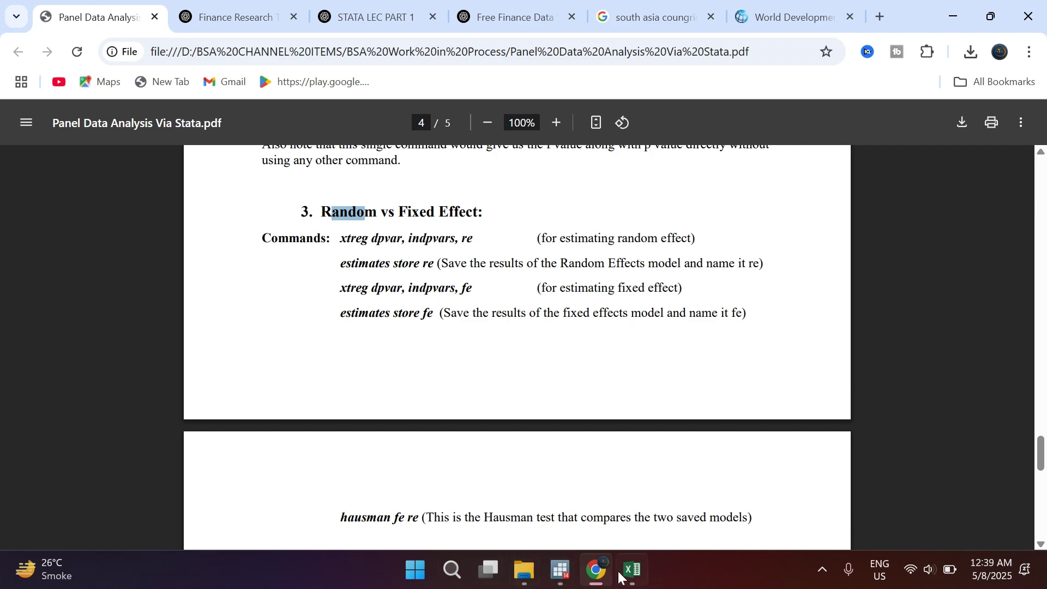
mouse_move(630, 579)
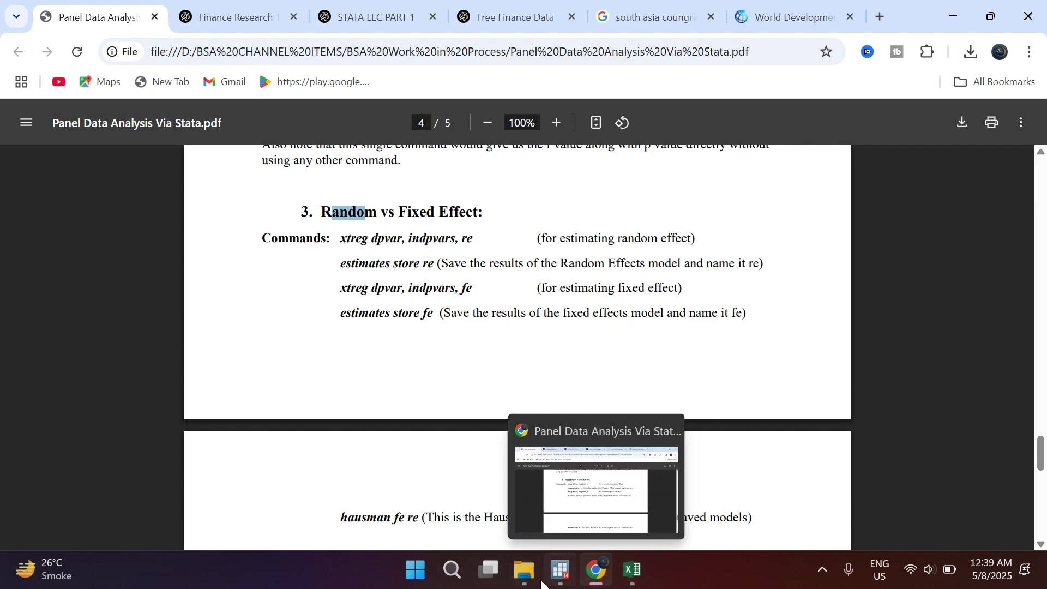
left_click(560, 570)
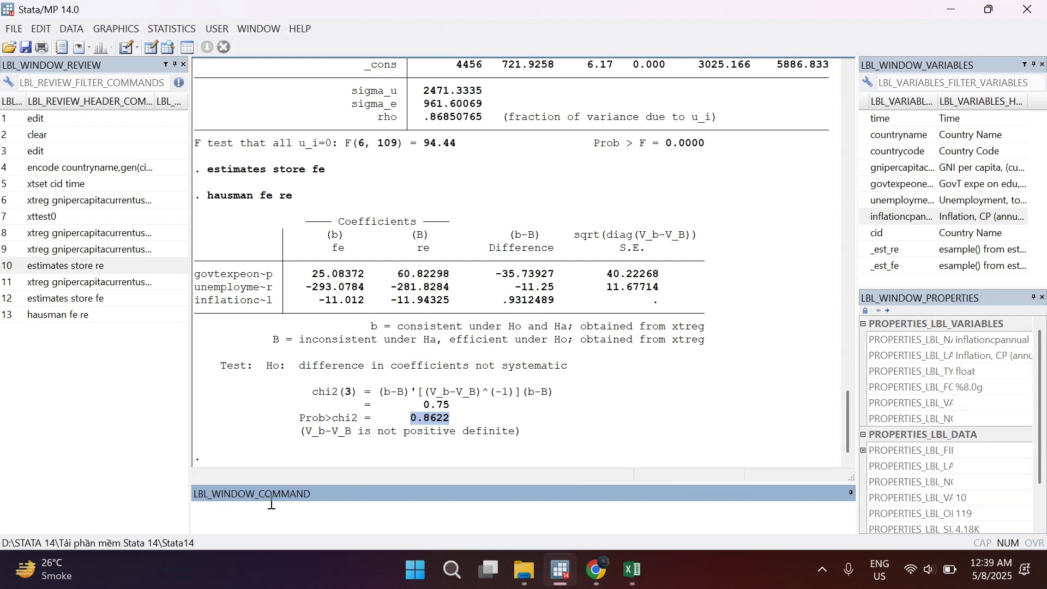
scroll(376, 433, "up", 1)
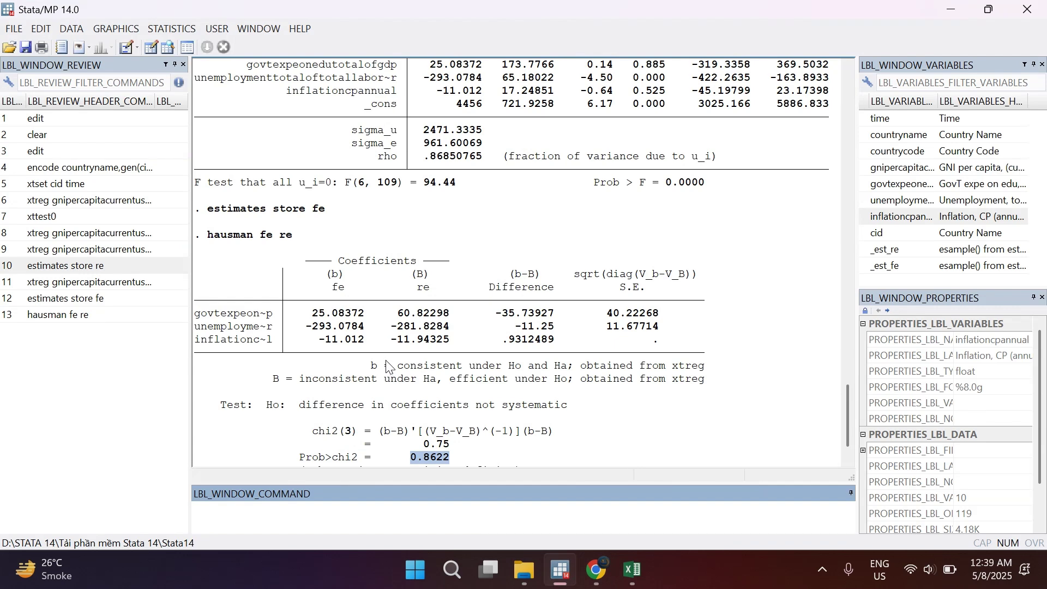
scroll(385, 365, "down", 1)
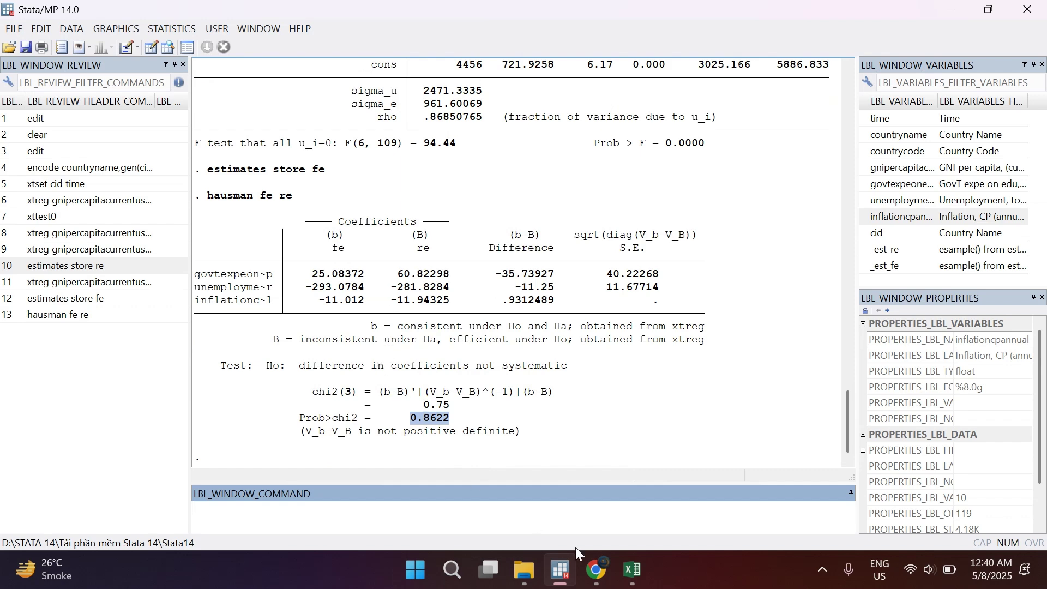
Step: Review the PDF's Pool vs Random, Pool vs Fixed and Random vs Fixed Effect sections through to the page 5 summary
left_click(596, 571)
scroll(400, 282, "up", 6)
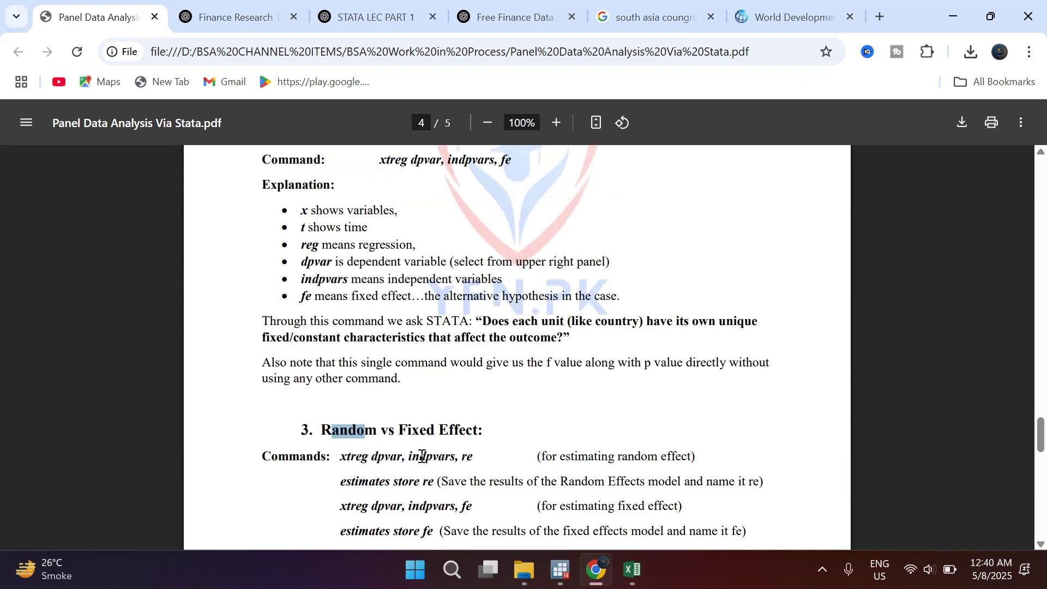
scroll(365, 403, "up", 3)
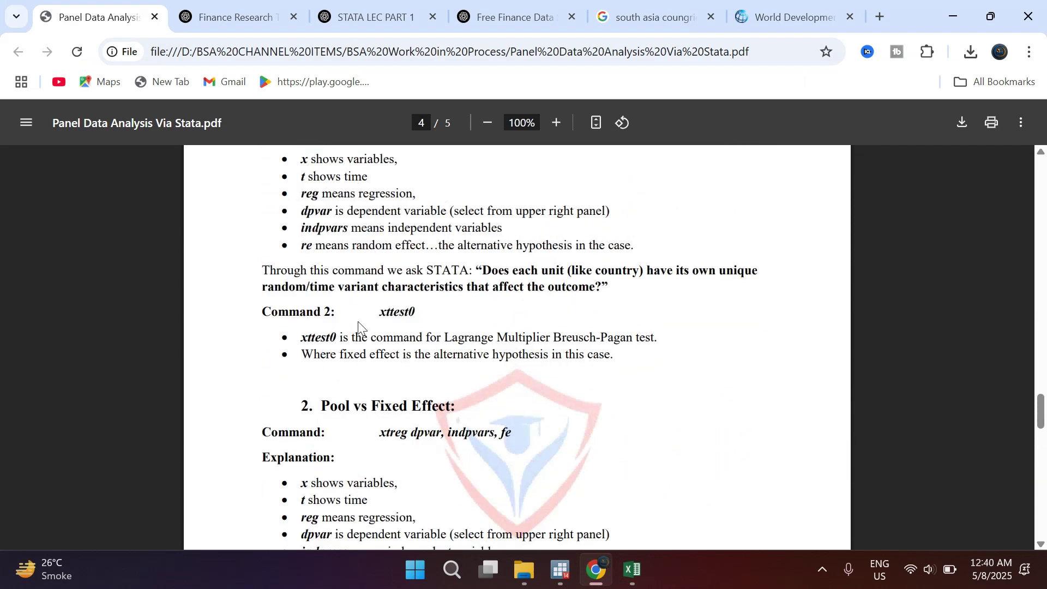
scroll(392, 380, "down", 6)
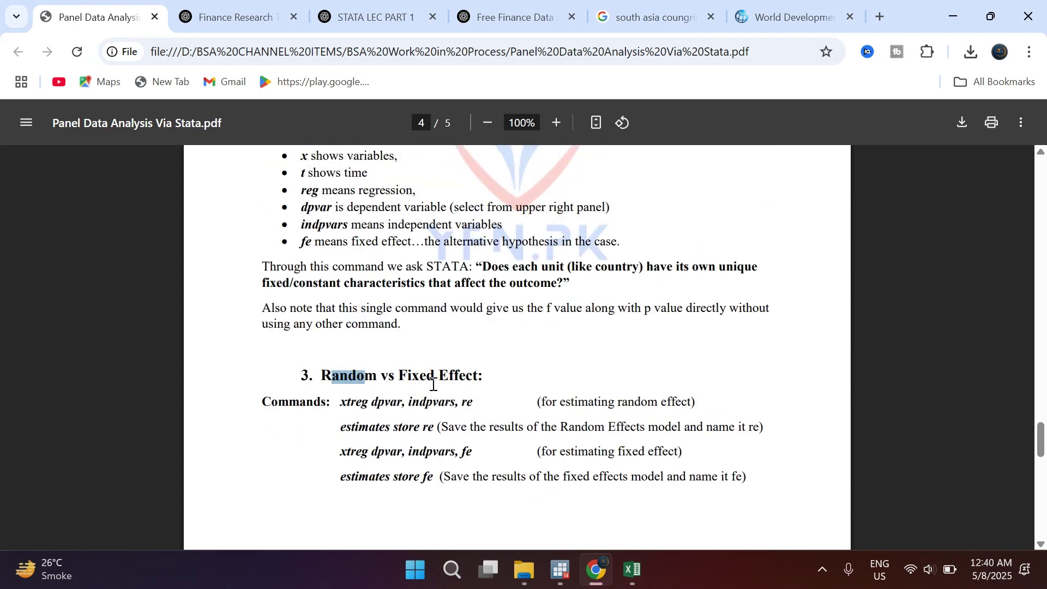
scroll(433, 382, "up", 3)
scroll(360, 360, "up", 3)
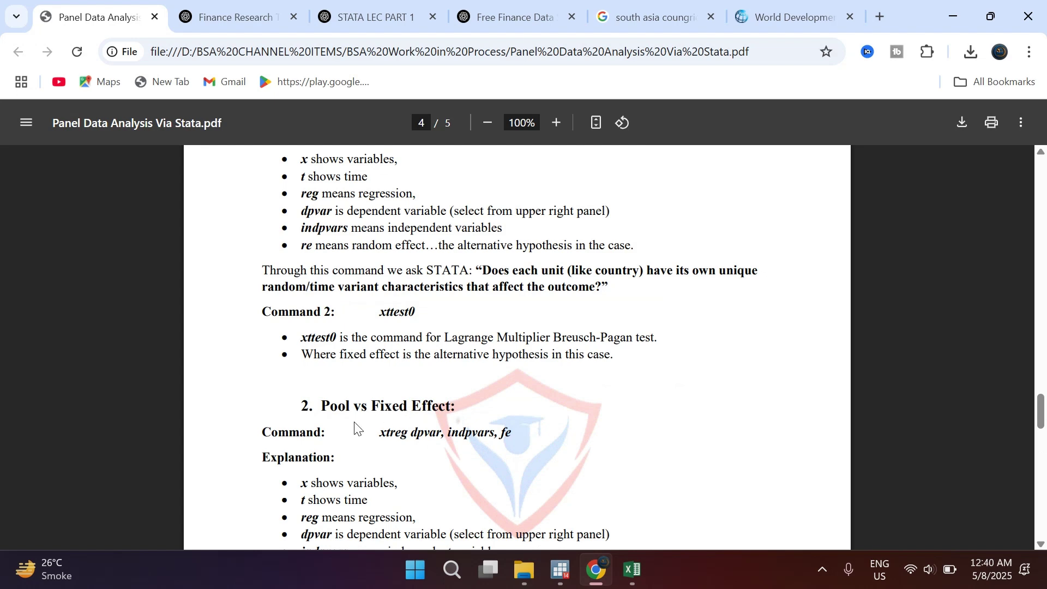
scroll(355, 420, "up", 8)
scroll(353, 350, "down", 1)
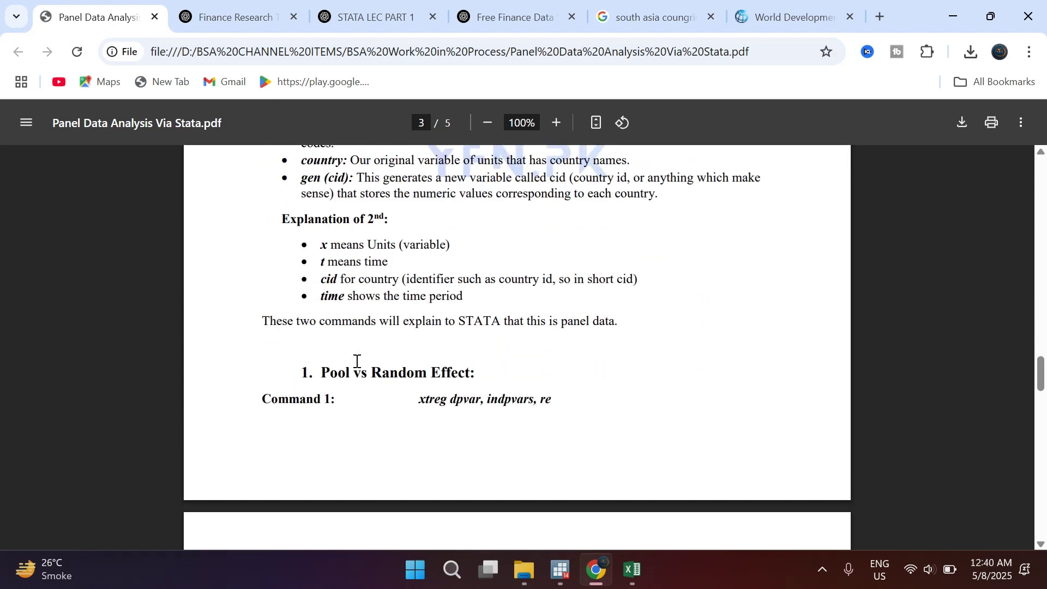
left_click_drag(353, 344, 325, 348)
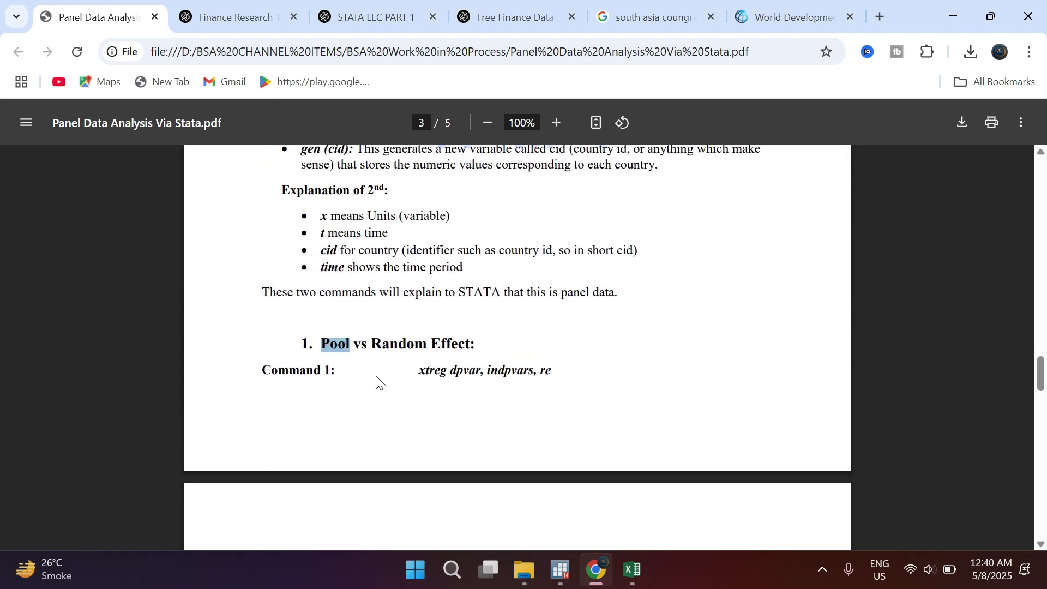
scroll(360, 365, "down", 7)
scroll(358, 370, "down", 2)
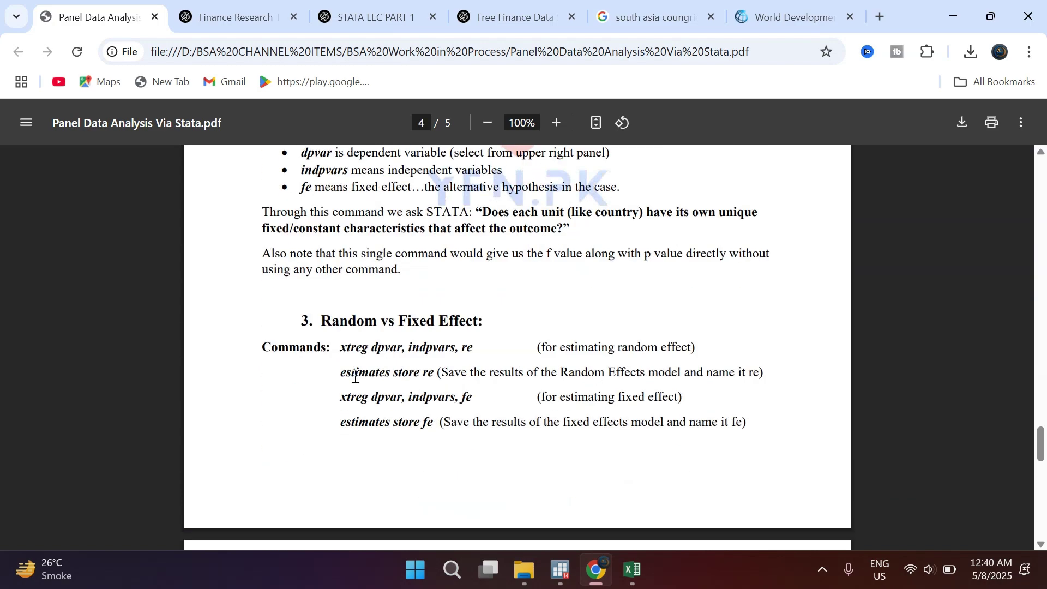
scroll(451, 436, "down", 7)
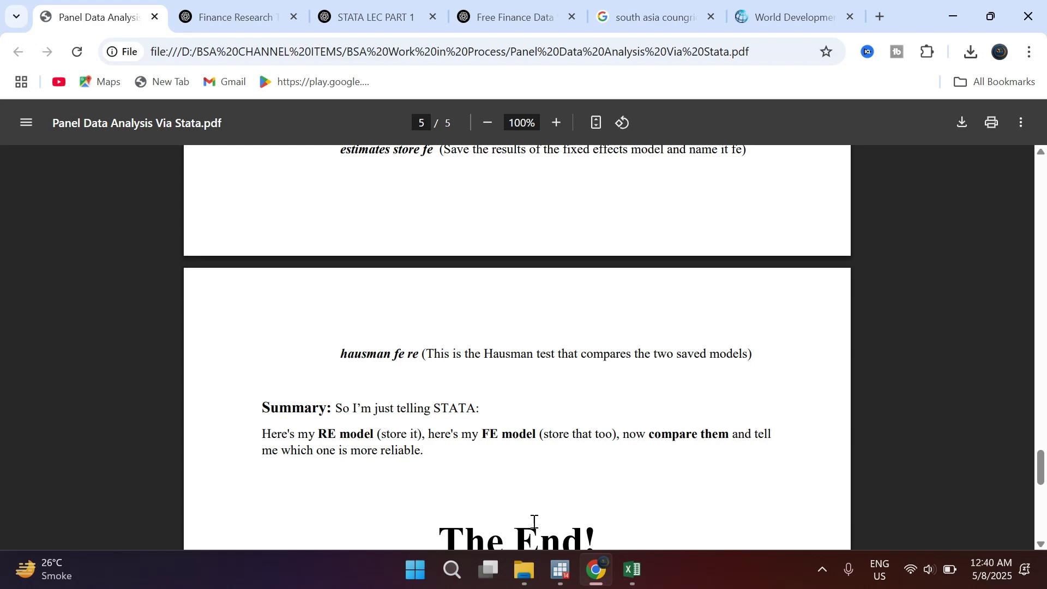
Step: Switch to Stata and run summ on gnipercapitacurrentus, govtexpeonedutotalofgdp, unemploymenttotaloftotallaborfor and inflationcpannual
left_click(562, 573)
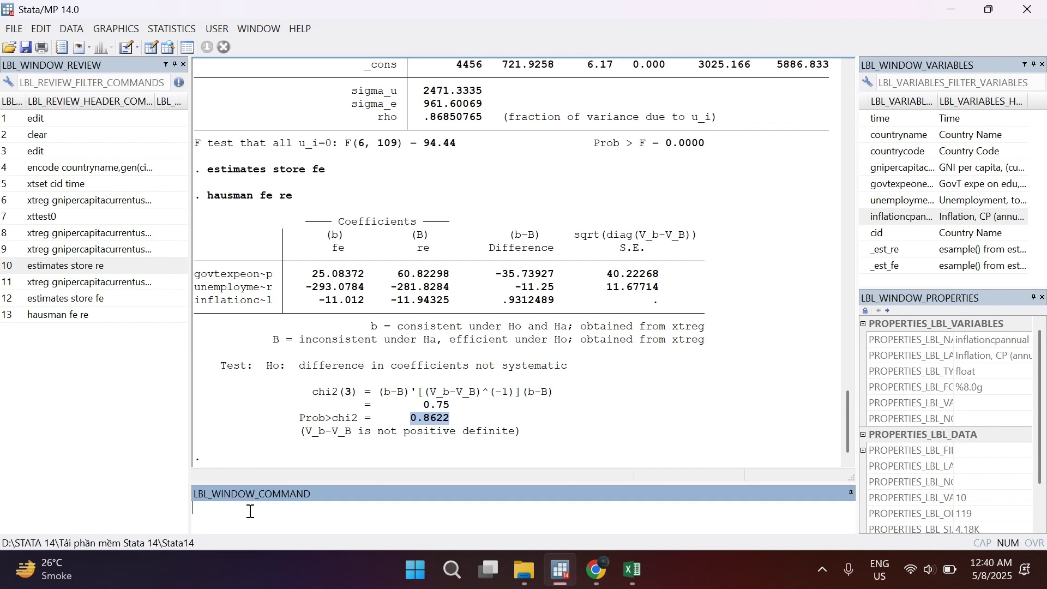
type("summ")
left_click(865, 168)
left_click(864, 184)
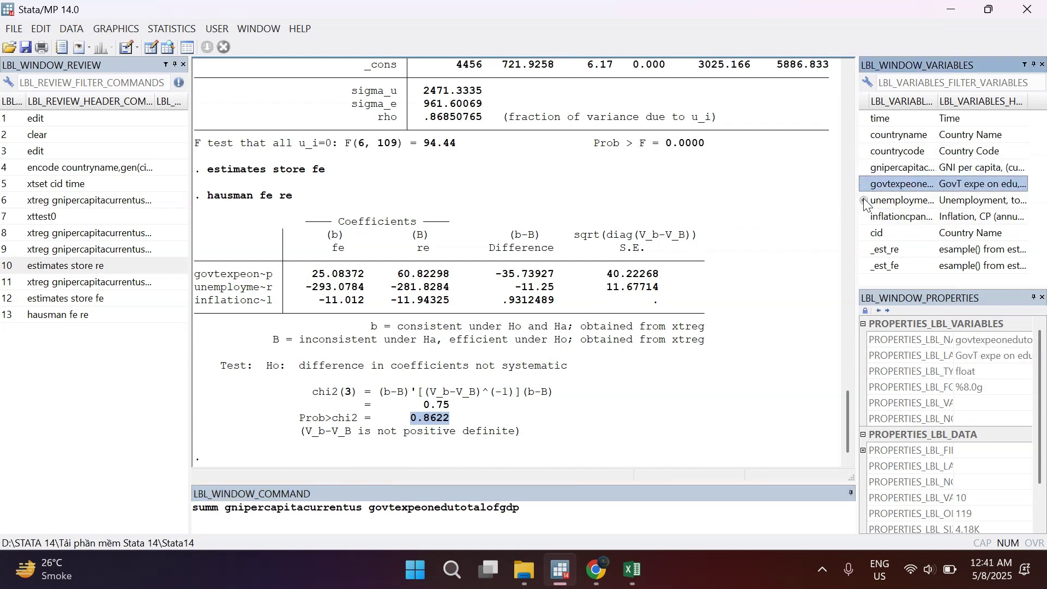
left_click(865, 200)
left_click(864, 217)
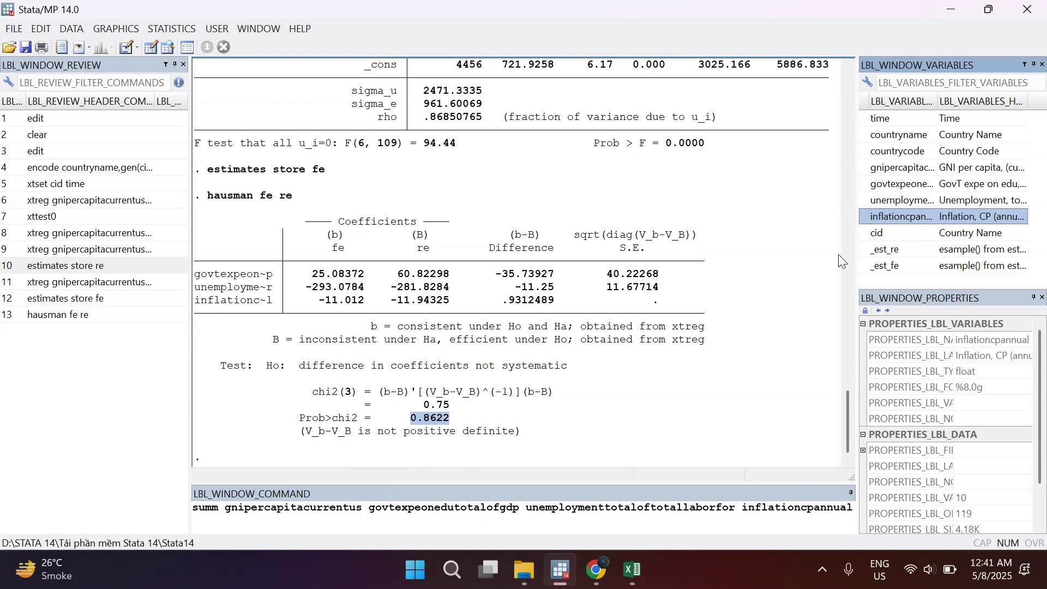
key("Return")
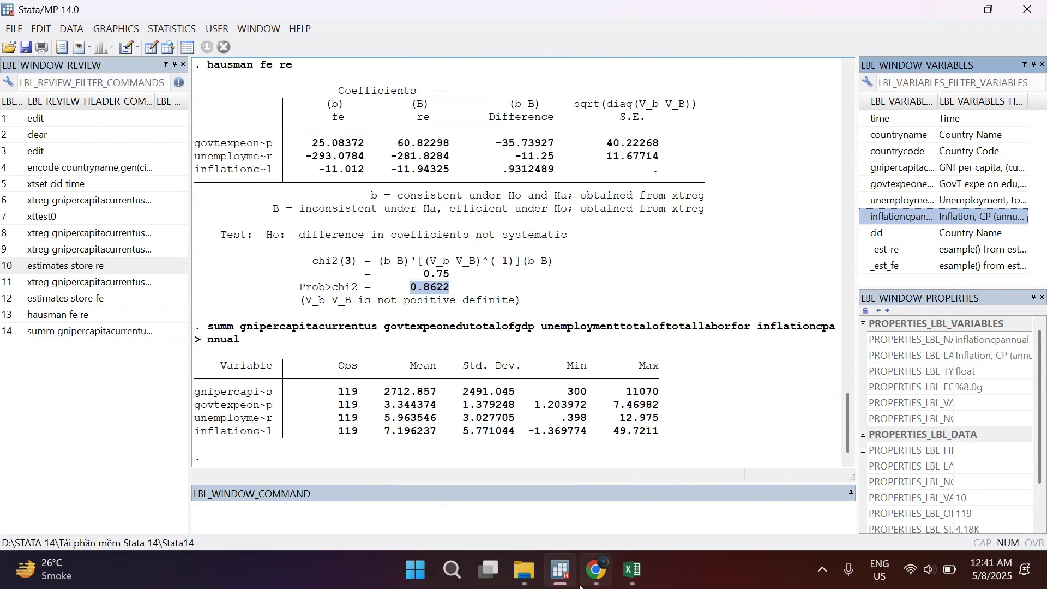
left_click(236, 513)
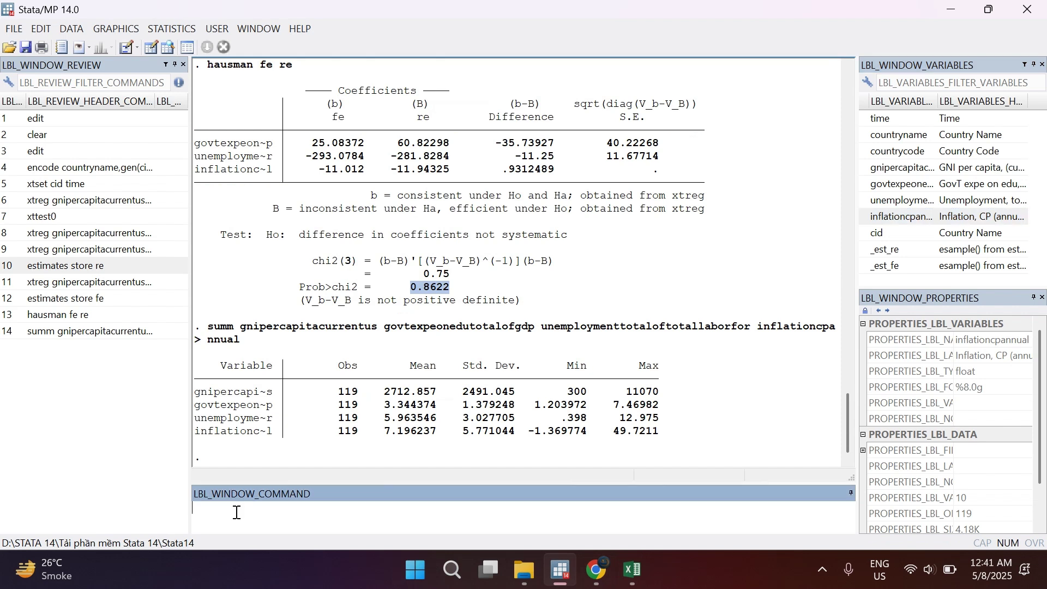
type("pwcorr")
left_click(865, 169)
left_click(866, 185)
left_click(866, 201)
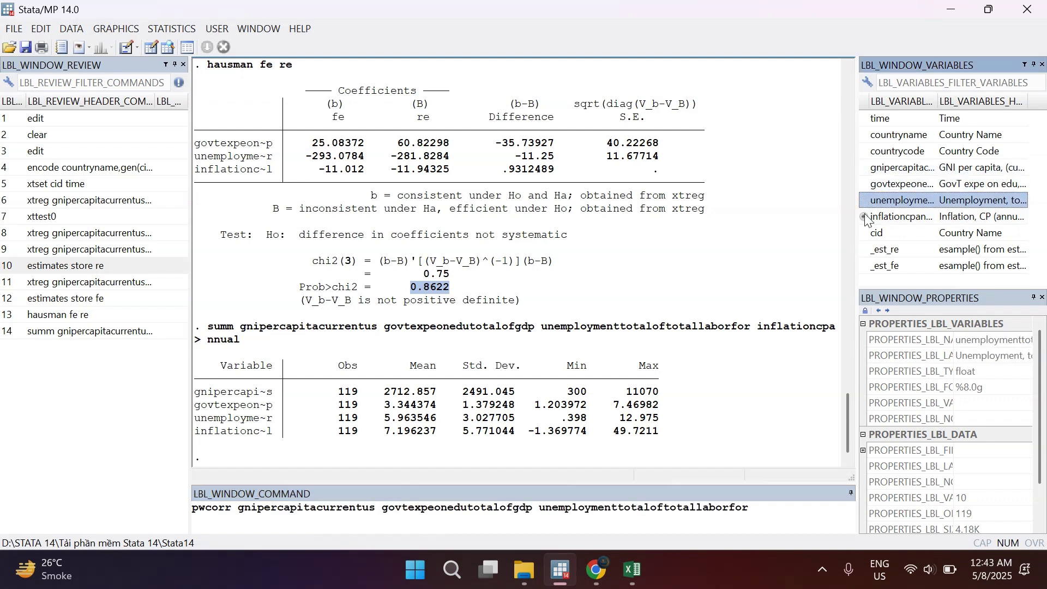
left_click(865, 217)
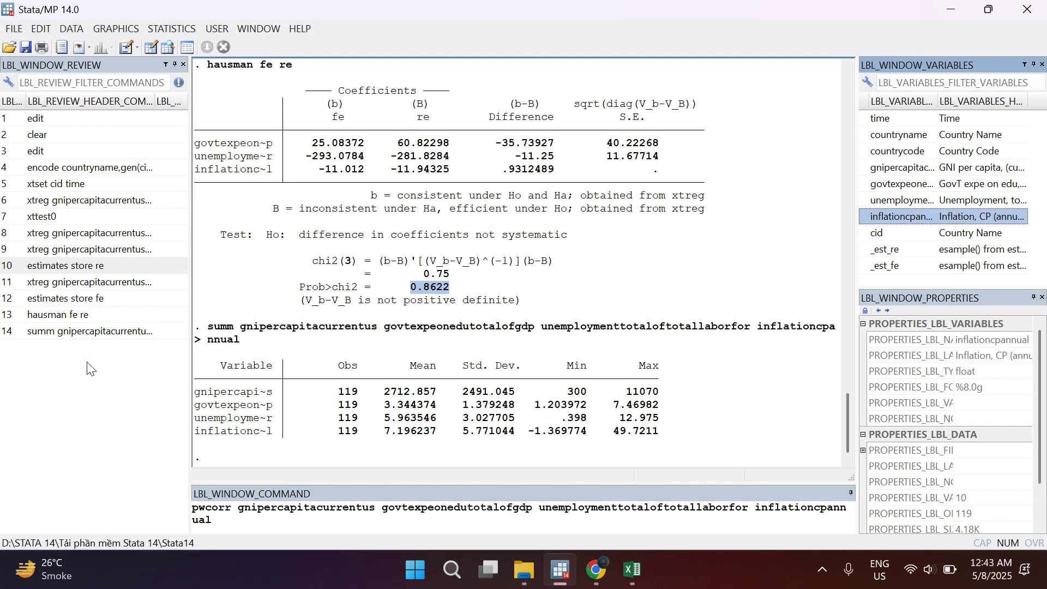
Step: Recall the summ command, replace summ with pwcorr, add the sig option and run the pairwise correlations
left_click(71, 333)
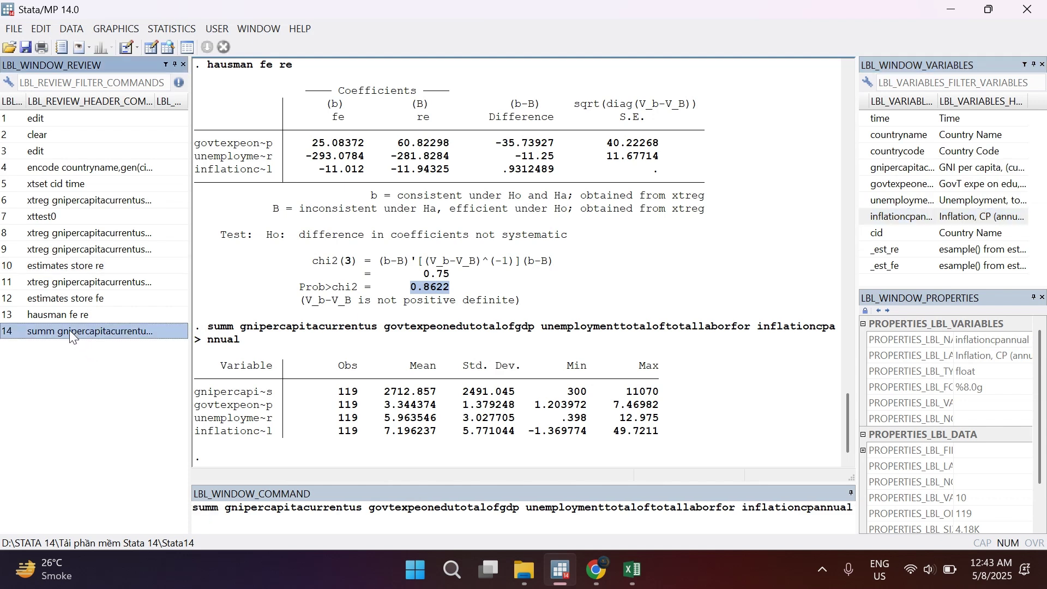
left_click_drag(219, 513, 164, 513)
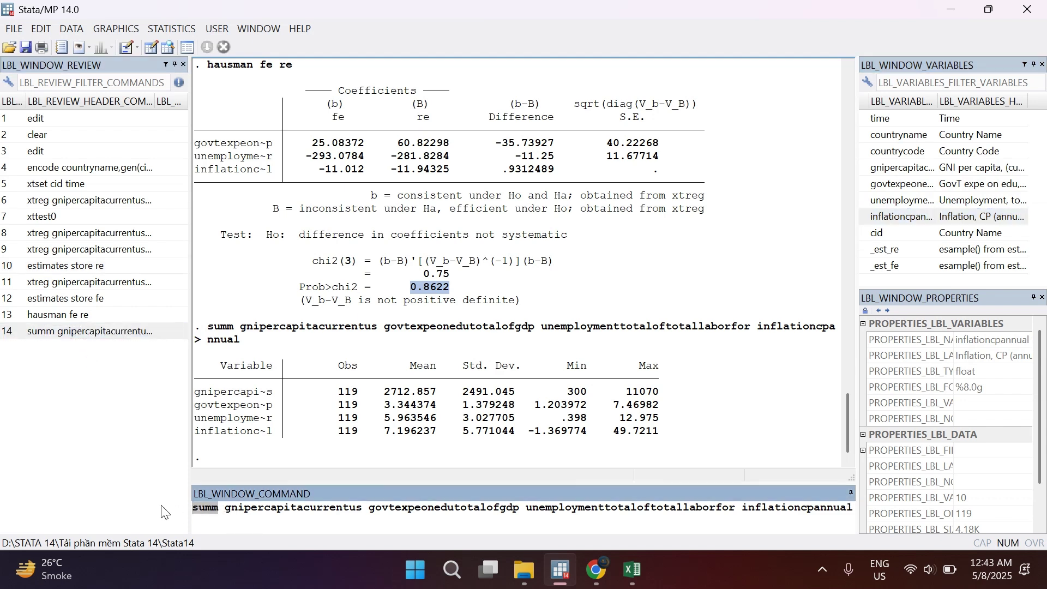
type("pws")
key("BackSpace")
type("corr")
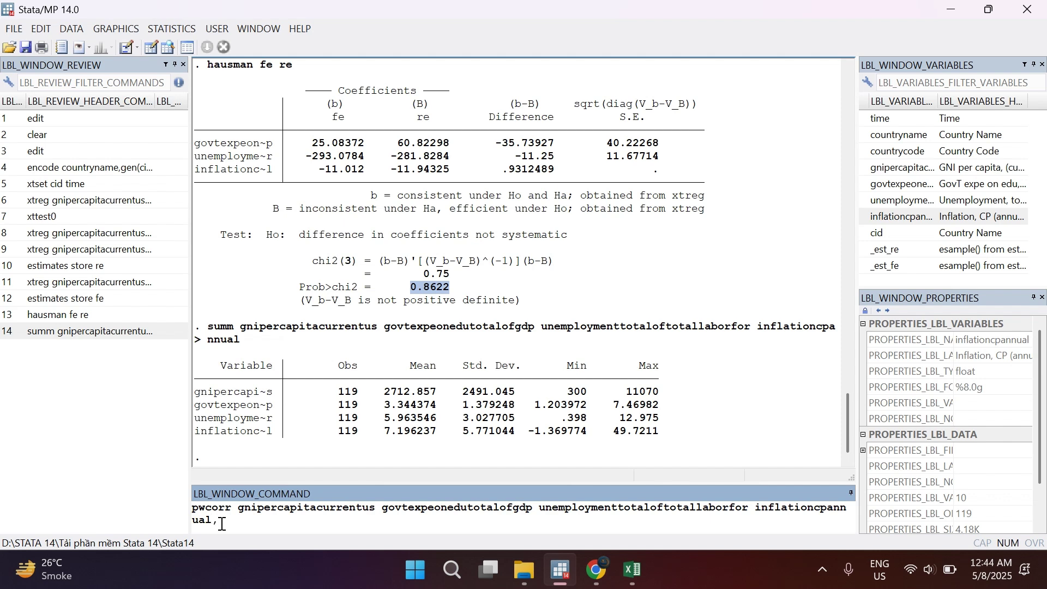
type("sig")
key("Return")
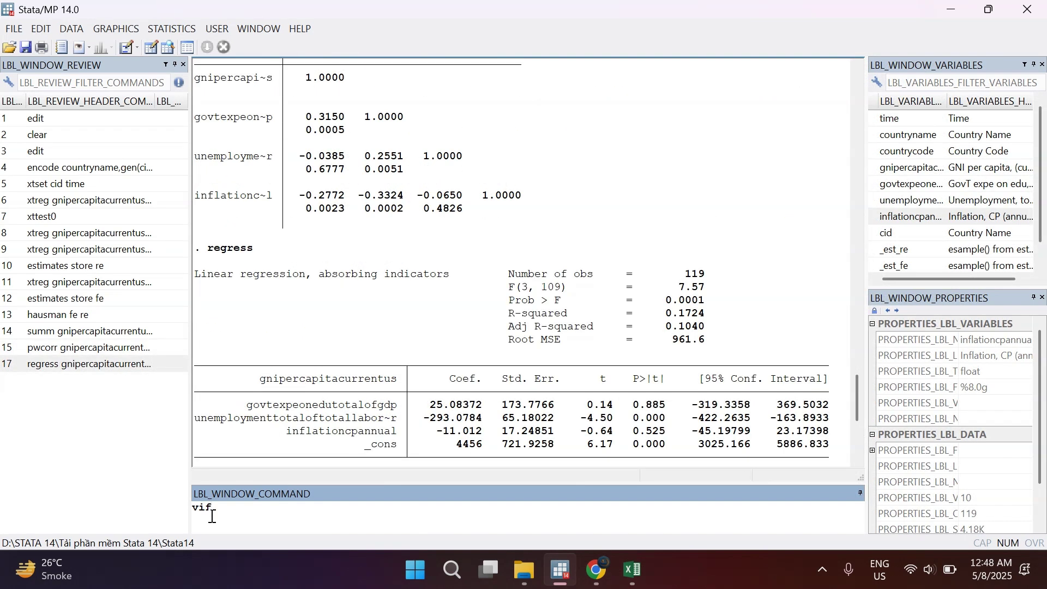
Step: Replace the pending vif command with regress and regress gnipercapitacurrentus on govtexpeonedutotalofgdp, unemploymenttotaloftotallaborfor and inflationcpannual
left_click_drag(212, 515, 193, 511)
type("regress")
left_click(873, 167)
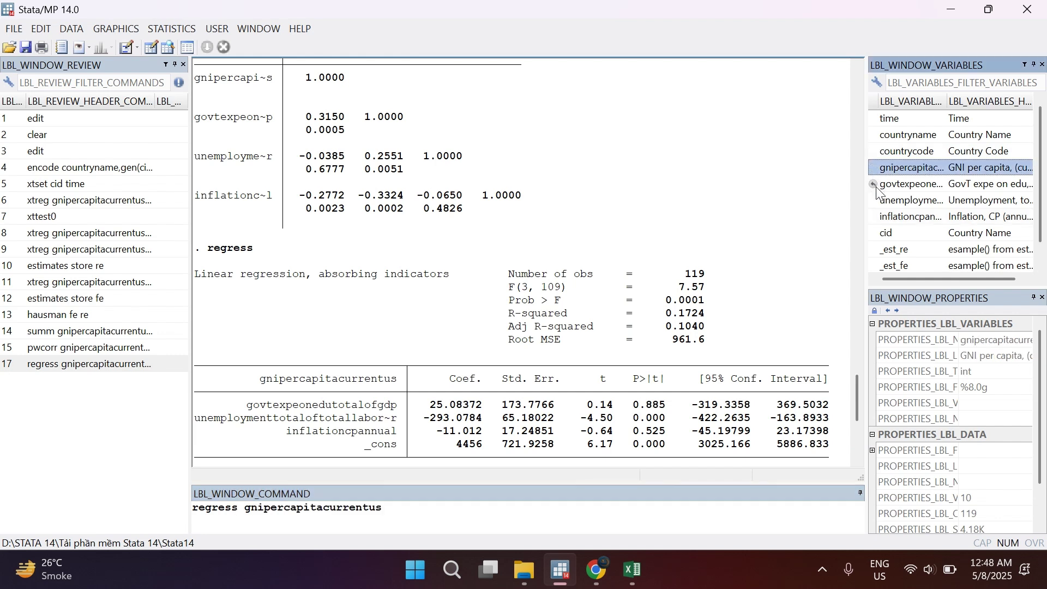
left_click(874, 184)
left_click(873, 201)
left_click(873, 217)
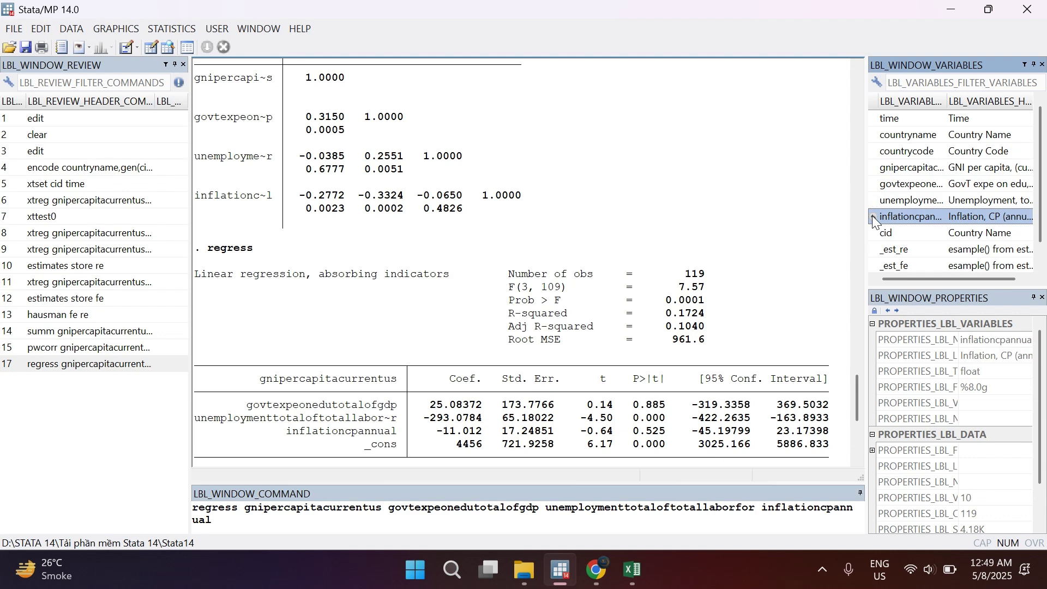
key("Return")
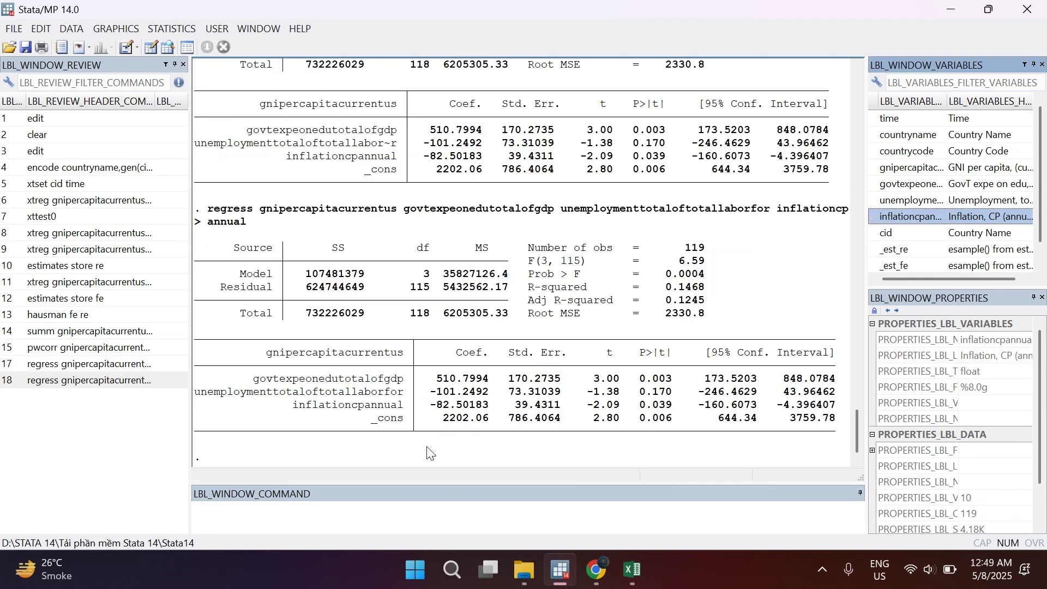
Step: Run vif on the fitted regression and highlight the 1/VIF values of the three predictors
left_click(300, 517)
type("vif")
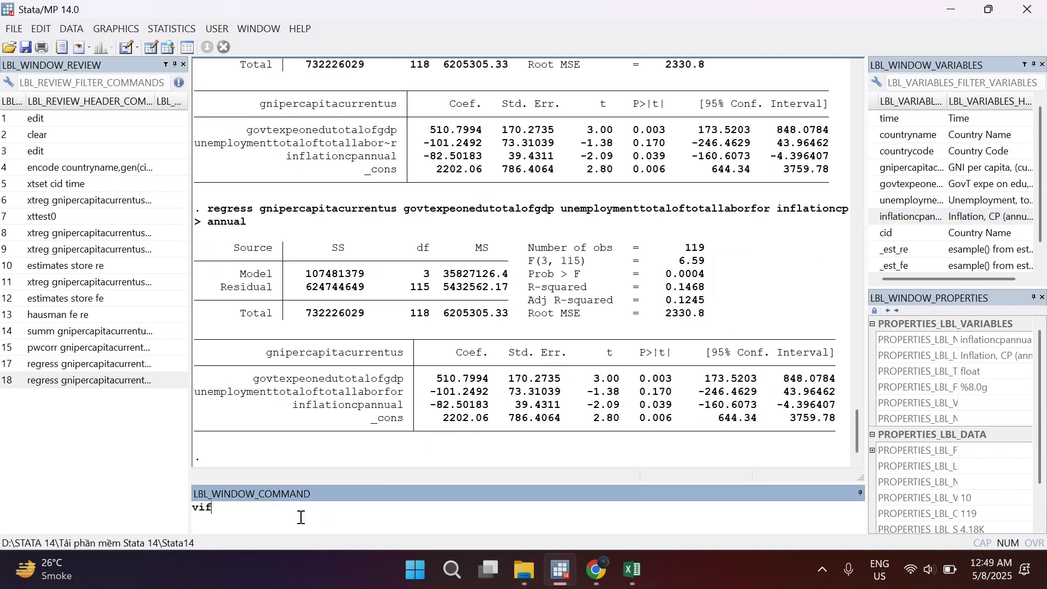
key("Return")
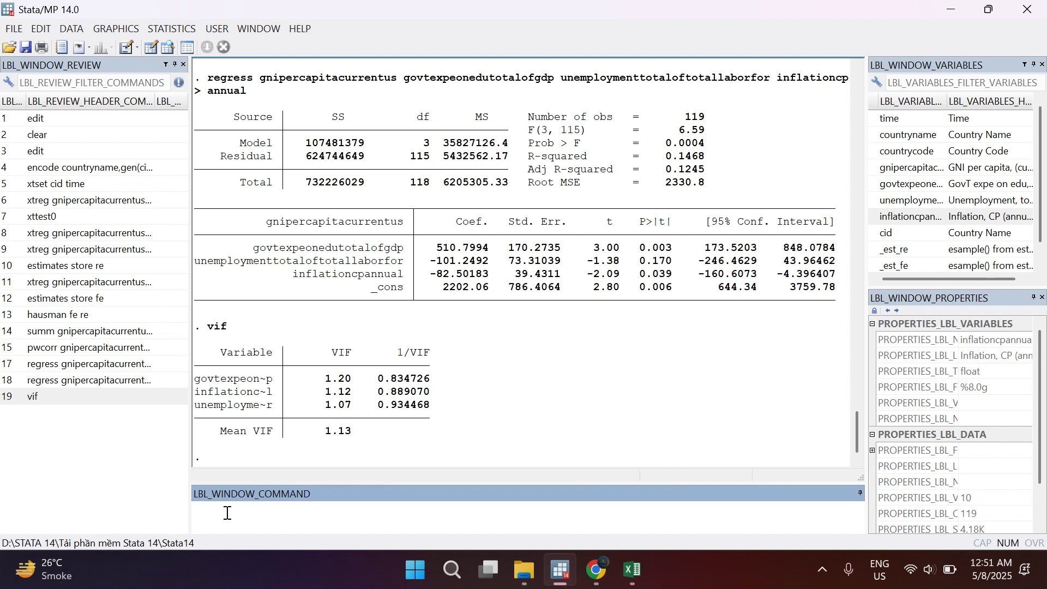
left_click_drag(376, 378, 416, 408)
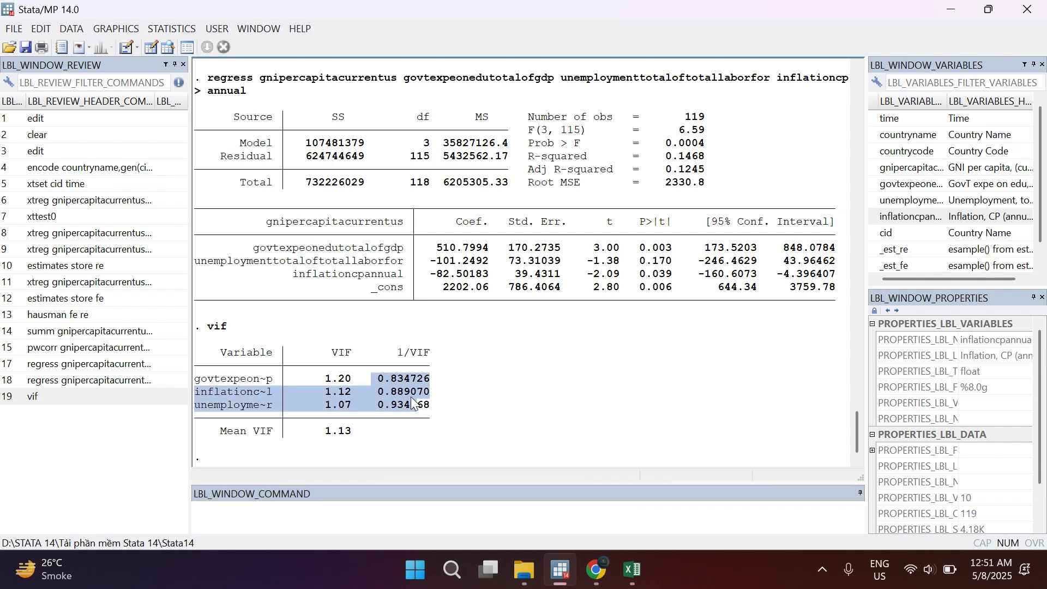
Step: Run hettest to perform the Breusch-Pagan / Cook-Weisberg heteroskedasticity test on the regression
left_click(243, 510)
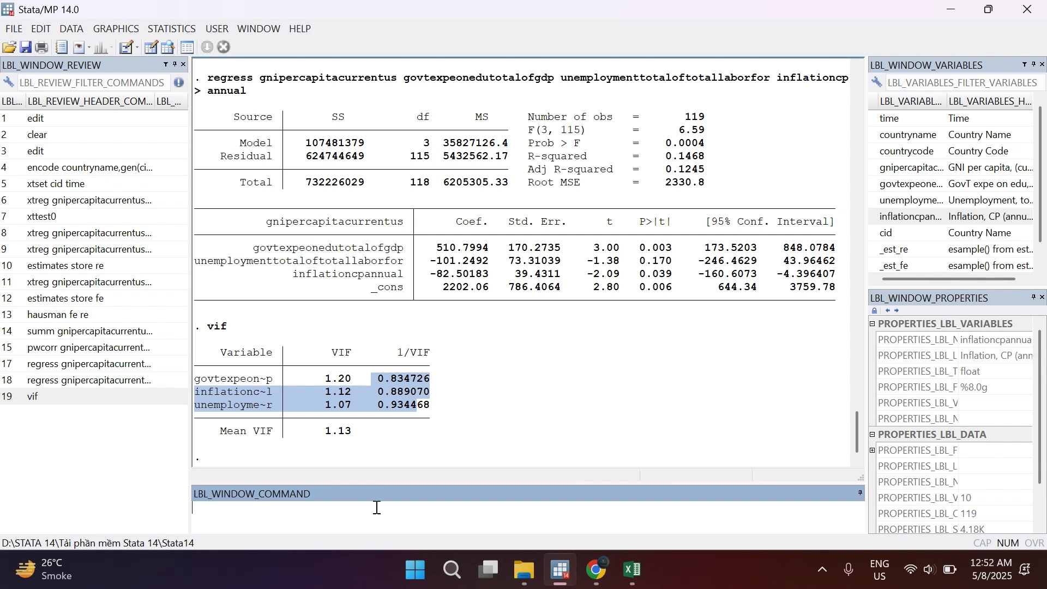
type("test")
key("Return")
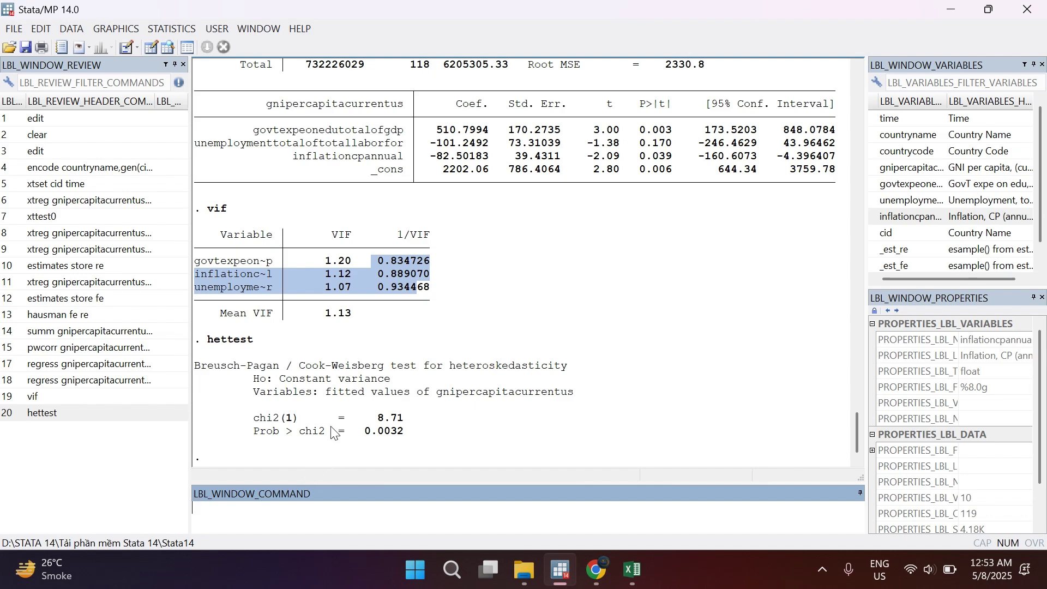
Step: Review the results output back to the session's opening commands and minimize the Stata window
scroll(327, 445, "up", 8)
scroll(413, 418, "up", 20)
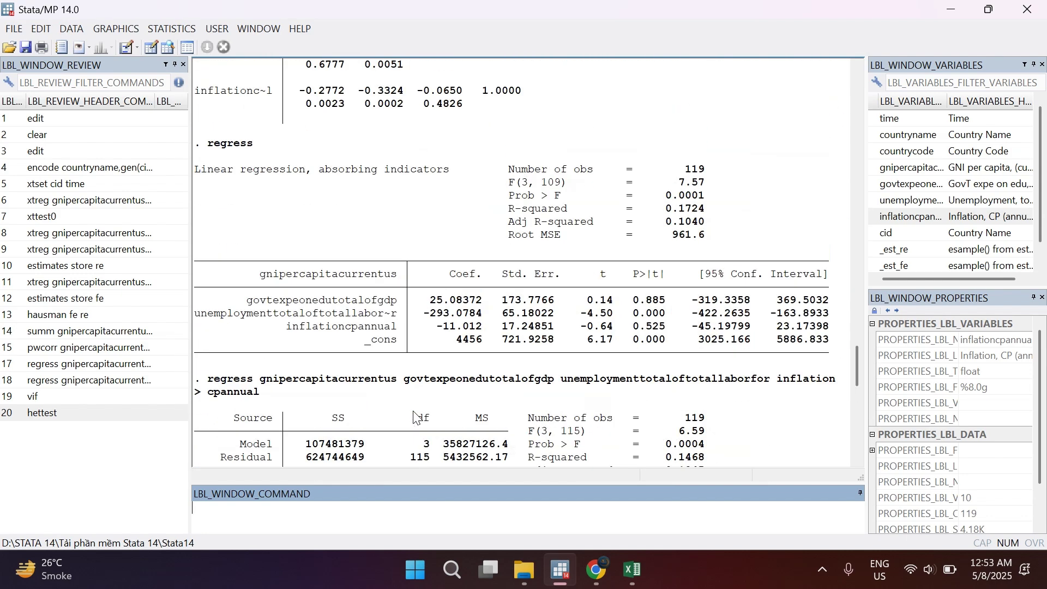
scroll(415, 402, "up", 20)
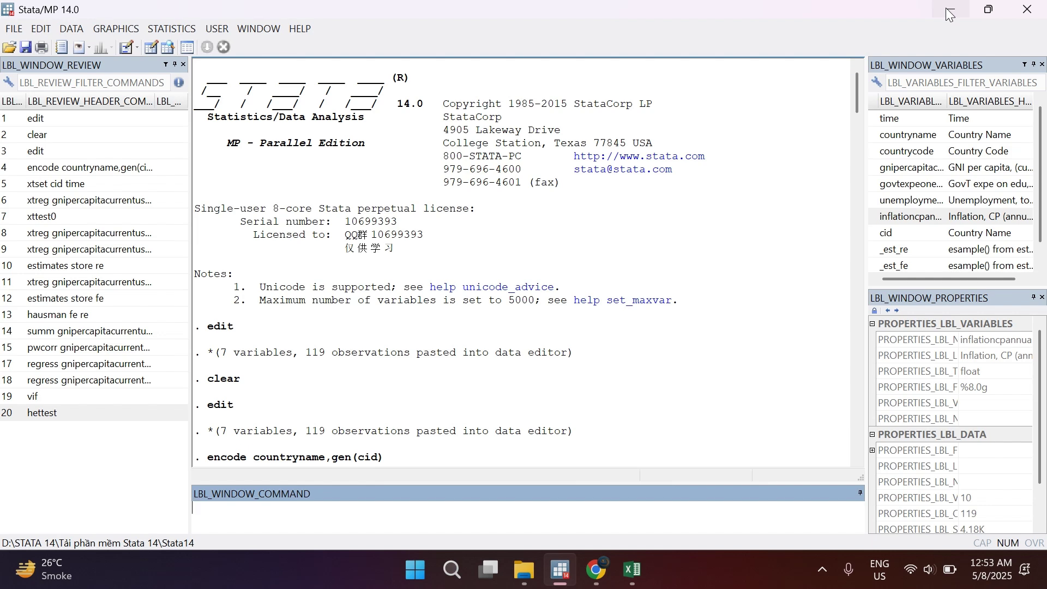
scroll(522, 262, "down", 4)
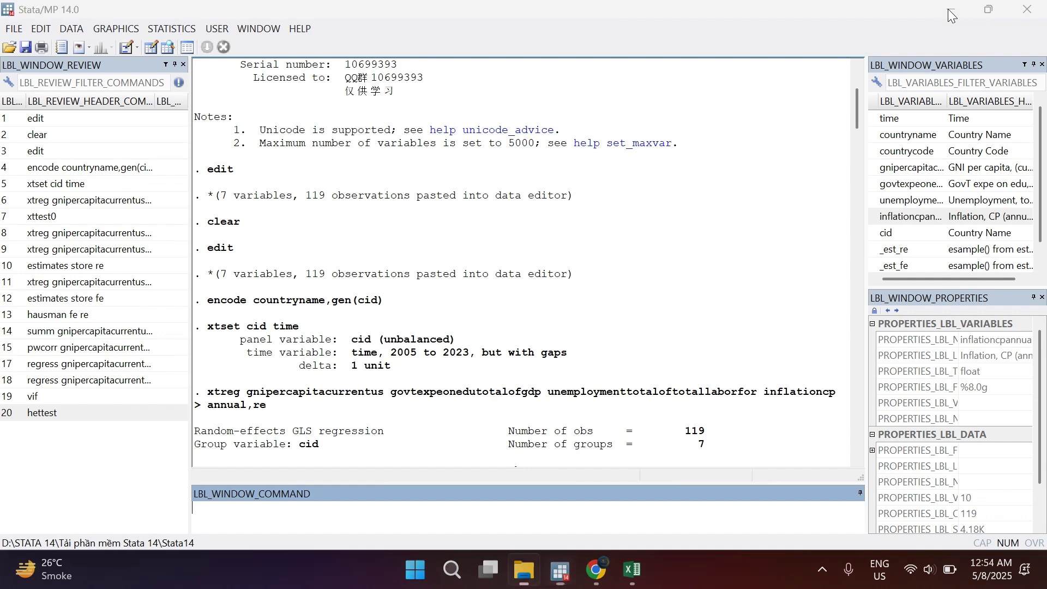
left_click(950, 12)
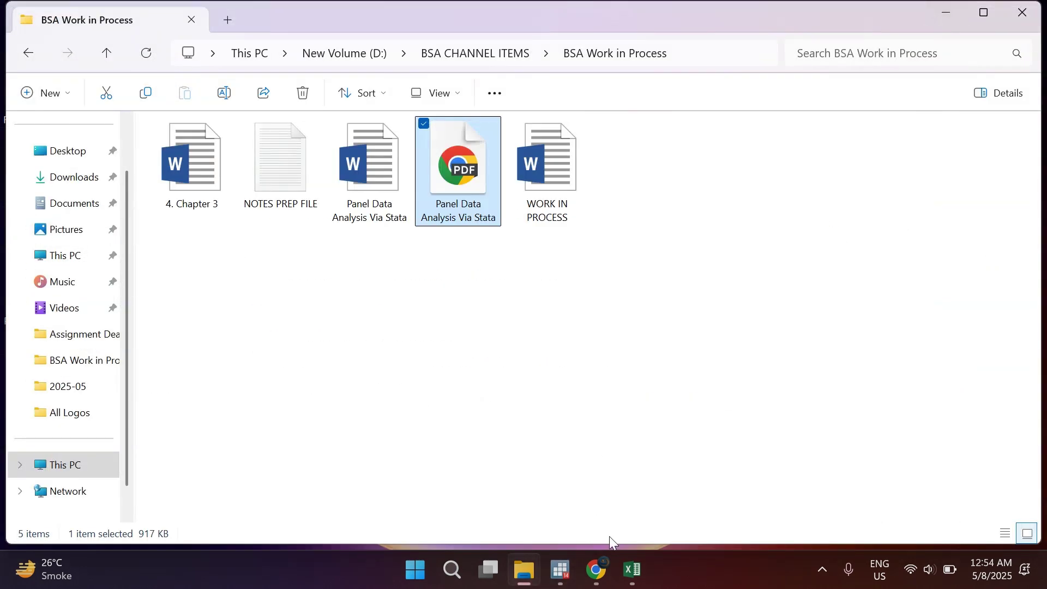